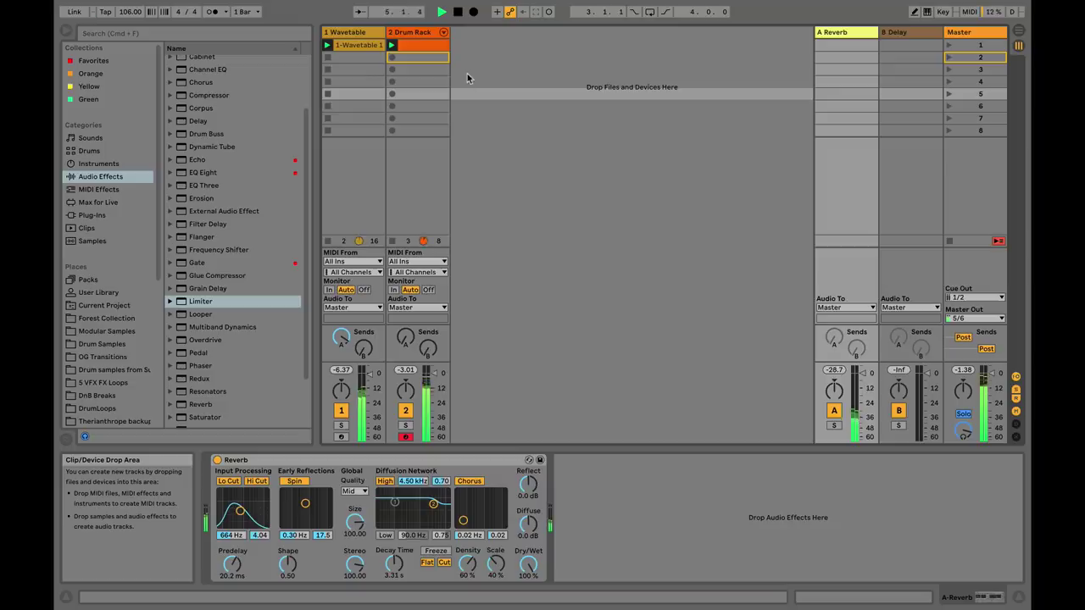
Step: Stop playback of the 'Ableton is a Modular' set
key(space)
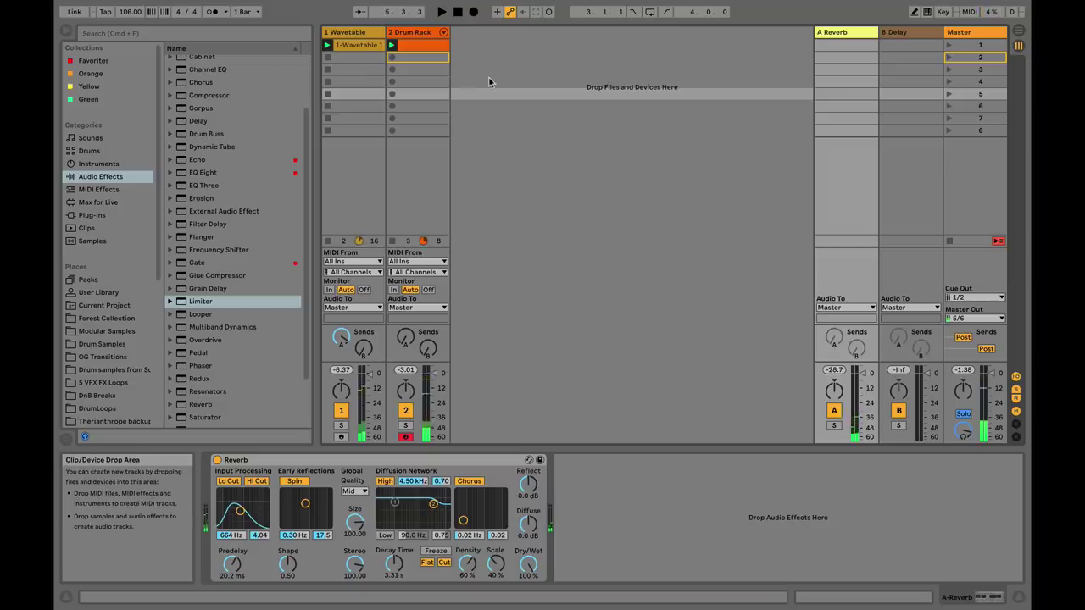
Step: Select the Wavetable track, show the synth's modulation matrix, and start playback
click(415, 33)
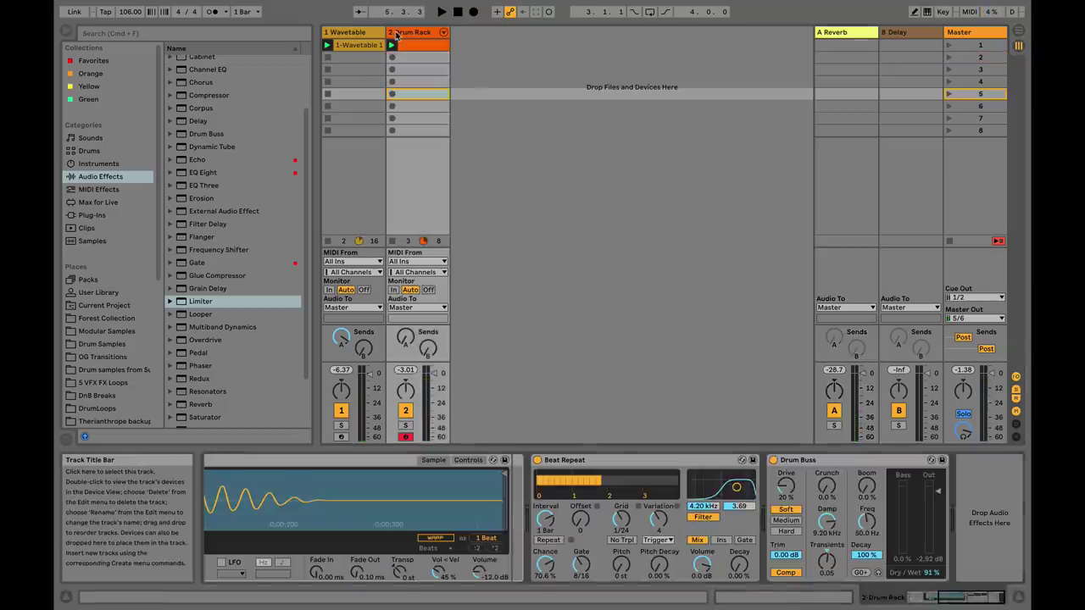
click(925, 598)
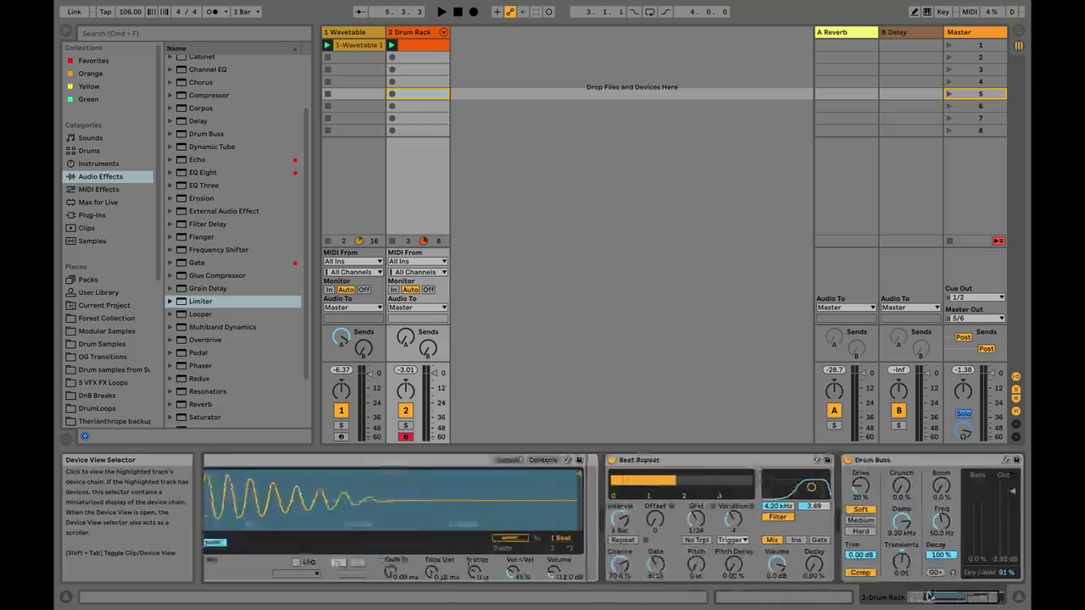
click(344, 34)
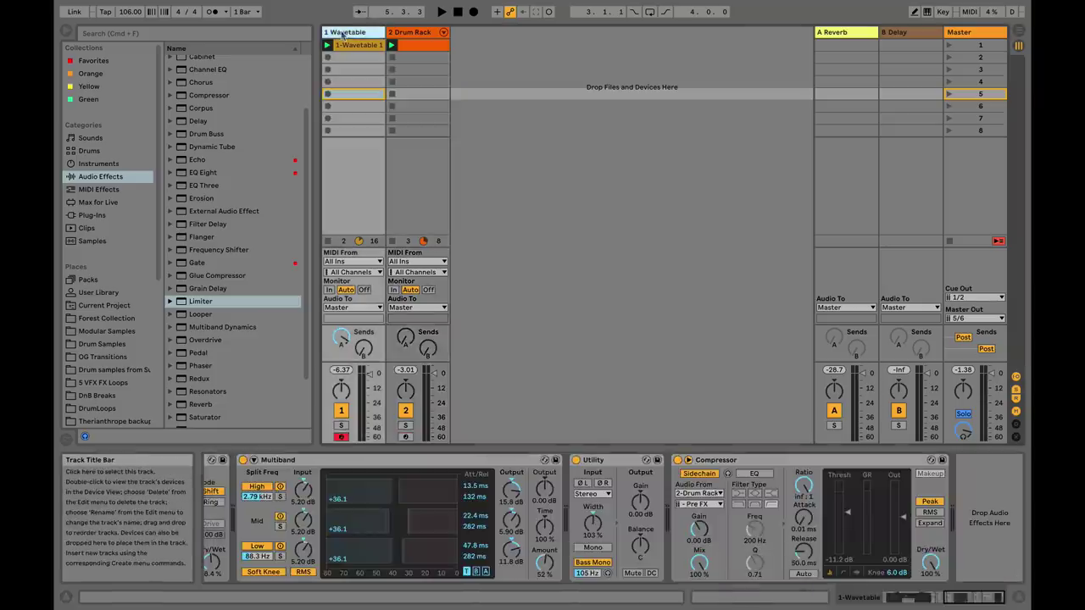
click(949, 601)
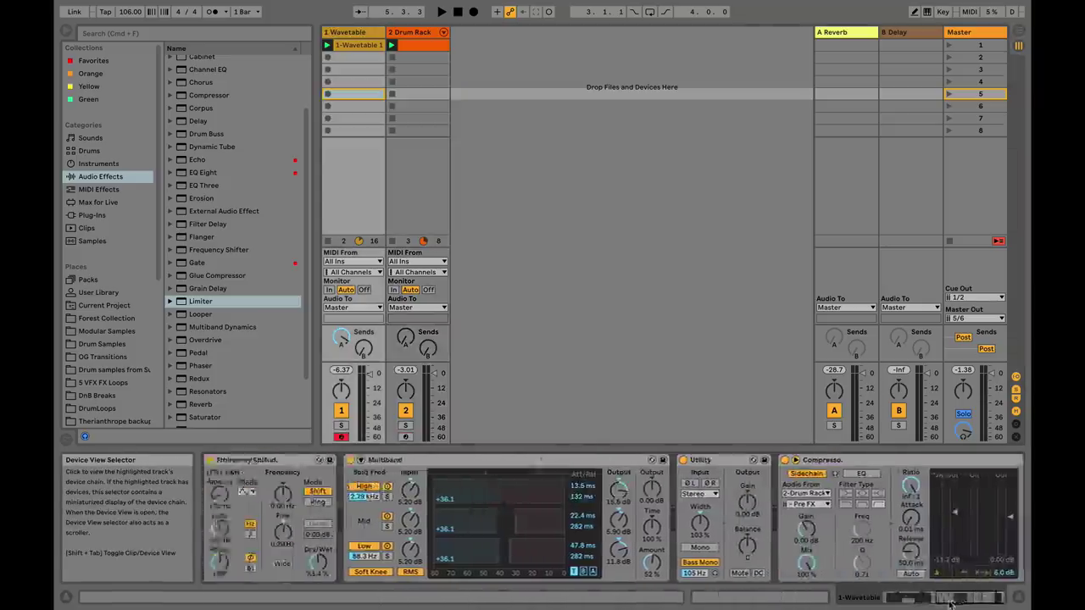
drag(949, 601, 891, 606)
click(746, 459)
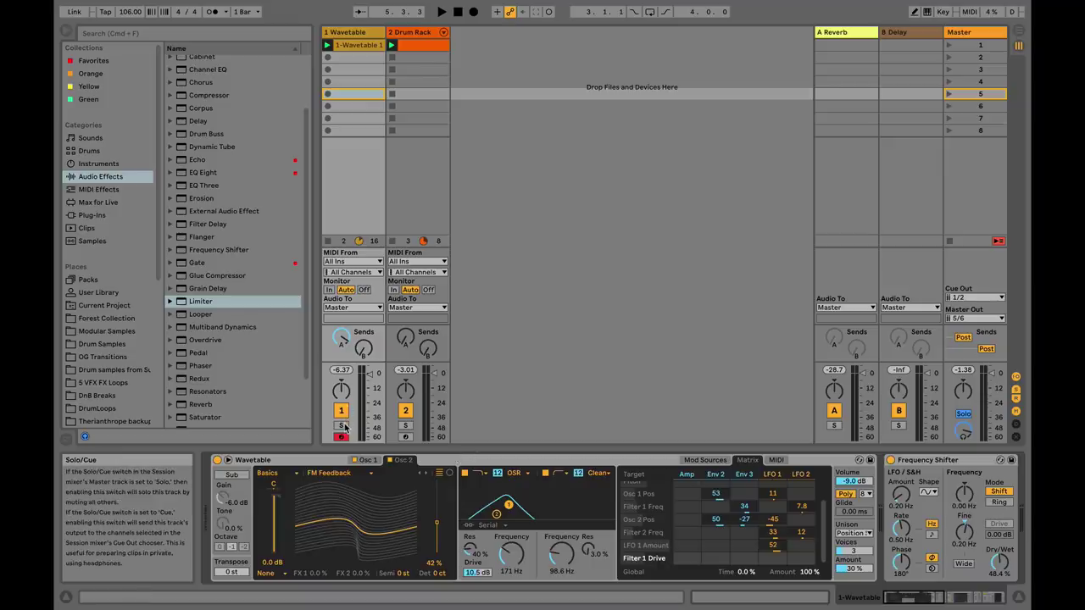
key(space)
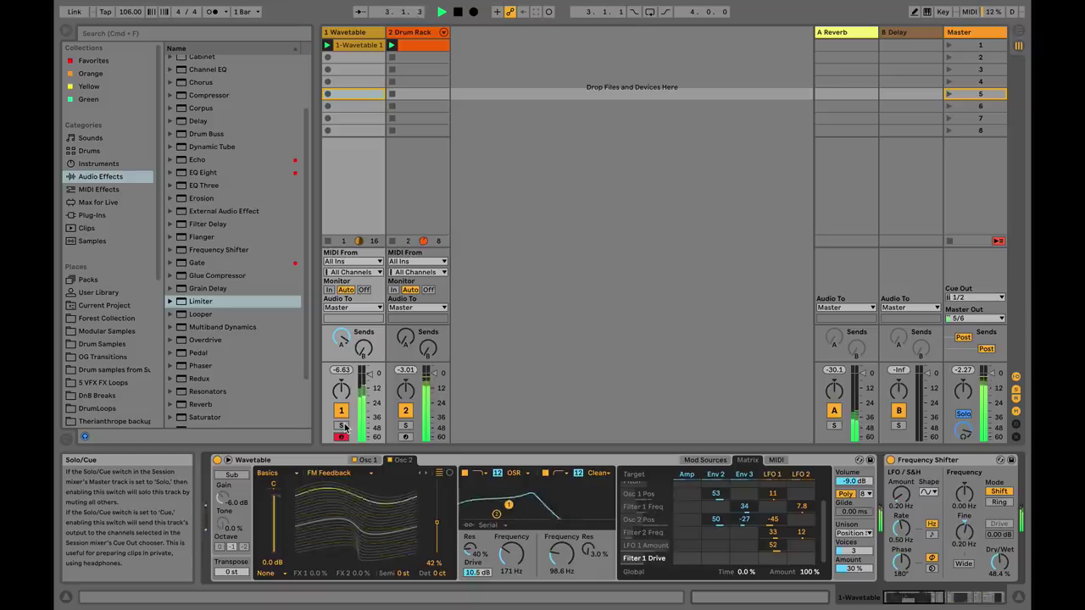
Step: Stop playback and set LFO 1's amount on Osc 1 Pos to 11
key(space)
drag(770, 491, 771, 485)
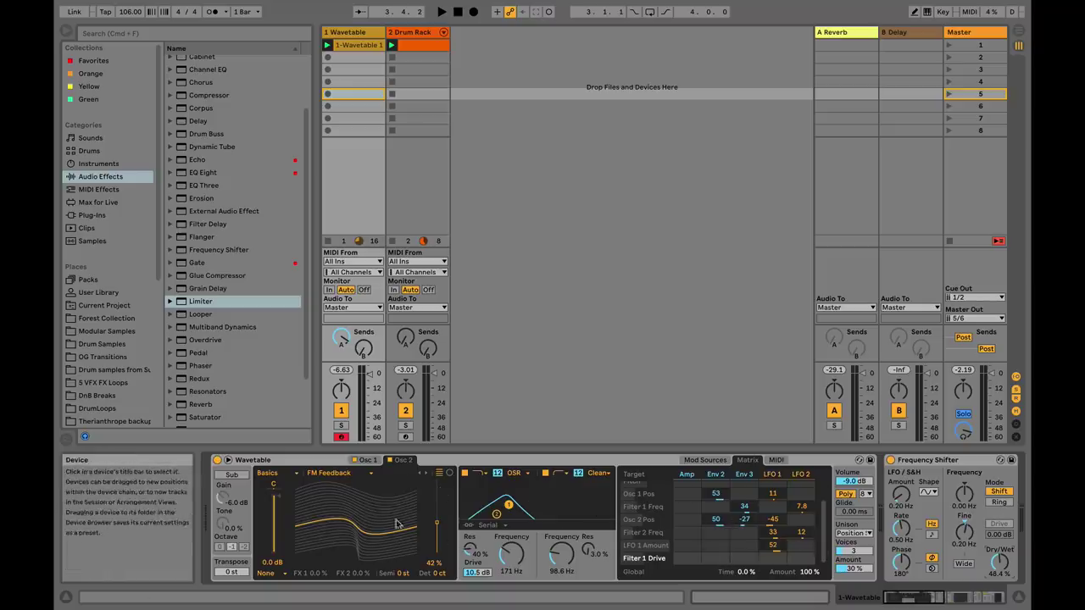
scroll(644, 509, right, 5)
scroll(788, 517, right, 5)
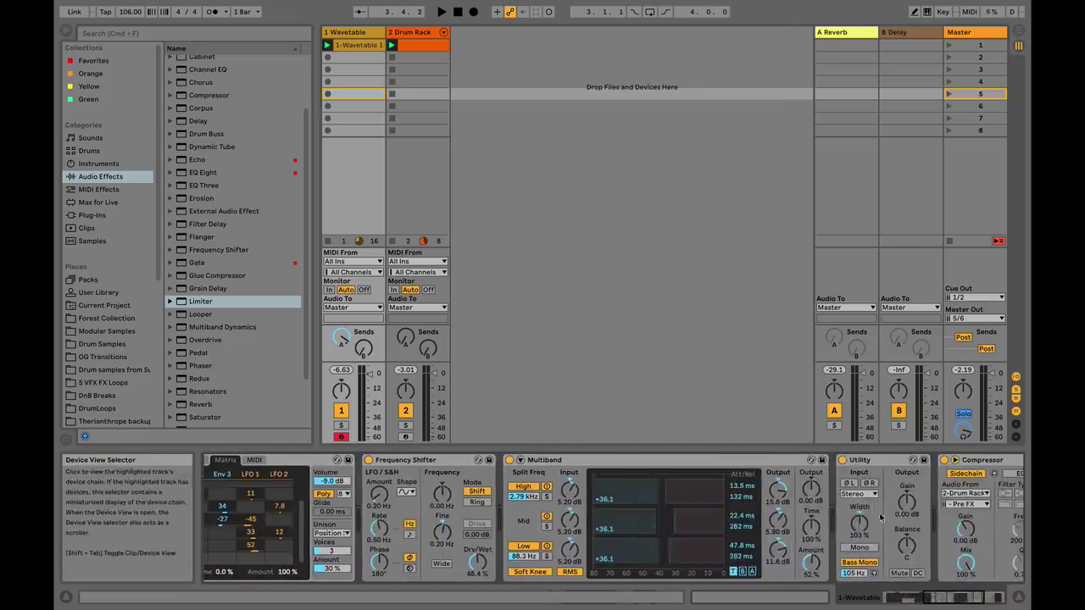
click(889, 596)
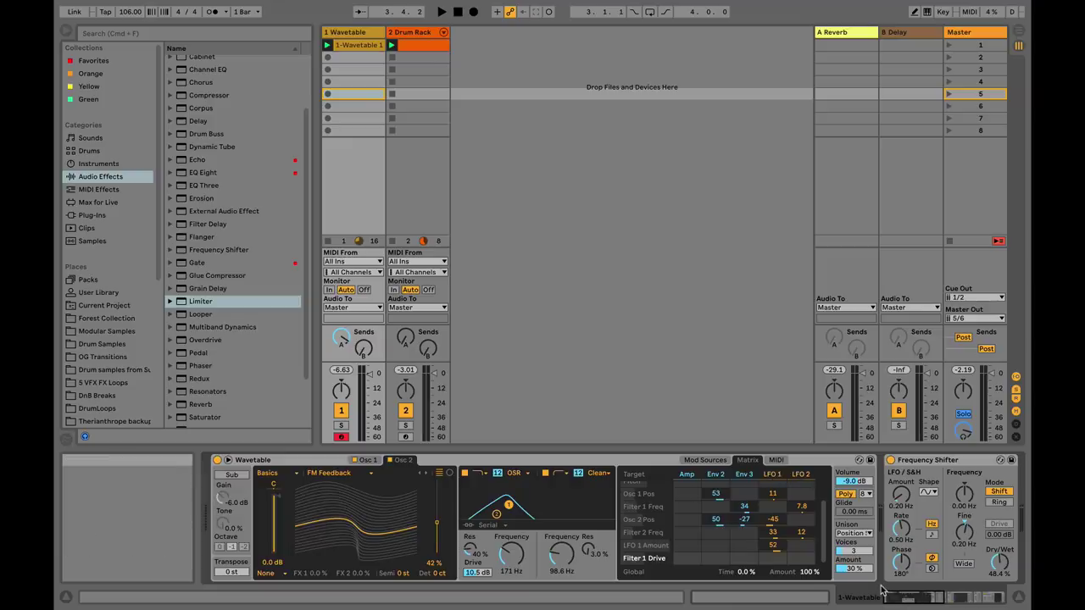
mouse_move(897, 596)
mouse_down()
mouse_move(975, 593)
mouse_move(914, 599)
mouse_up()
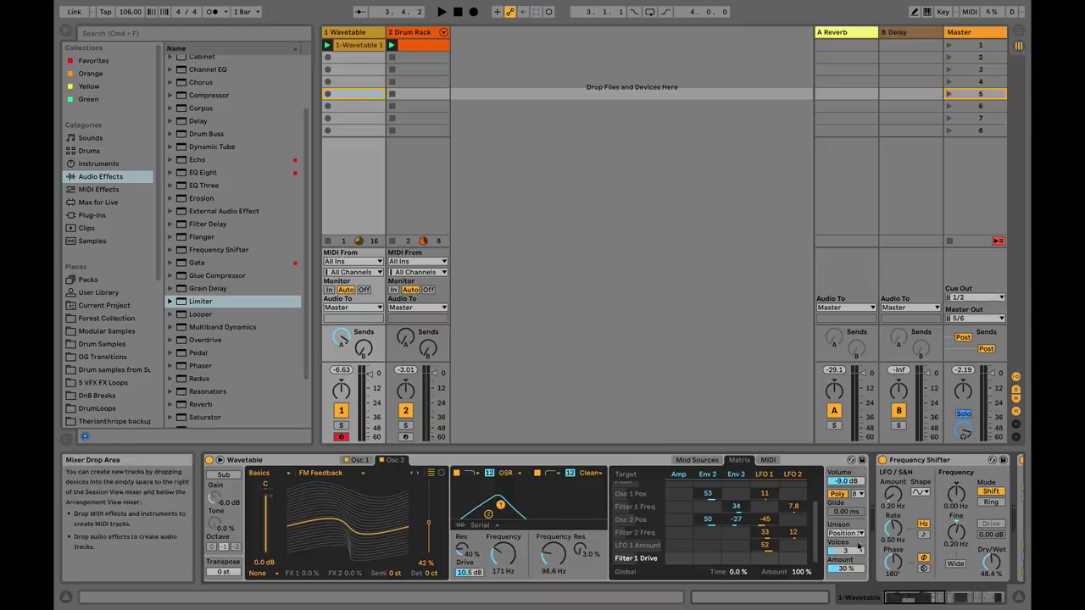
drag(905, 598, 545, 471)
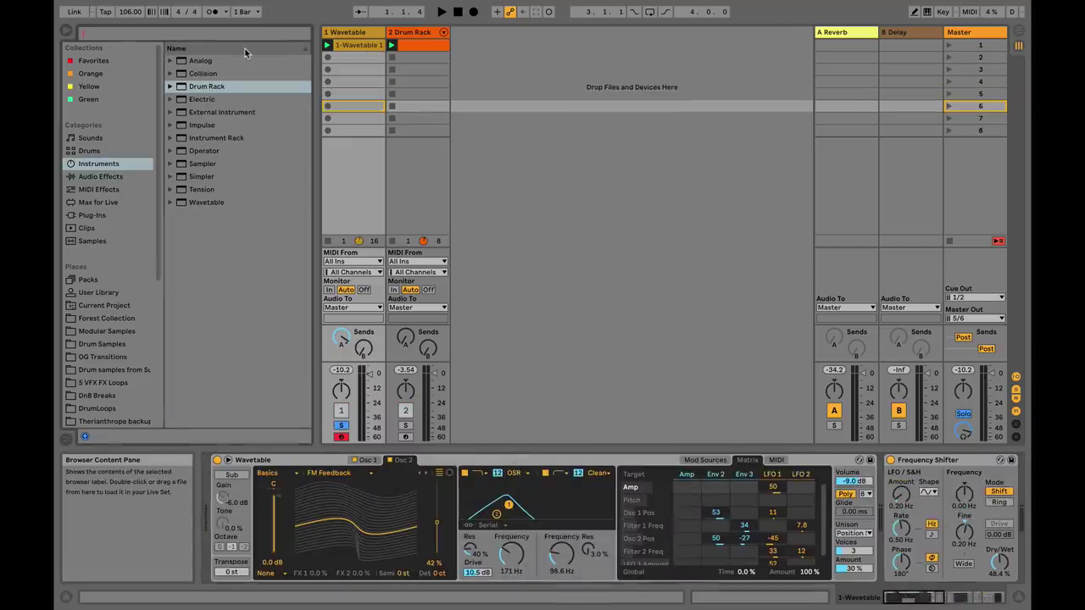
Step: Find 'env' among Max for Live devices and insert Envelope.amxd before Wavetable
text(env)
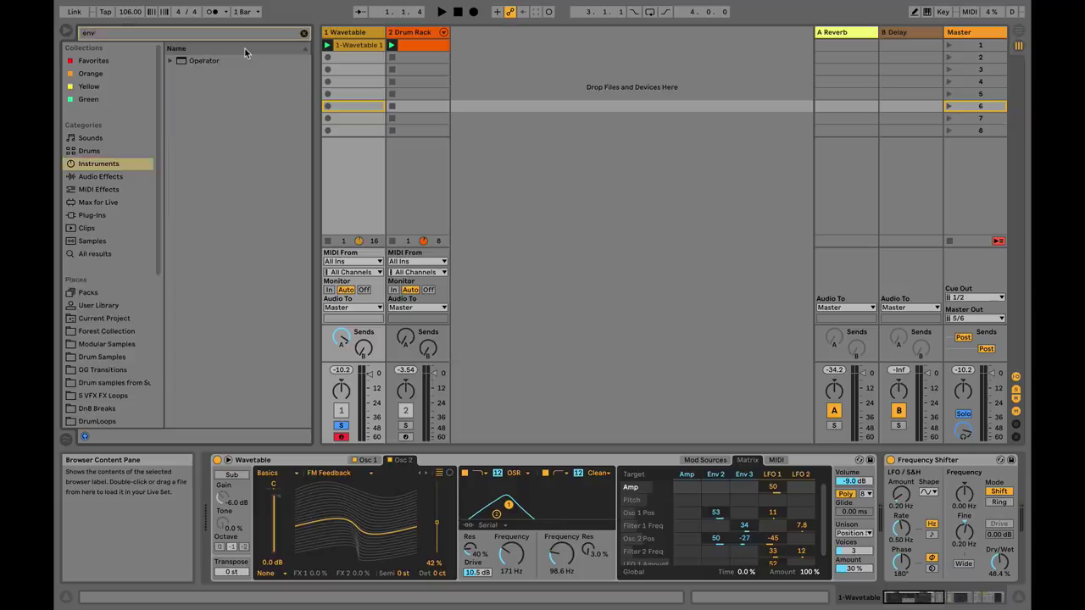
click(123, 203)
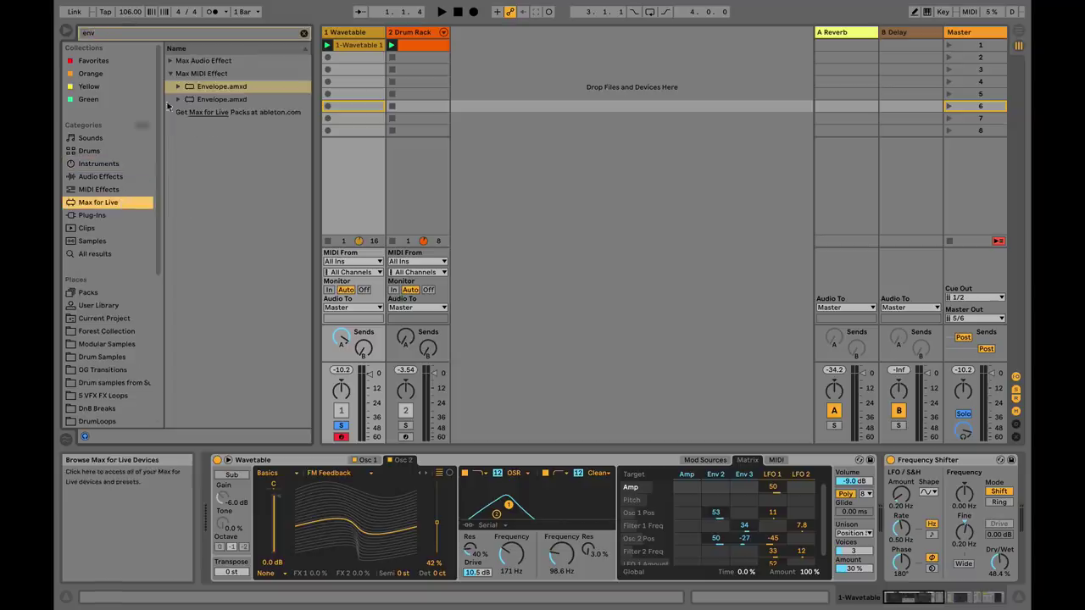
drag(219, 89, 203, 500)
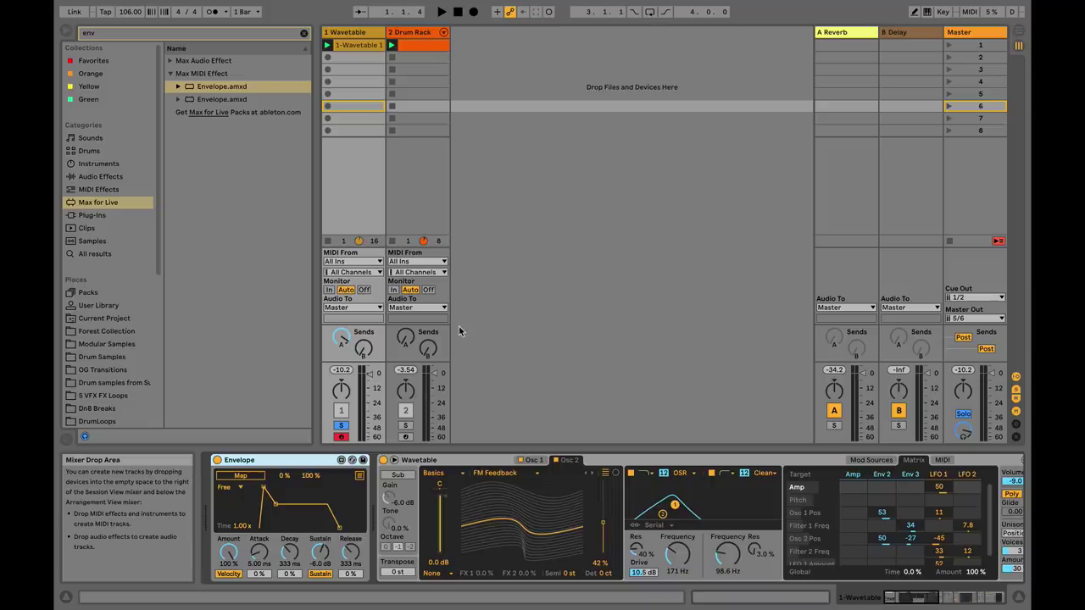
Step: View the Wavetable clip's notes, return to devices, arm Envelope's Map, and play
double_click(355, 45)
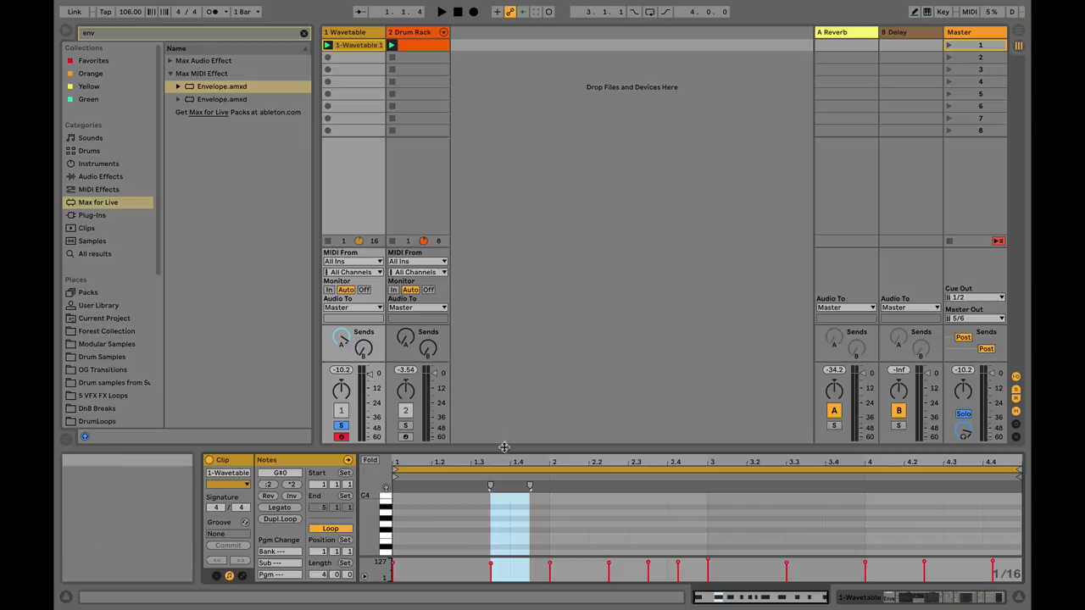
drag(503, 449, 497, 203)
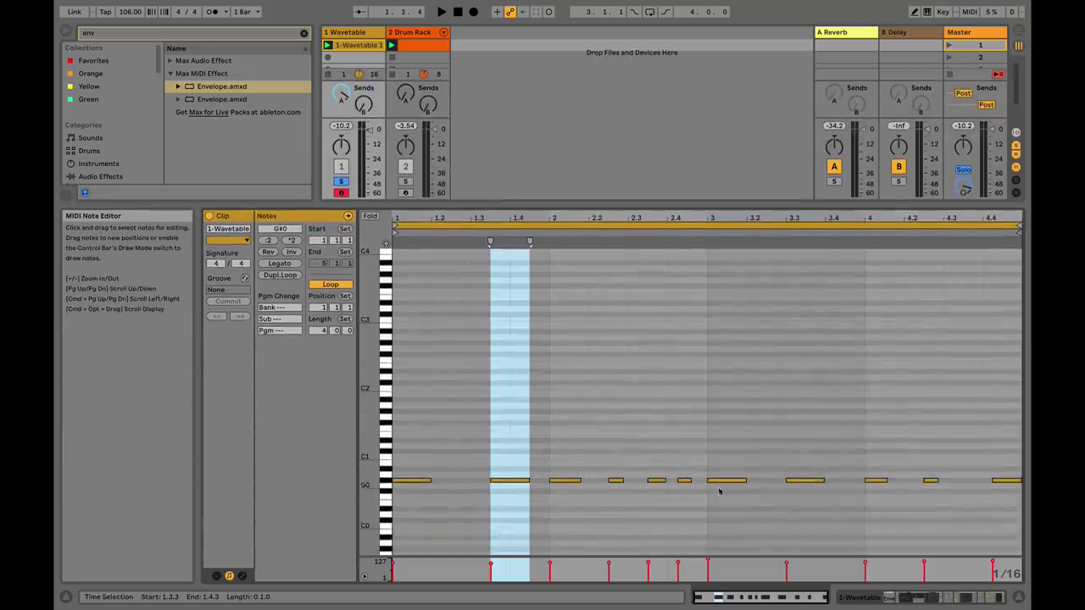
scroll(462, 505, down, 1)
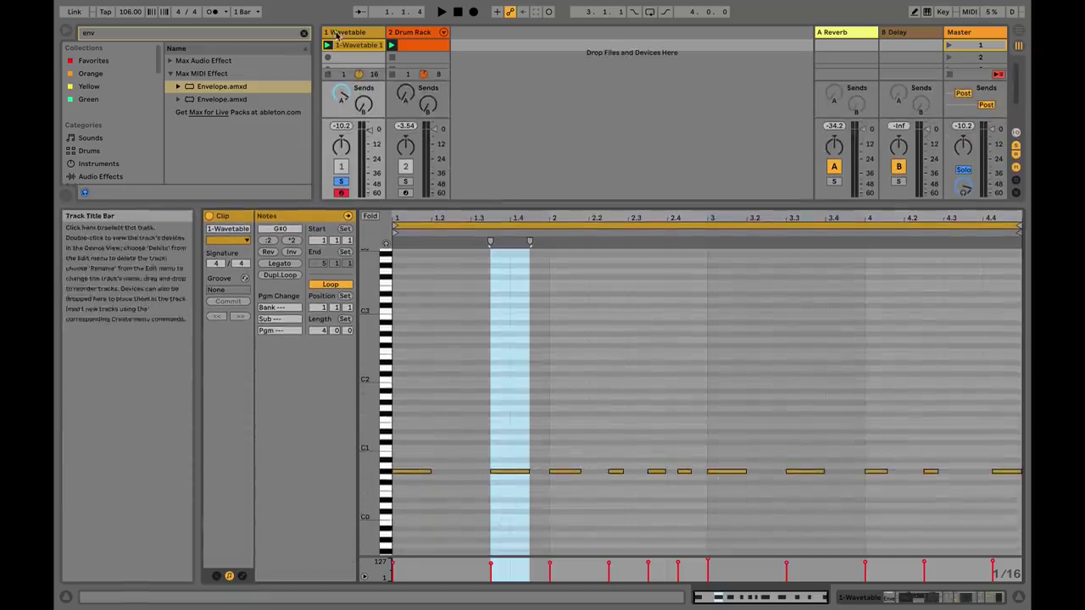
key(shift+Tab)
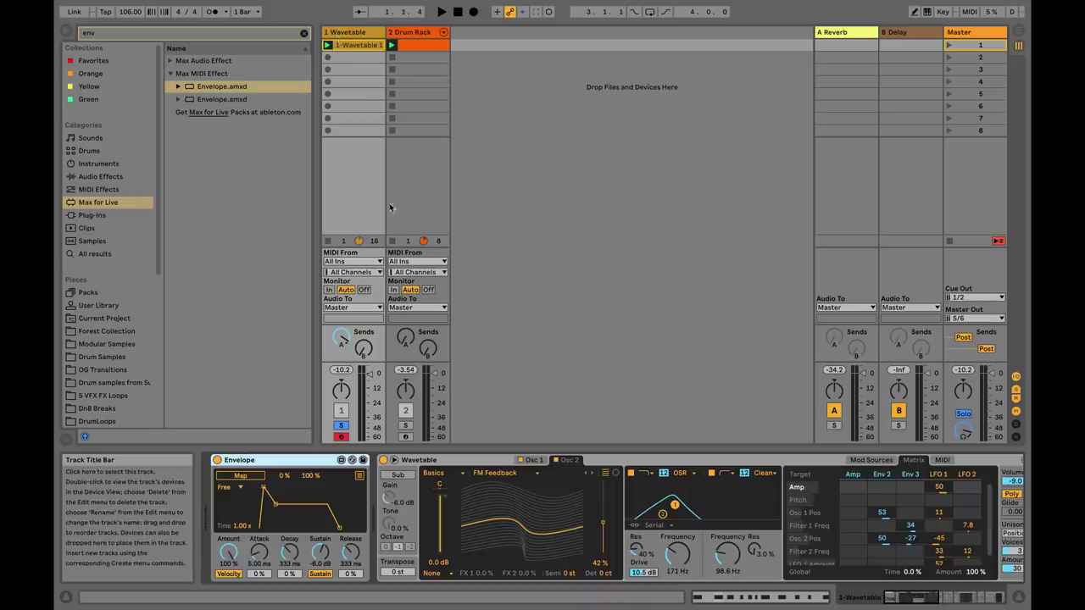
click(242, 476)
key(space)
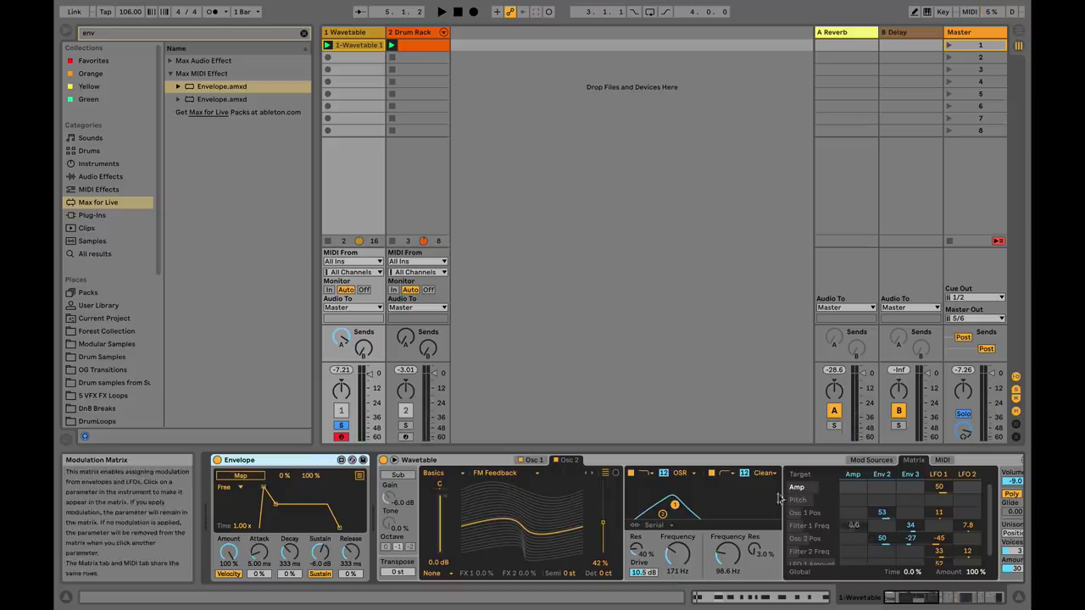
Step: Set oscillator 1's effect mode to Modern with Warp and Fold reset to 0 %
click(525, 462)
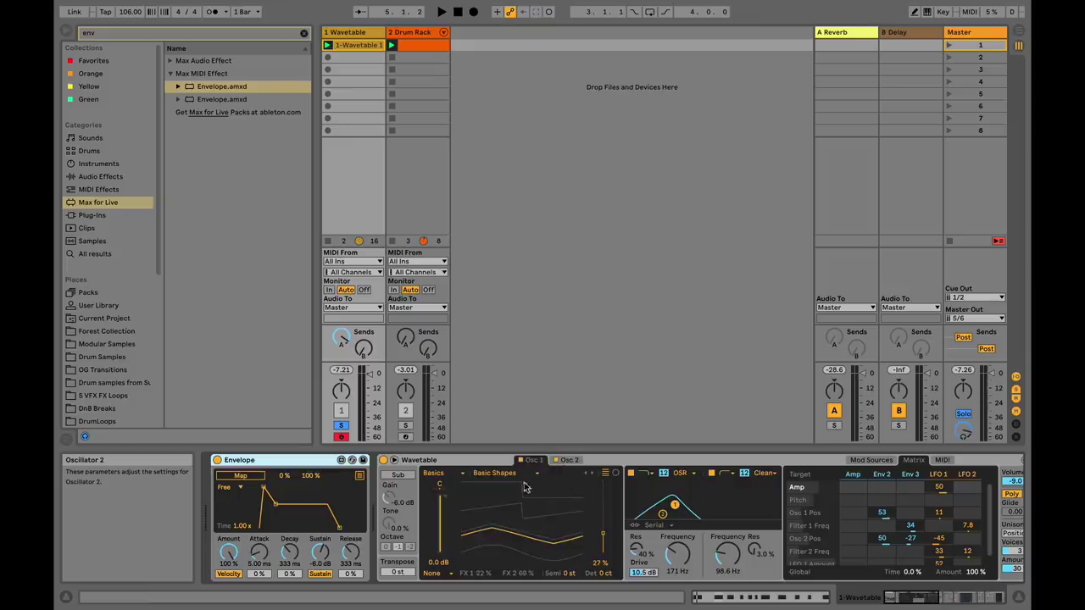
click(434, 573)
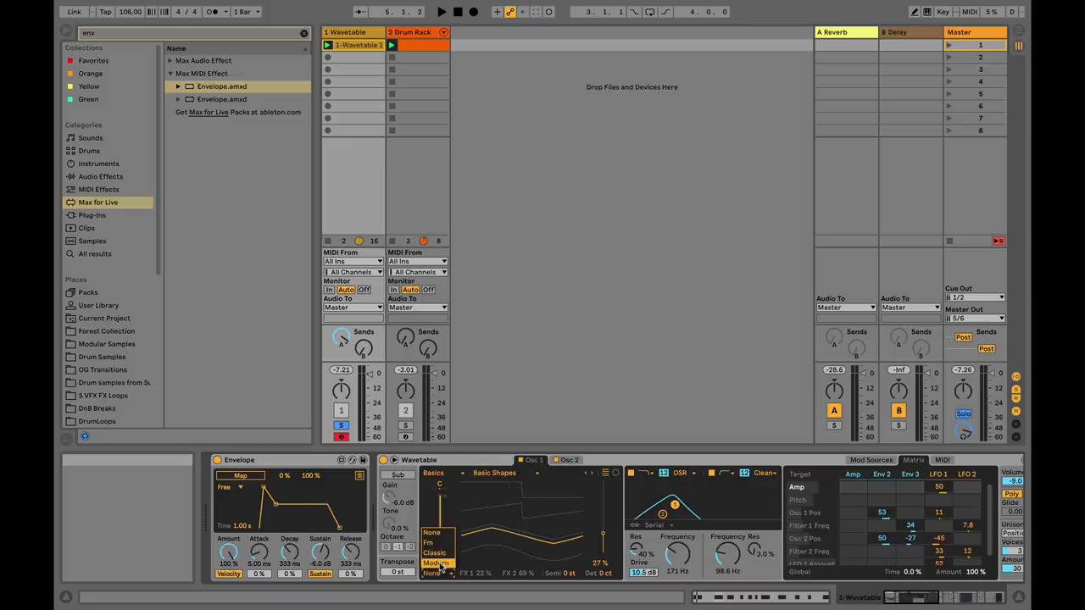
click(435, 564)
click(479, 575)
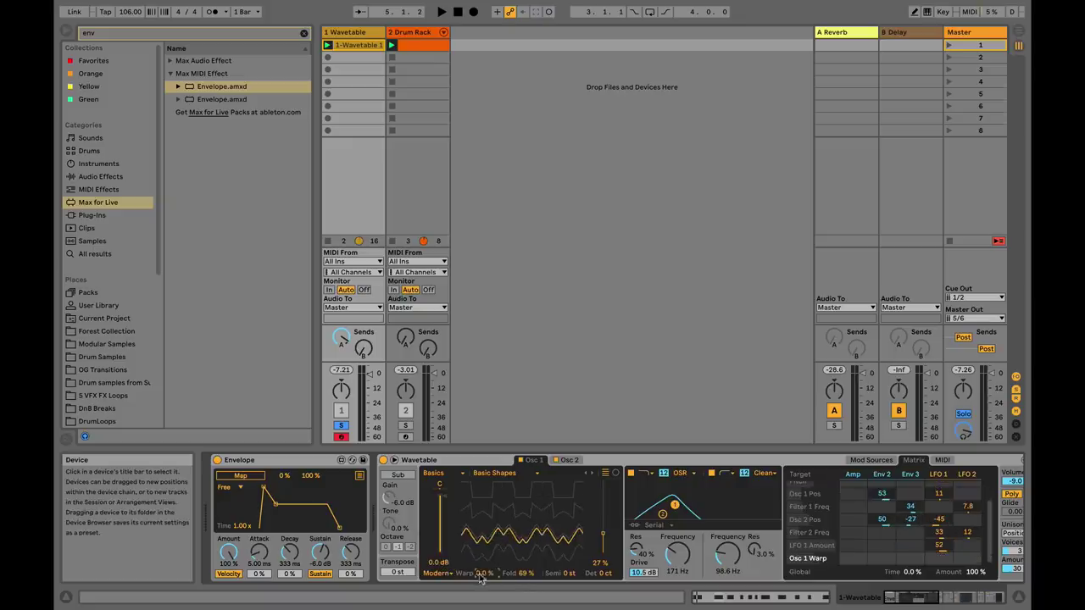
click(523, 577)
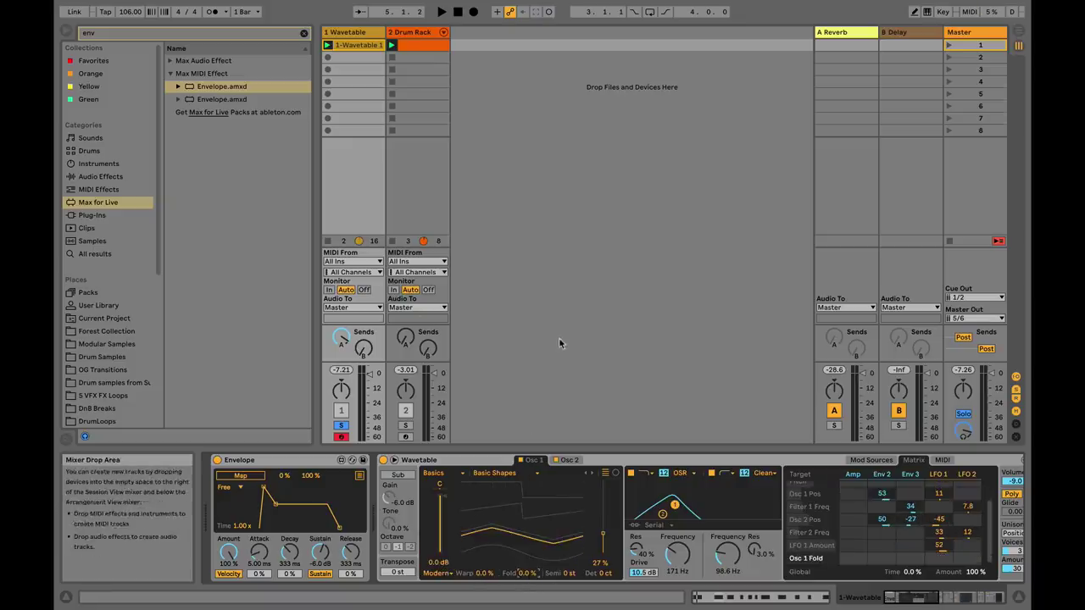
Step: While playing, drop the Envelope's sustain and lengthen its attack to about 332 ms
key(space)
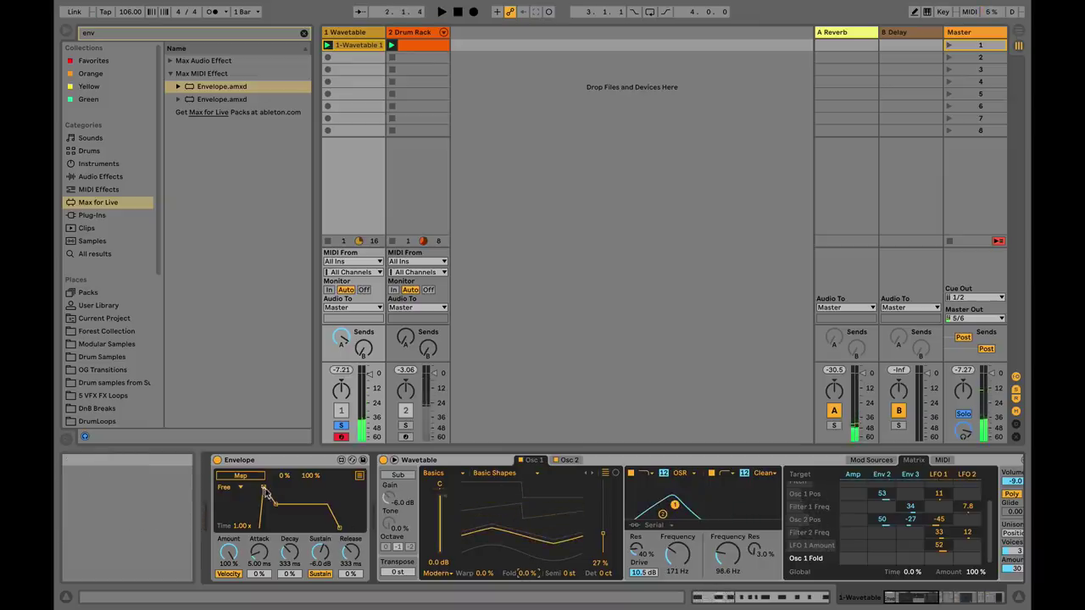
drag(276, 507, 291, 526)
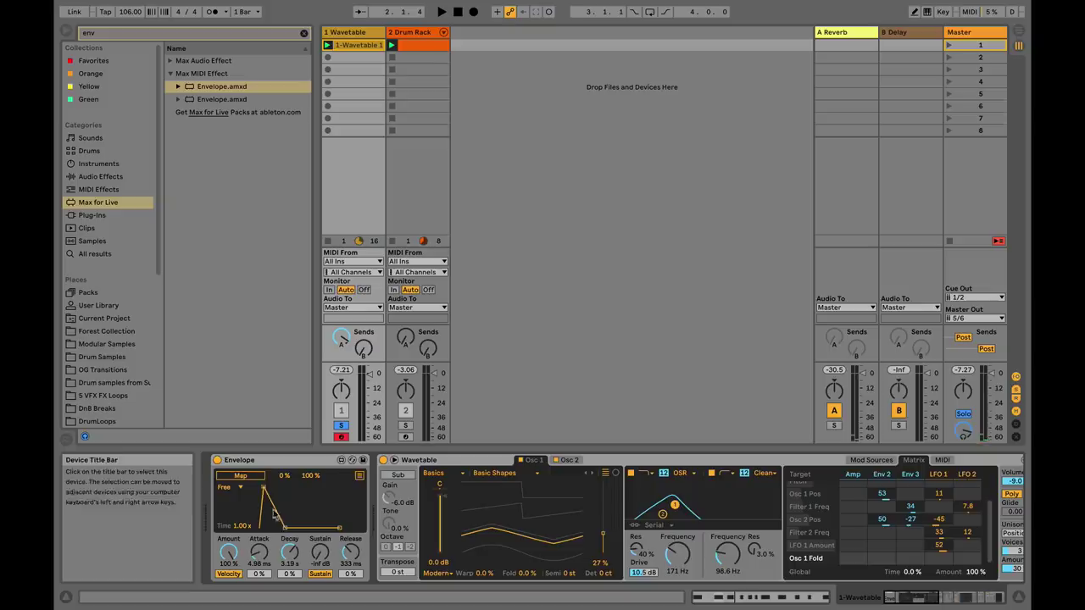
drag(263, 489, 279, 489)
key(space)
Step: Map the Envelope to oscillator 1's Fold amount and audition it
click(239, 477)
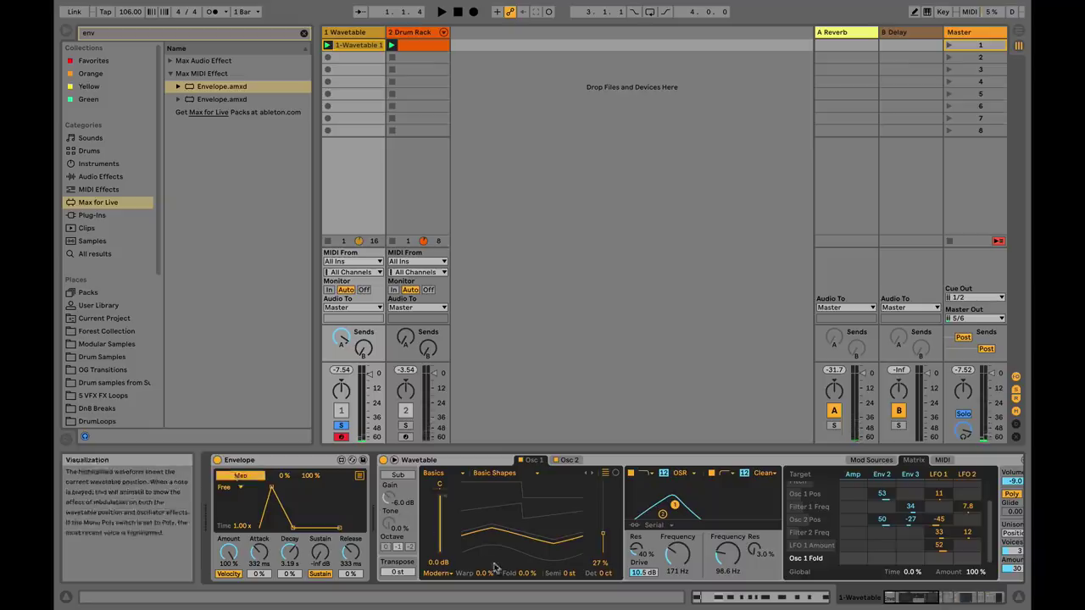
click(524, 574)
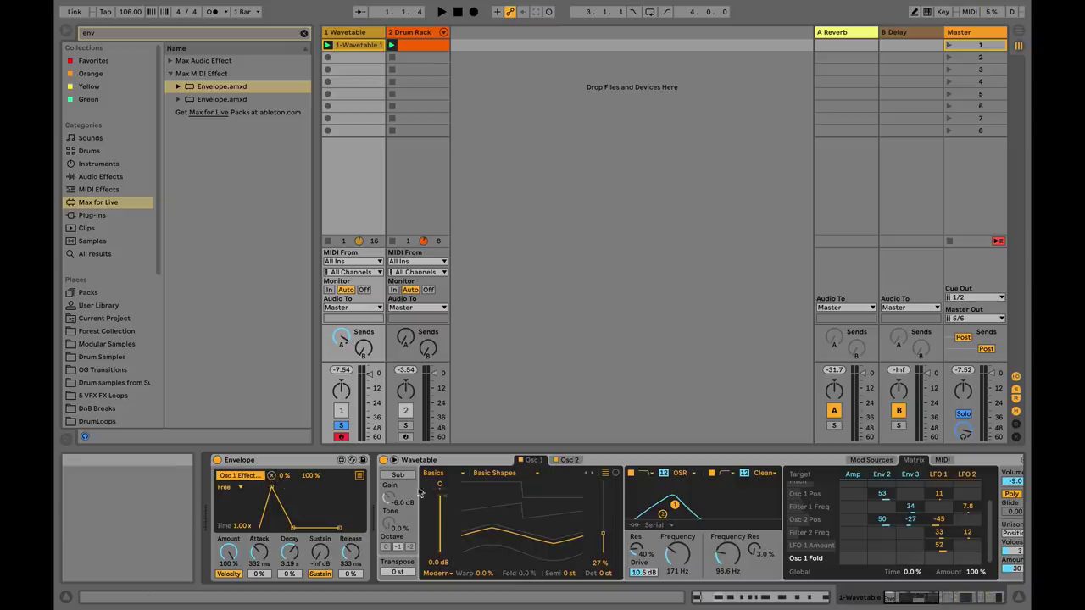
key(space)
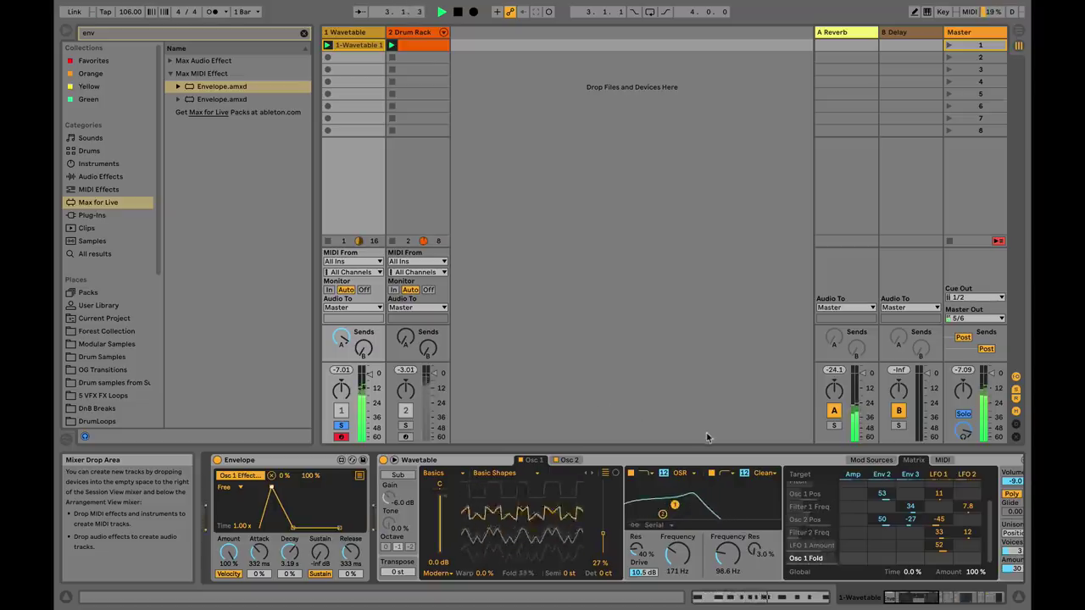
key(space)
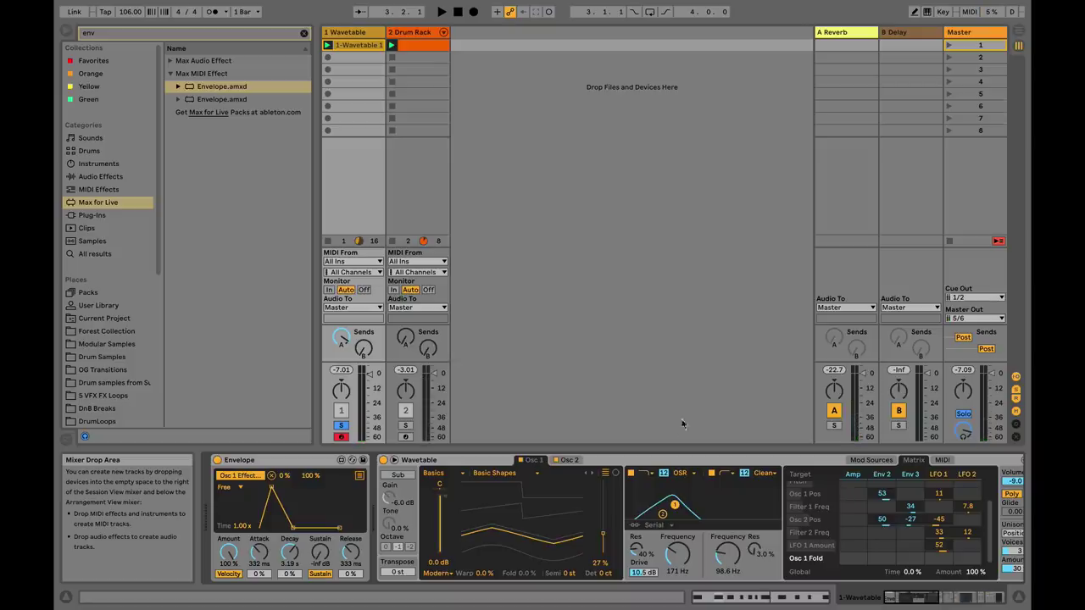
Step: Show Wavetable's Mod Sources and compare Env 2 and Env 3, settling on Env 2
click(882, 474)
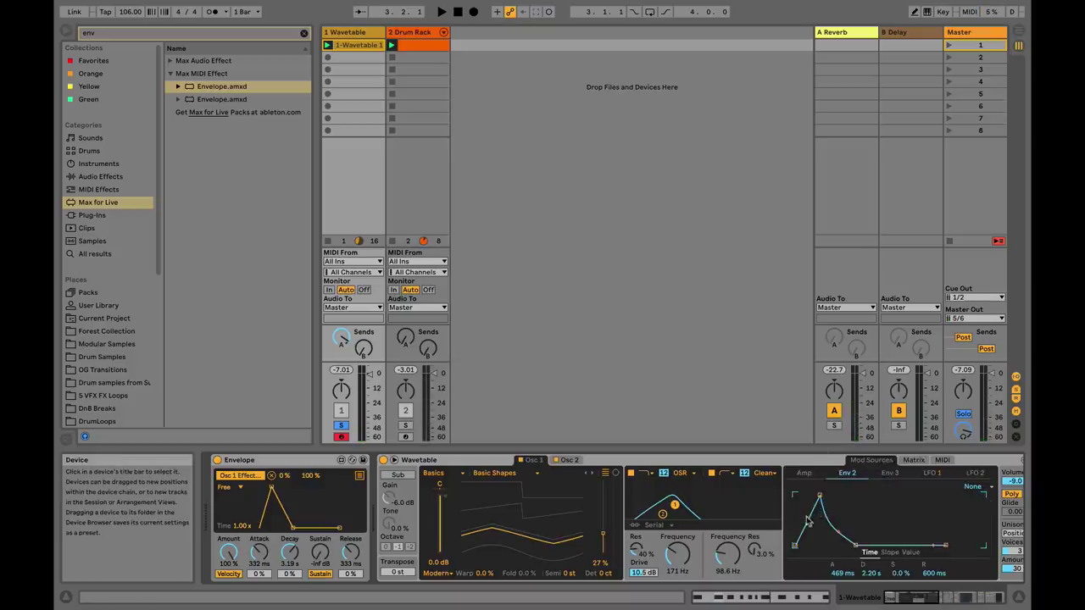
click(890, 474)
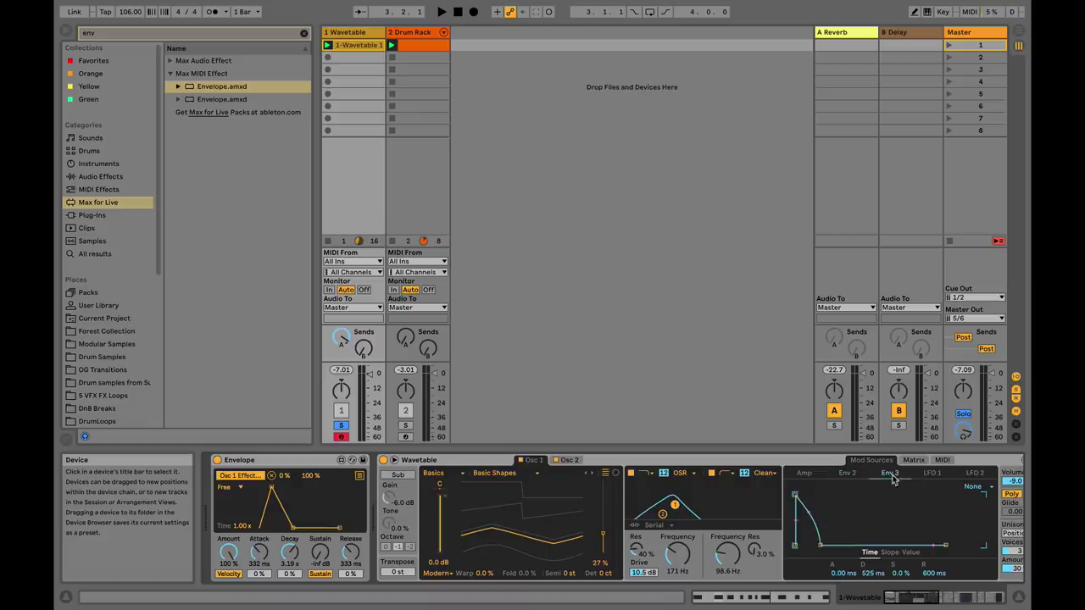
click(847, 473)
click(889, 473)
click(847, 473)
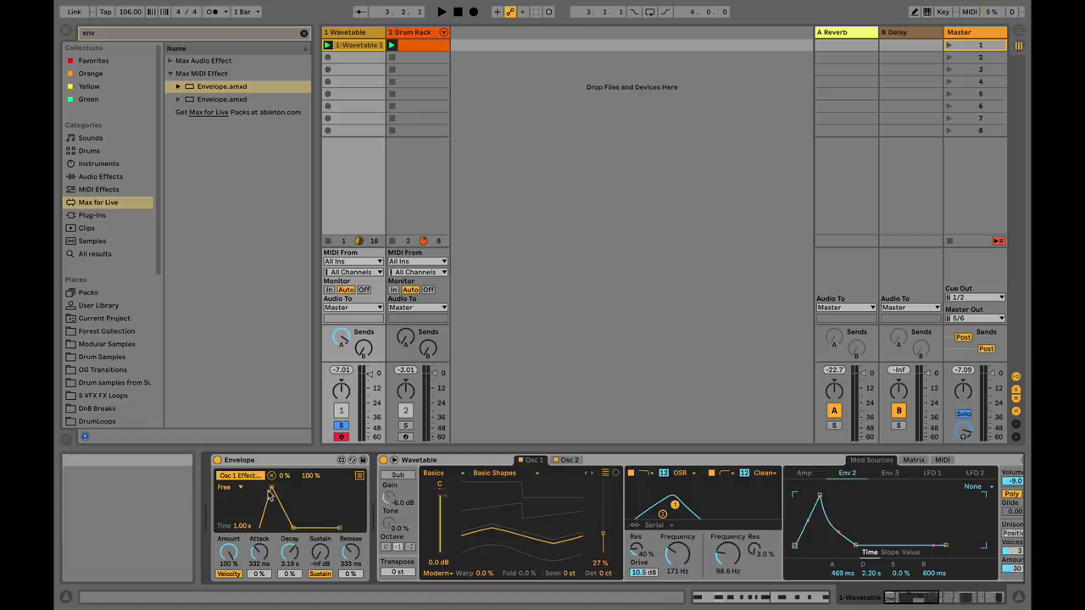
Step: Make the Envelope's attack instant and audition the result
drag(273, 495, 260, 493)
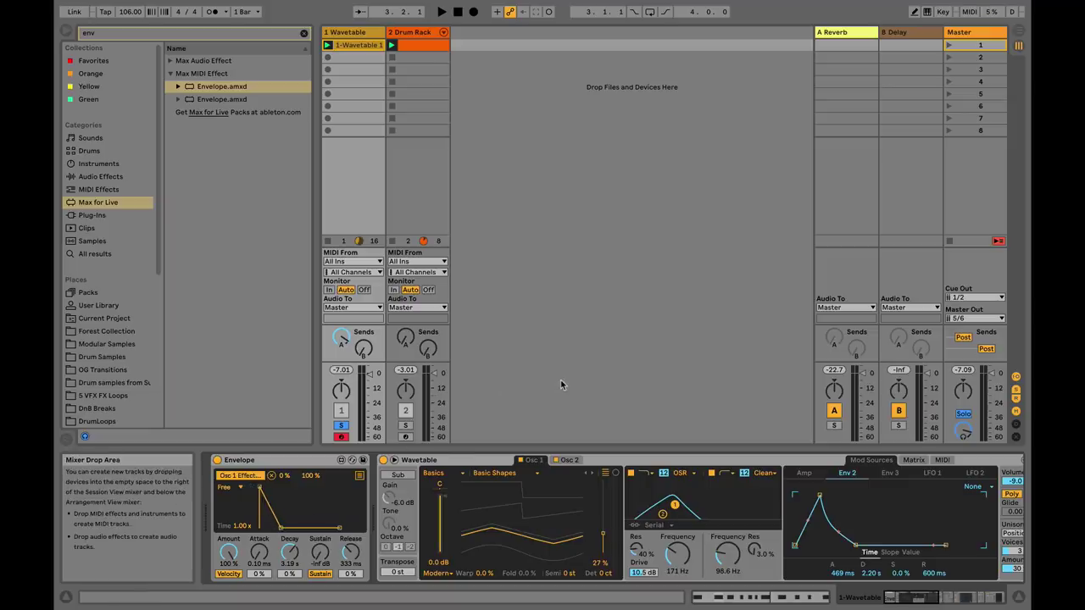
key(space)
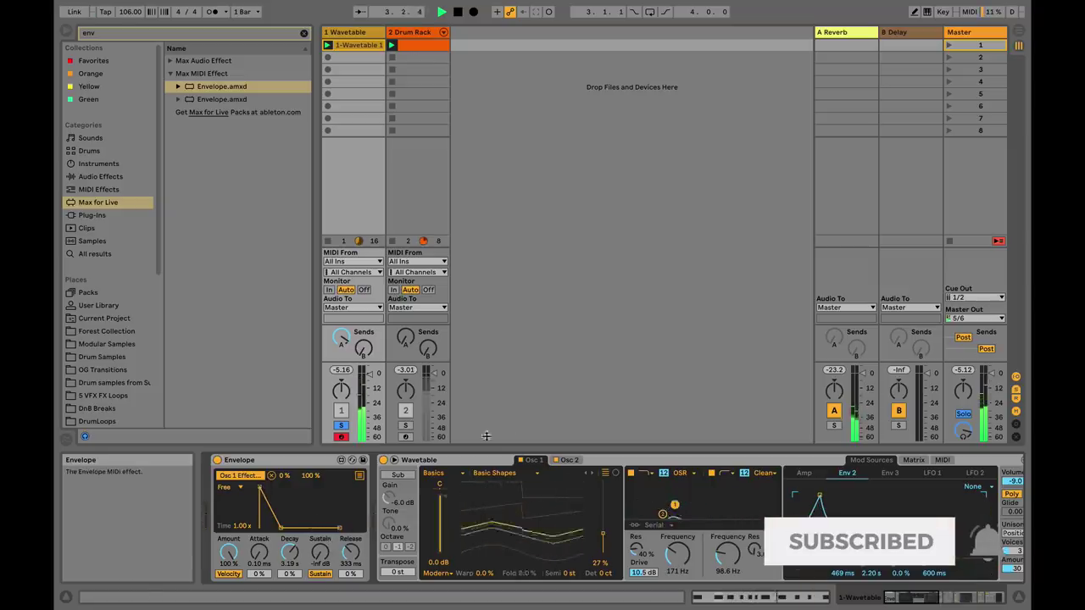
key(space)
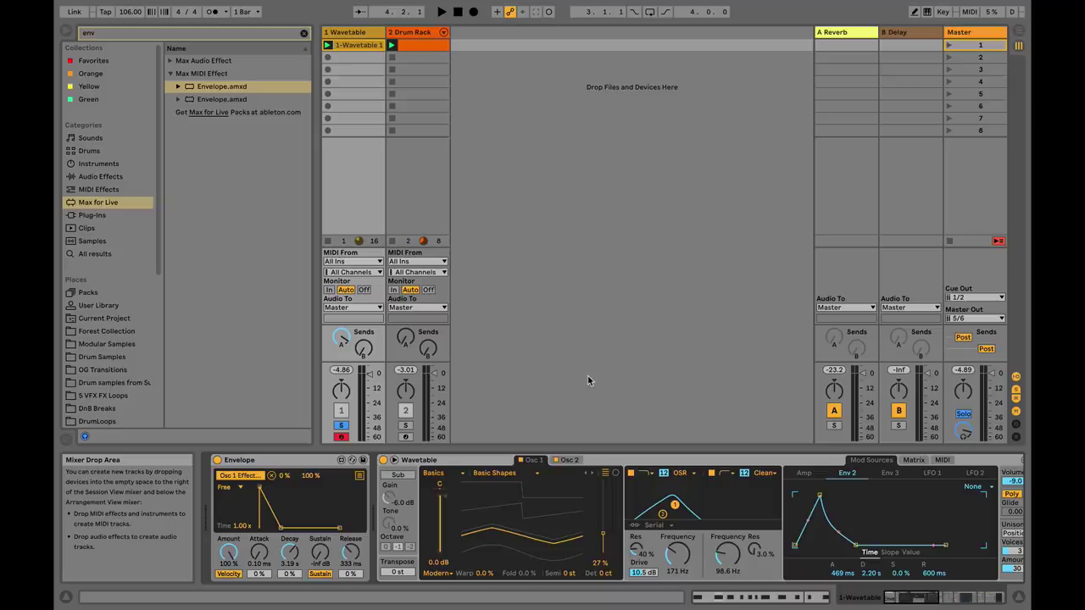
Step: Set the Envelope to 180 ms attack and 91 ms decay, and raise its minimum to 32 %
drag(260, 489, 266, 491)
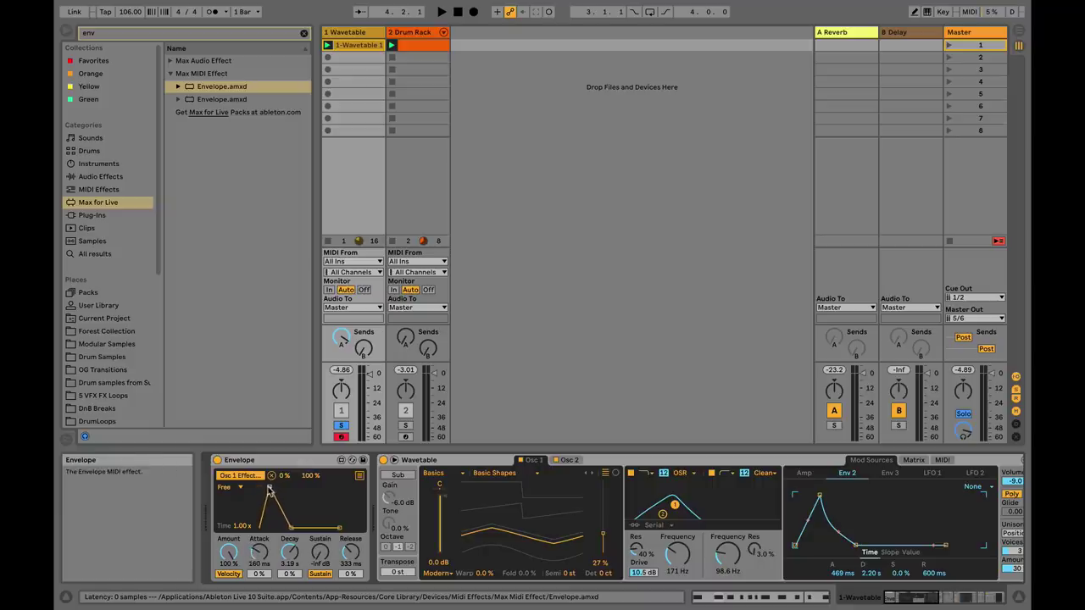
drag(287, 531, 277, 535)
key(space)
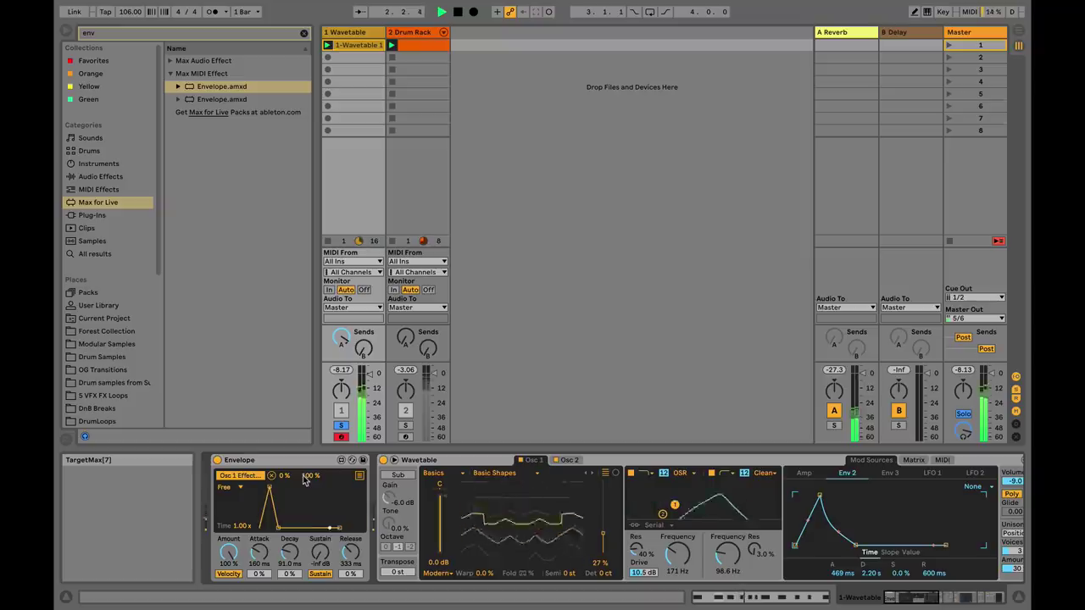
key(space)
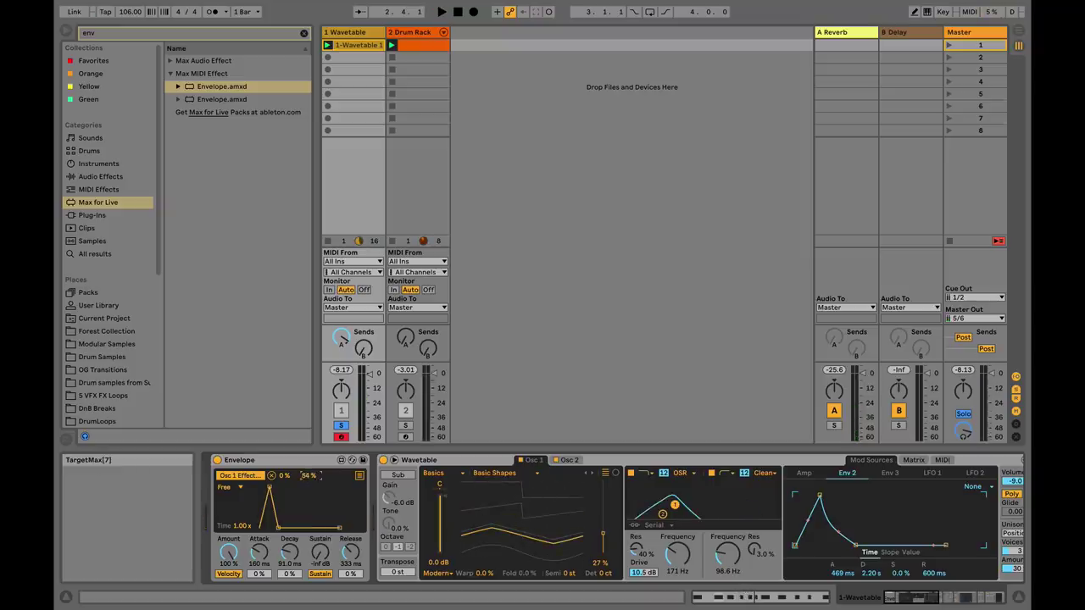
key(space)
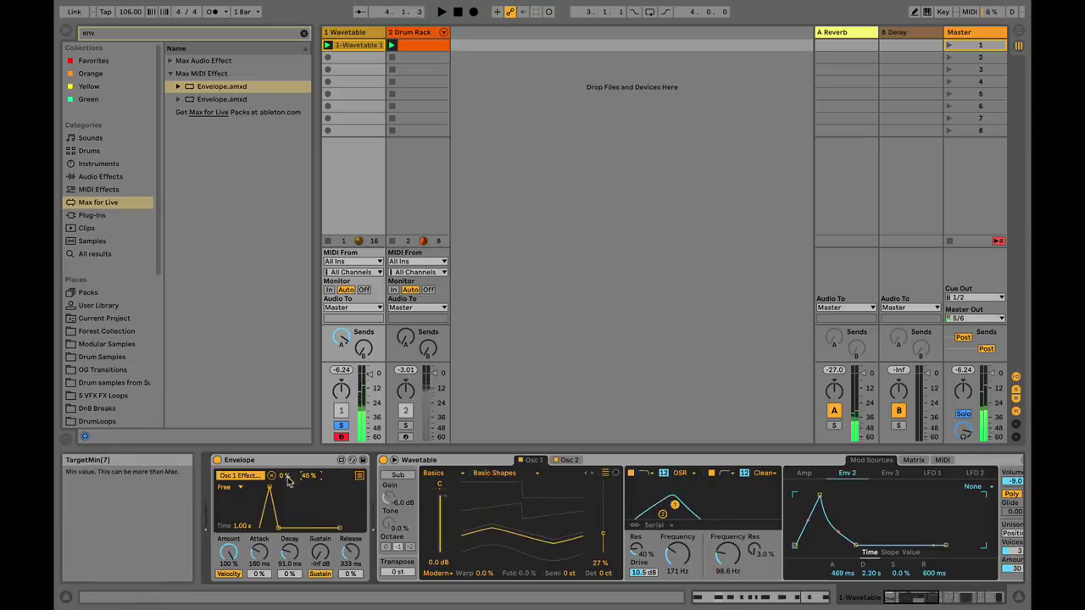
drag(285, 477, 284, 450)
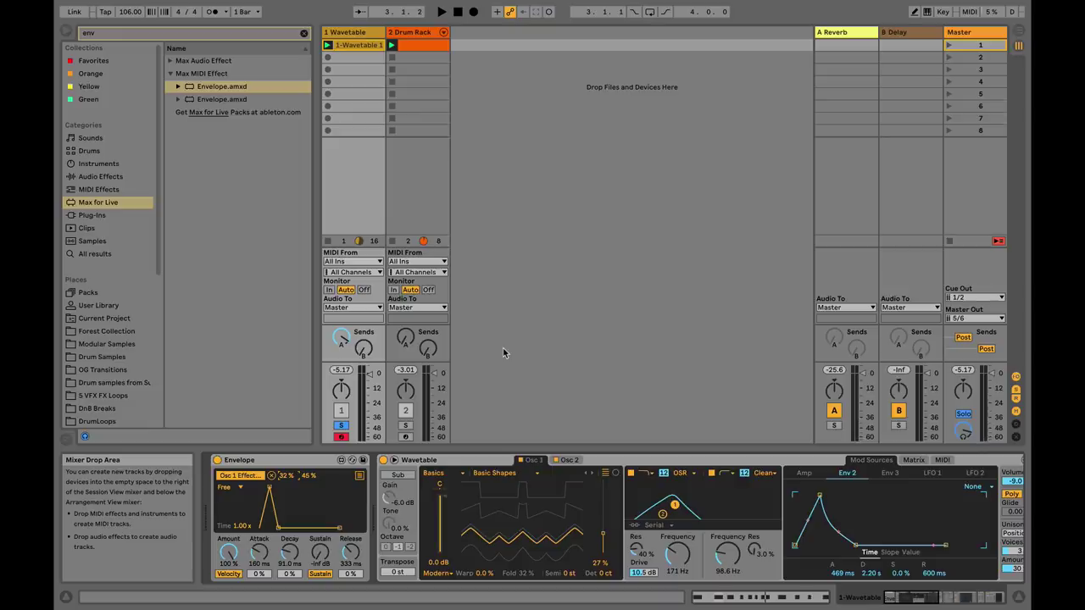
Step: Switch the Envelope to its Multimap list of mapping targets
click(359, 476)
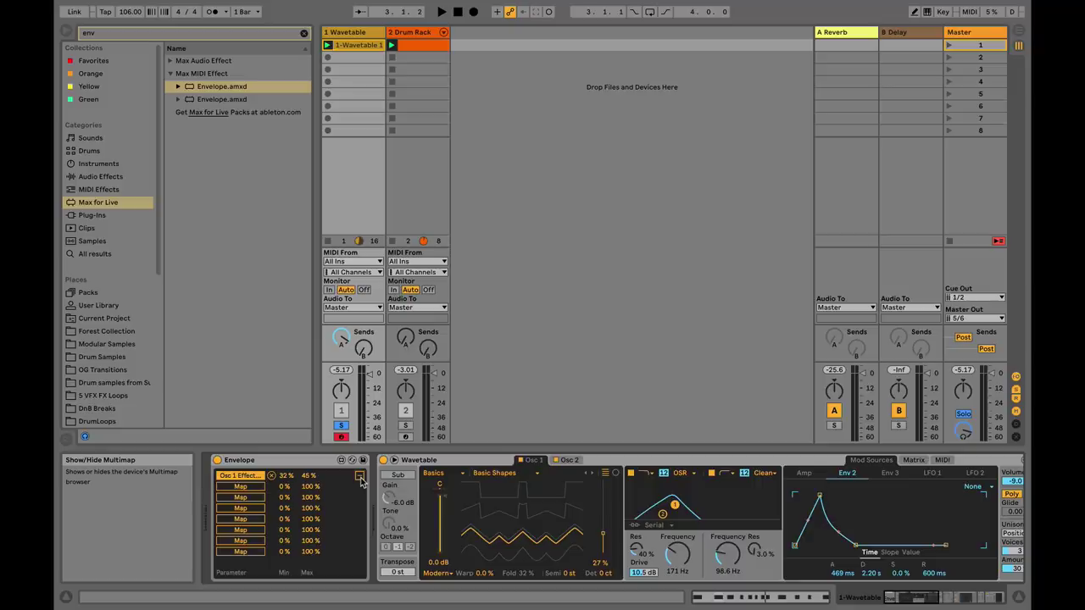
click(359, 477)
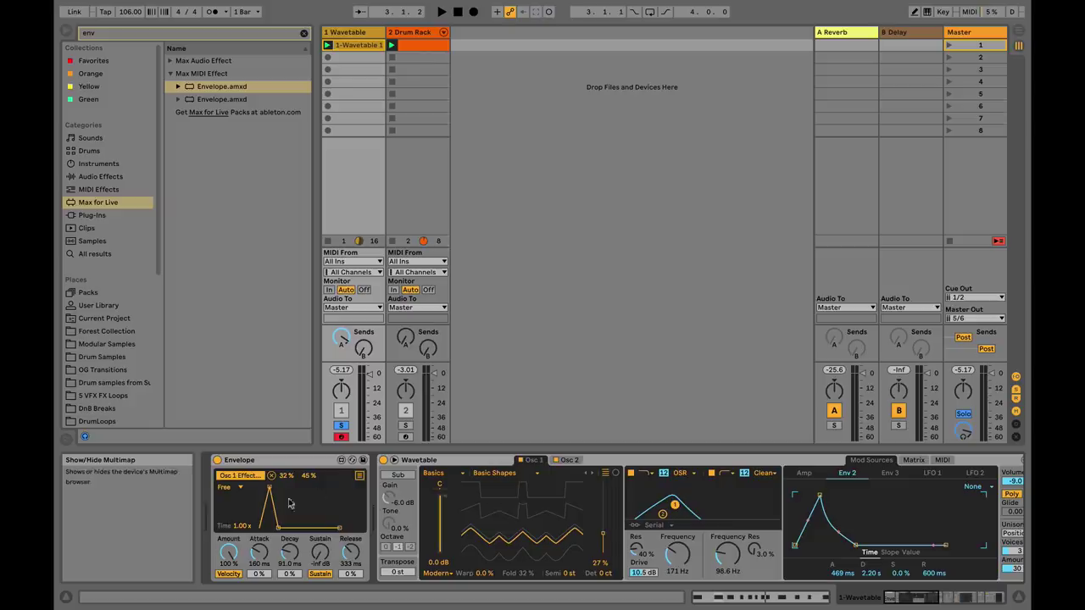
click(358, 477)
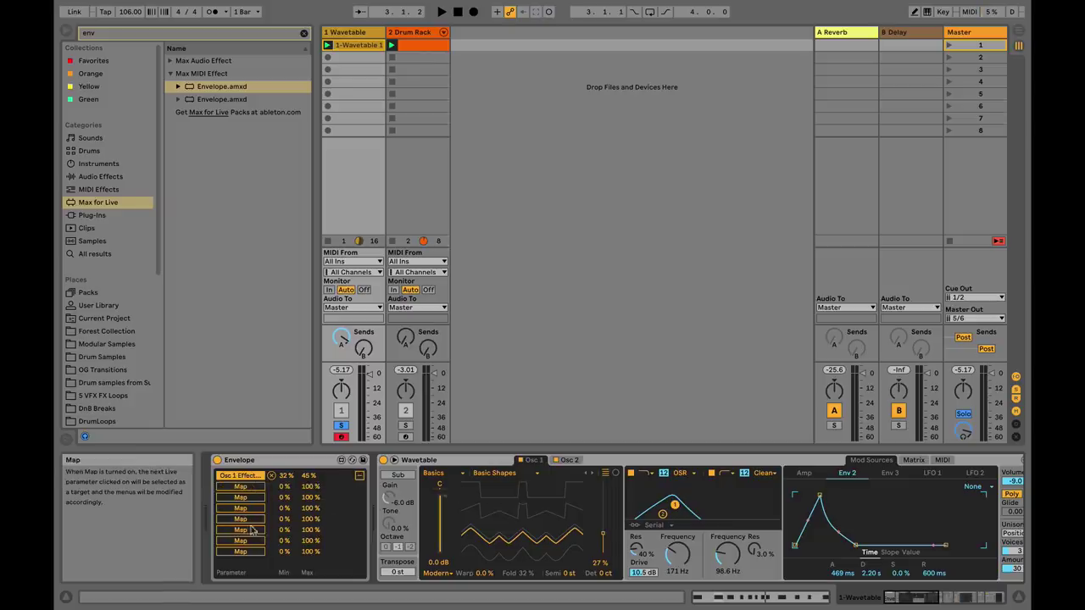
Step: Map the second Envelope slot to Wavetable's Unison Amount and start playback
click(923, 597)
click(921, 597)
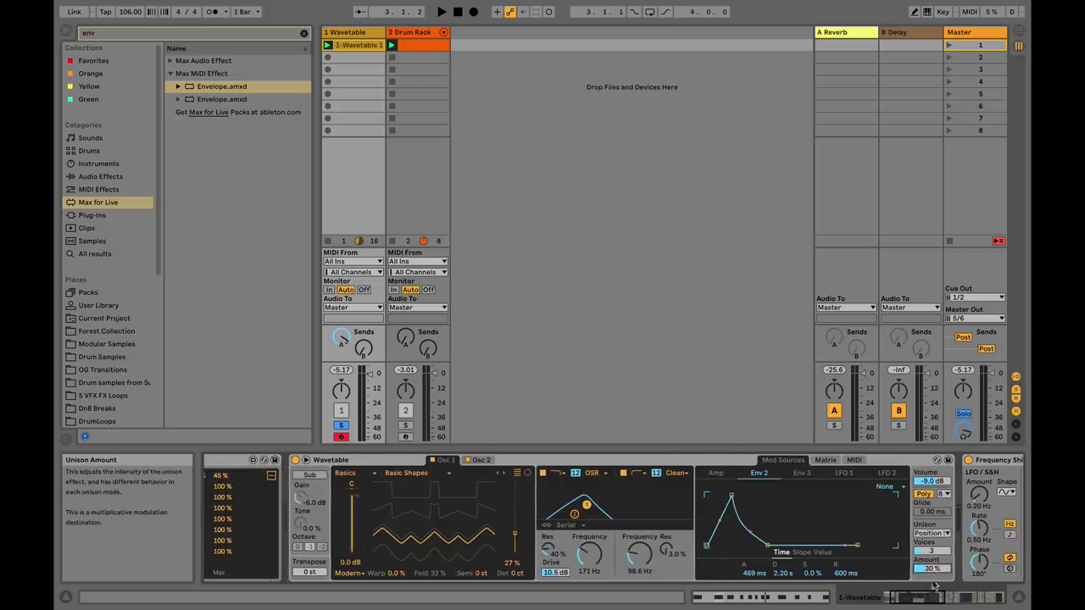
click(922, 597)
click(935, 598)
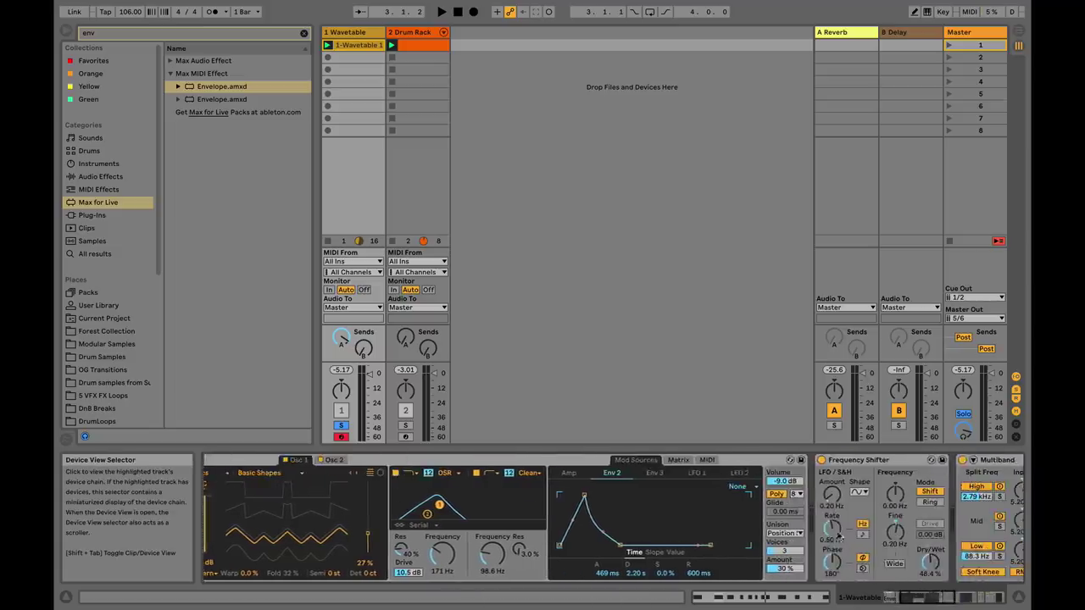
click(889, 598)
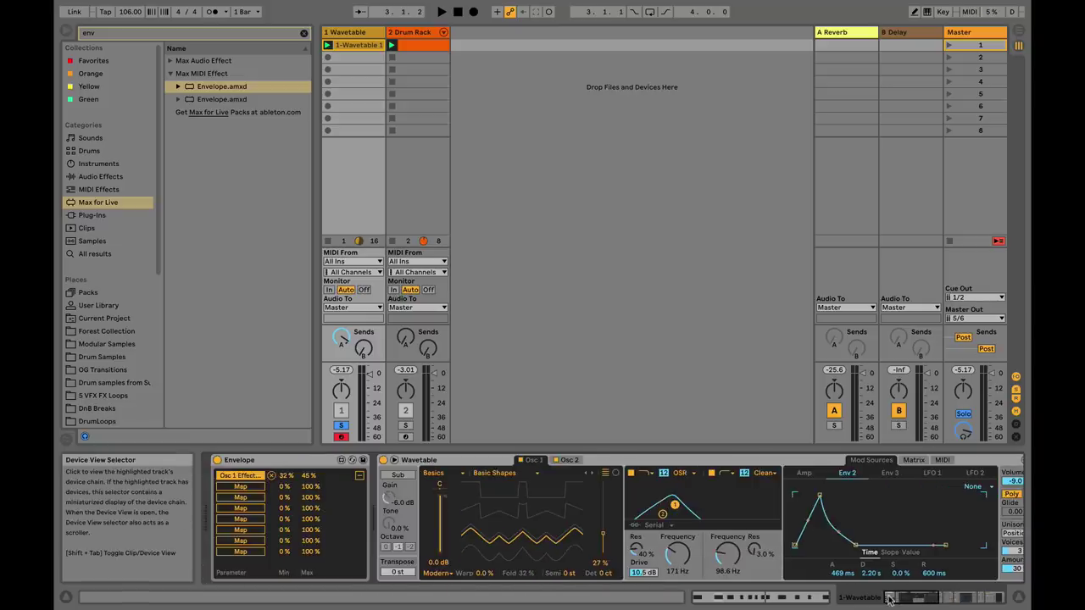
click(245, 486)
click(1010, 570)
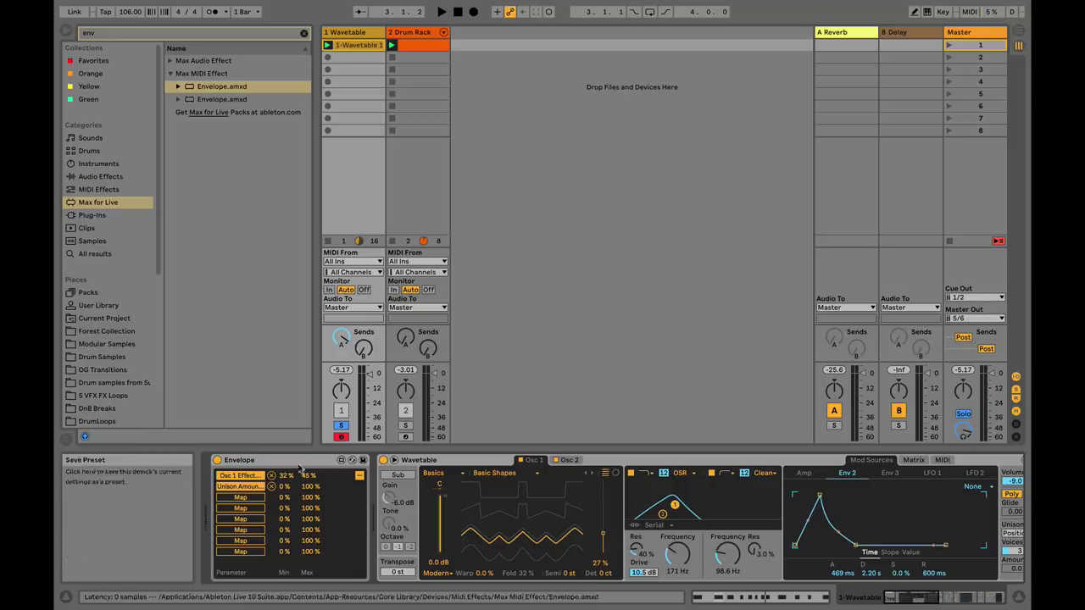
key(space)
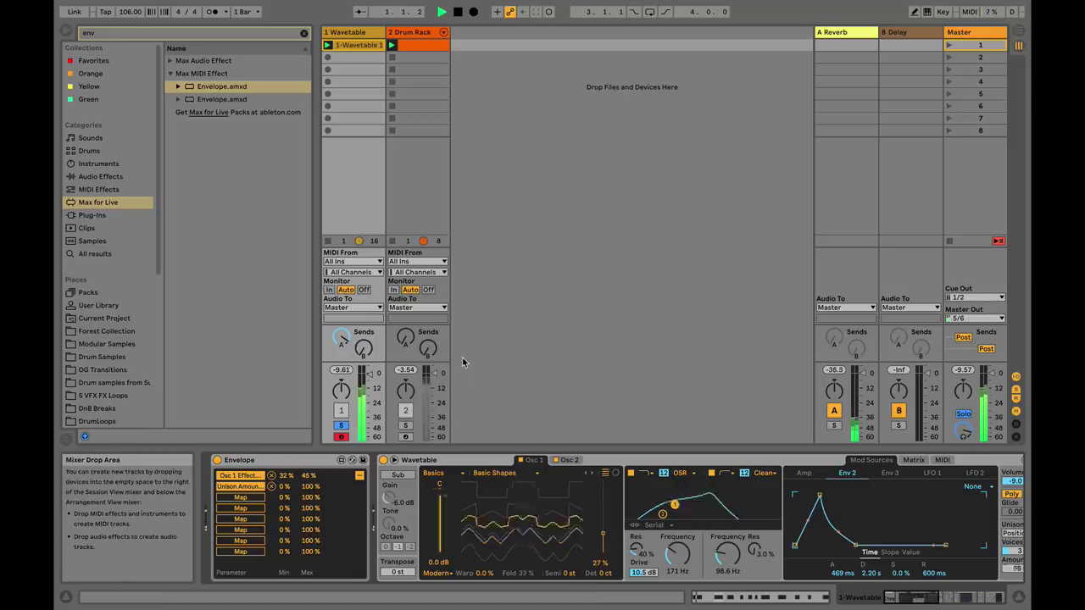
Step: Set Unison Amount to 45–87 % and map Filter 2 Frequency as third target at 32–58 %
mouse_move(896, 600)
mouse_down()
mouse_move(907, 602)
mouse_move(897, 601)
mouse_up()
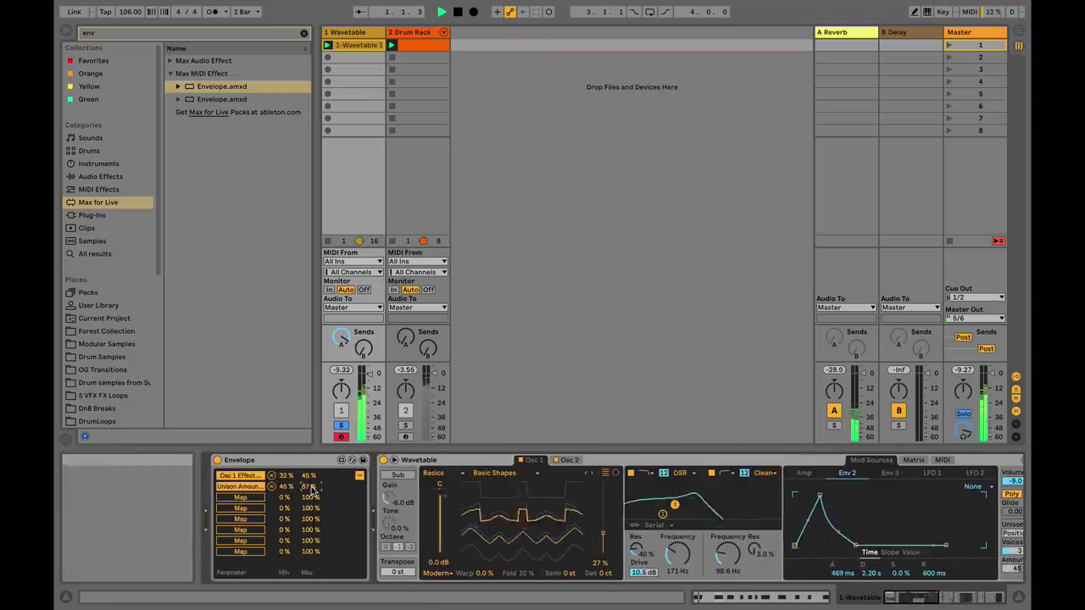
mouse_move(897, 600)
mouse_down()
mouse_move(907, 602)
mouse_move(897, 601)
mouse_up()
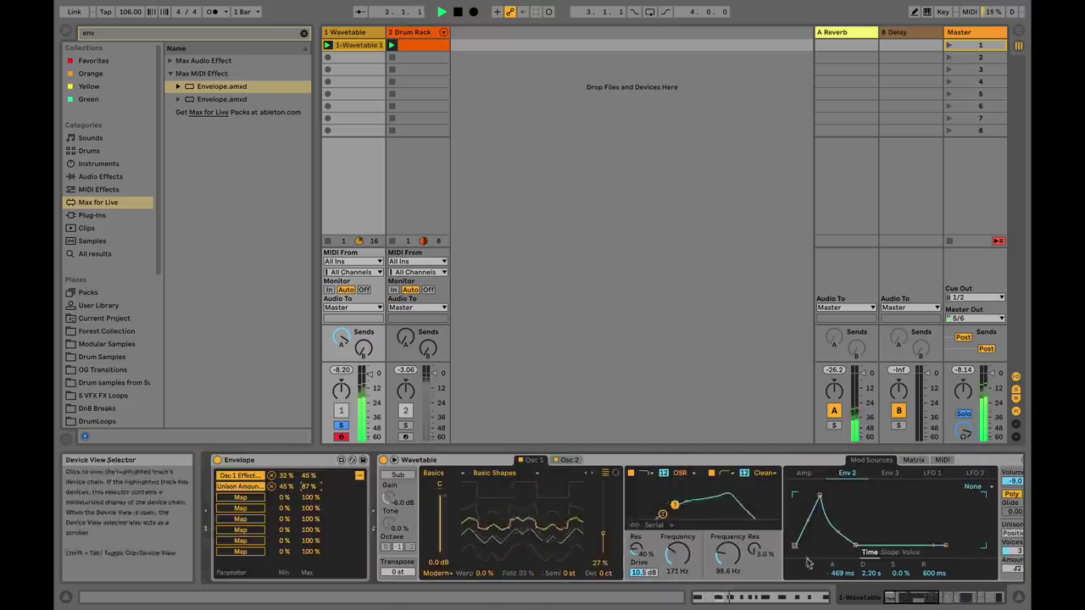
click(246, 498)
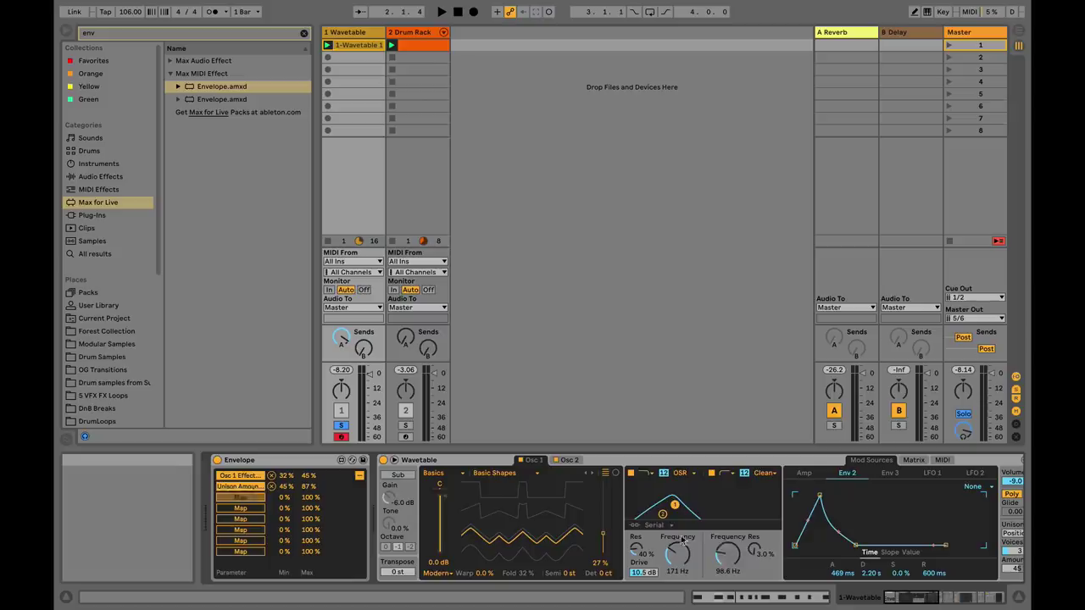
click(731, 558)
drag(284, 498, 285, 489)
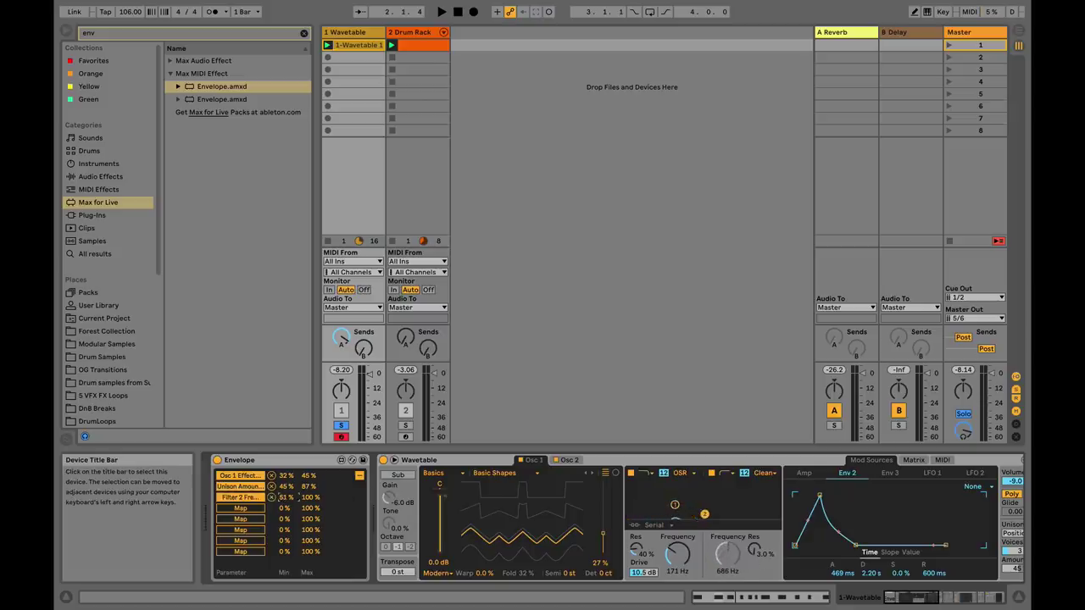
key(space)
drag(310, 498, 286, 511)
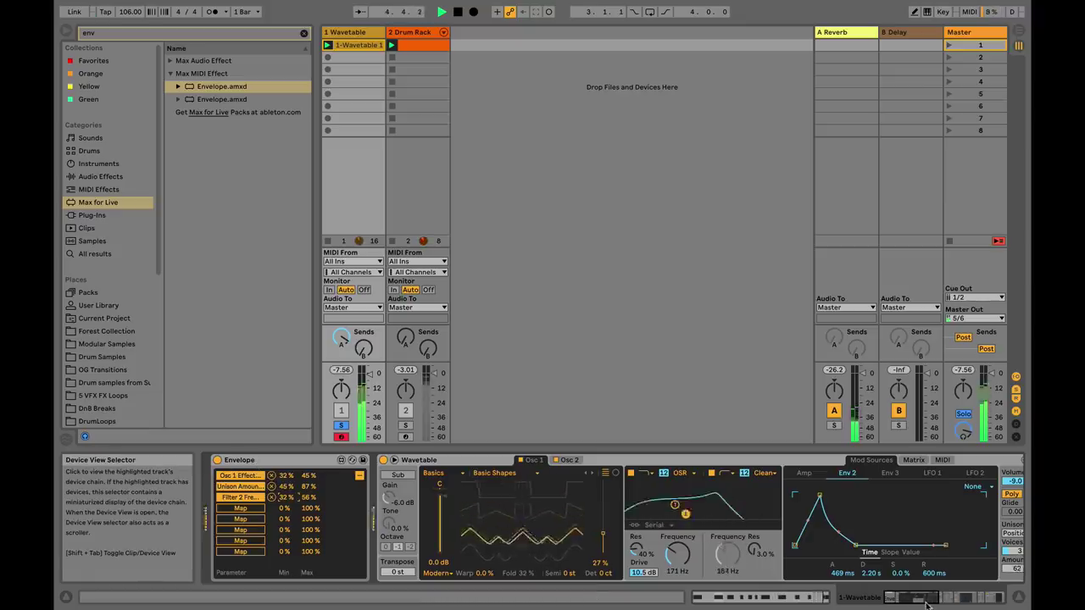
Step: Stop playback of the set
key(space)
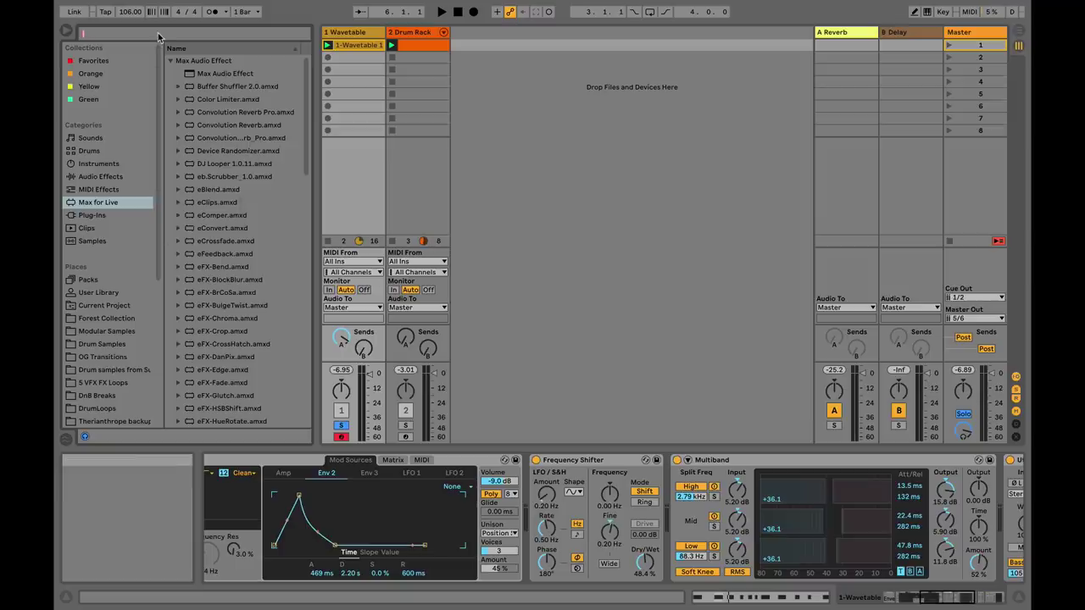
Step: Search the browser for 'lfo' and insert LFO.amxd between Wavetable and Frequency Shifter
text(lfo)
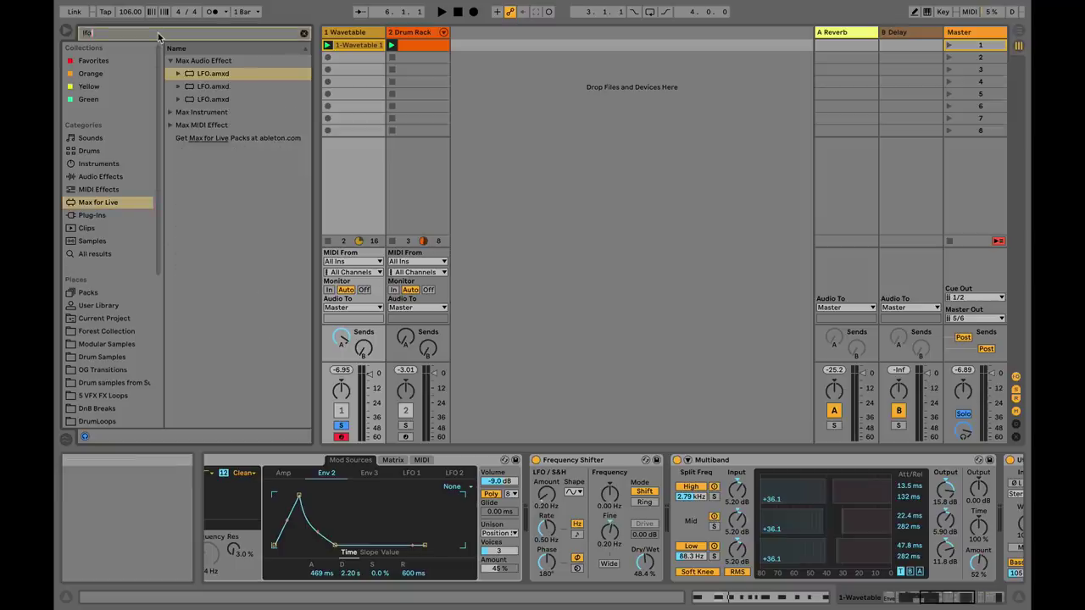
key(Down)
key(Down)
key(Down)
key(Up)
key(Up)
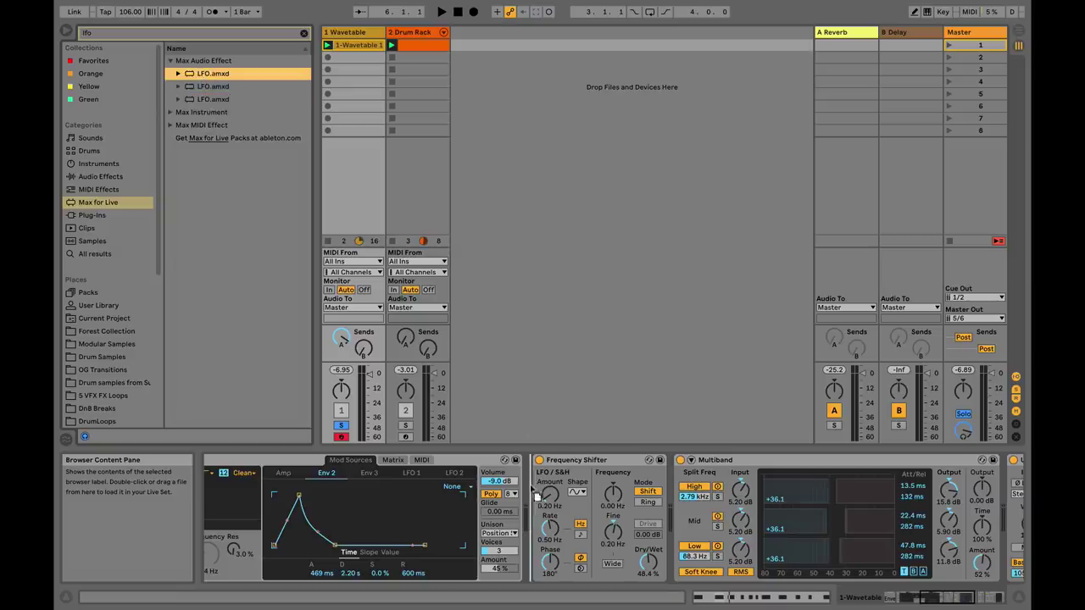
scroll(1034, 512, right, 2)
scroll(1033, 513, right, 4)
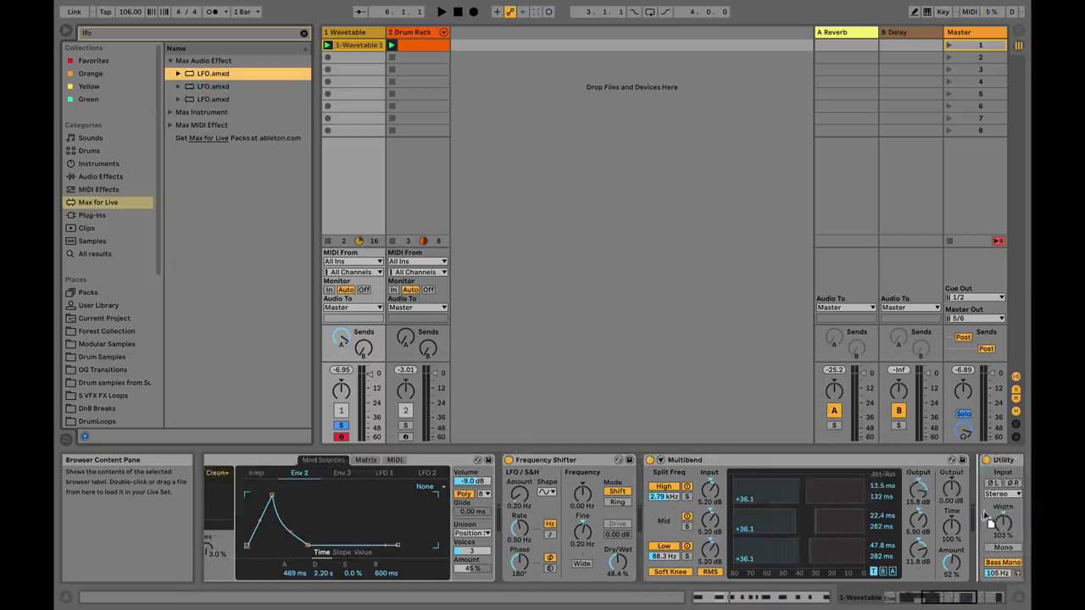
drag(546, 496, 488, 499)
mouse_move(949, 601)
mouse_down()
mouse_move(871, 607)
mouse_move(937, 600)
mouse_up()
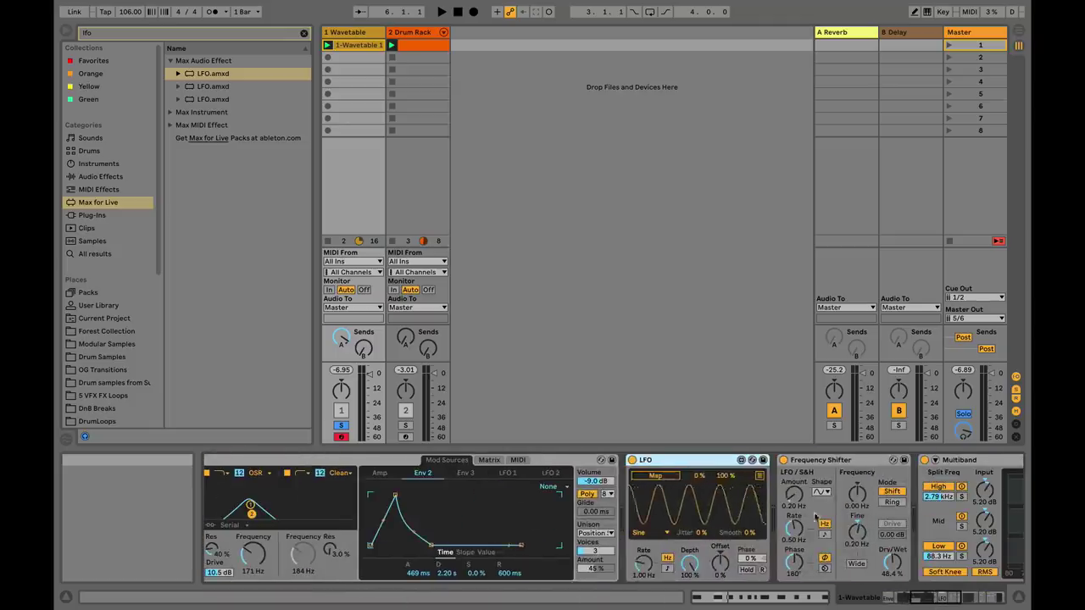
Step: Set the volume LFO to 40 Hz rate and about 72% depth while the set plays
scroll(703, 508, left, 2)
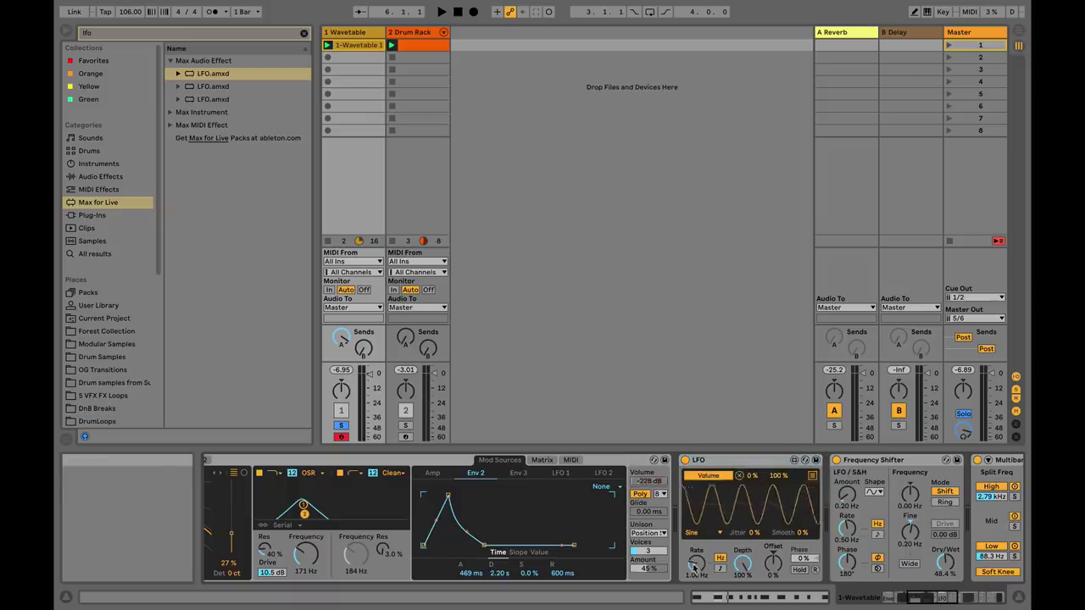
drag(695, 564, 696, 503)
key(space)
drag(741, 563, 696, 576)
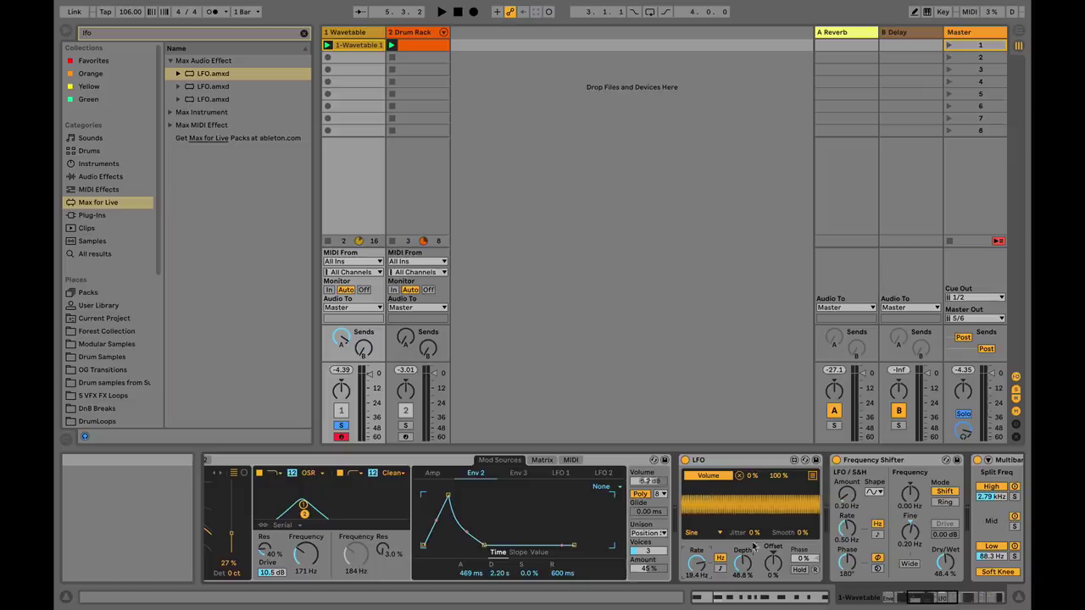
key(space)
drag(698, 570, 698, 523)
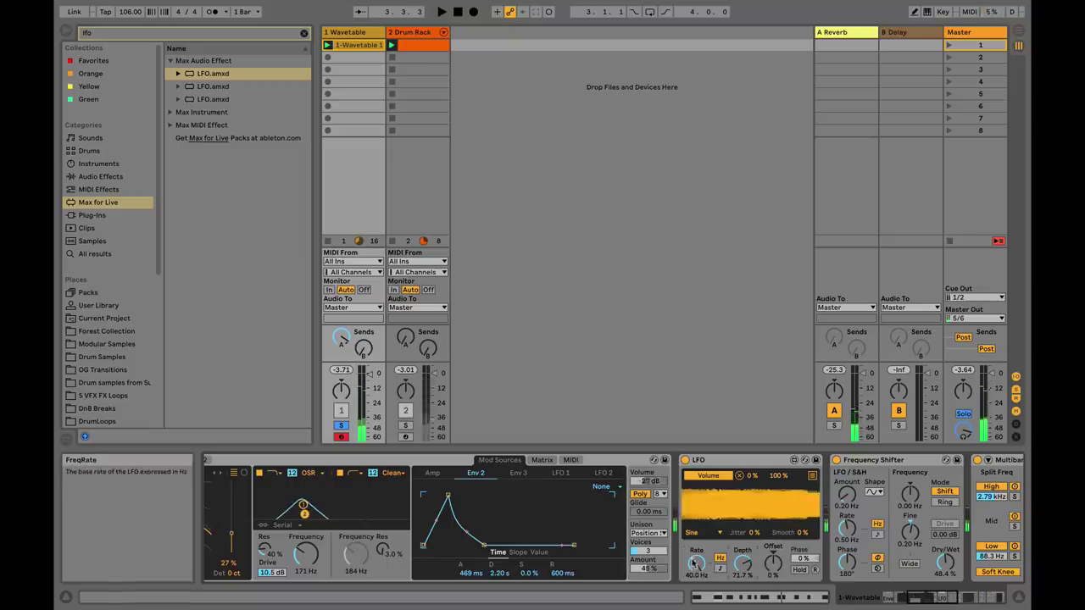
Step: Unmap the LFO from Volume, lower its rate to 0.42 Hz, and return to Envelope and Wavetable
click(737, 475)
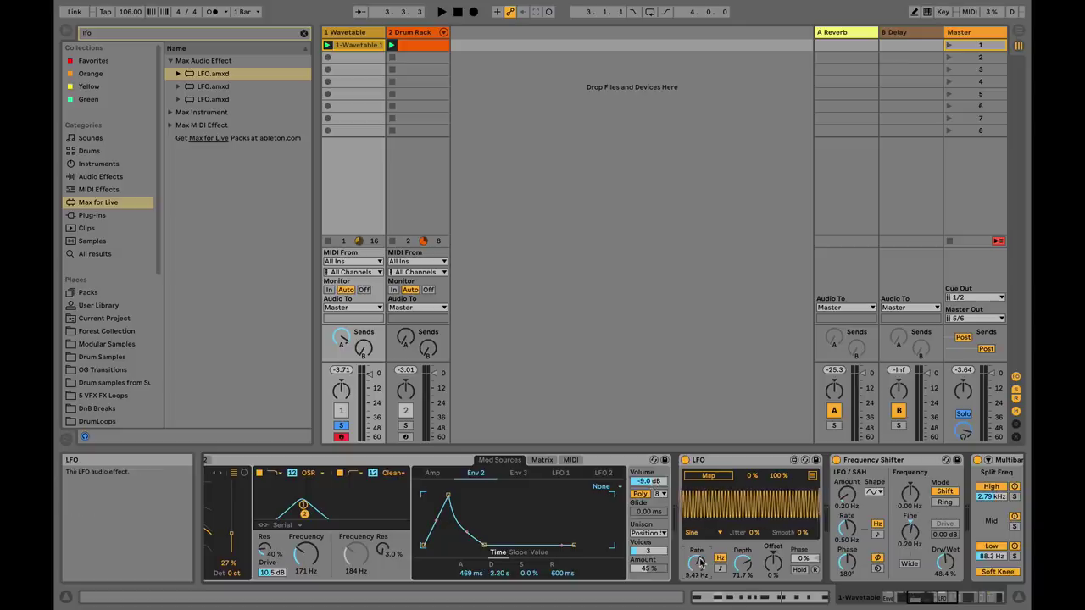
click(908, 599)
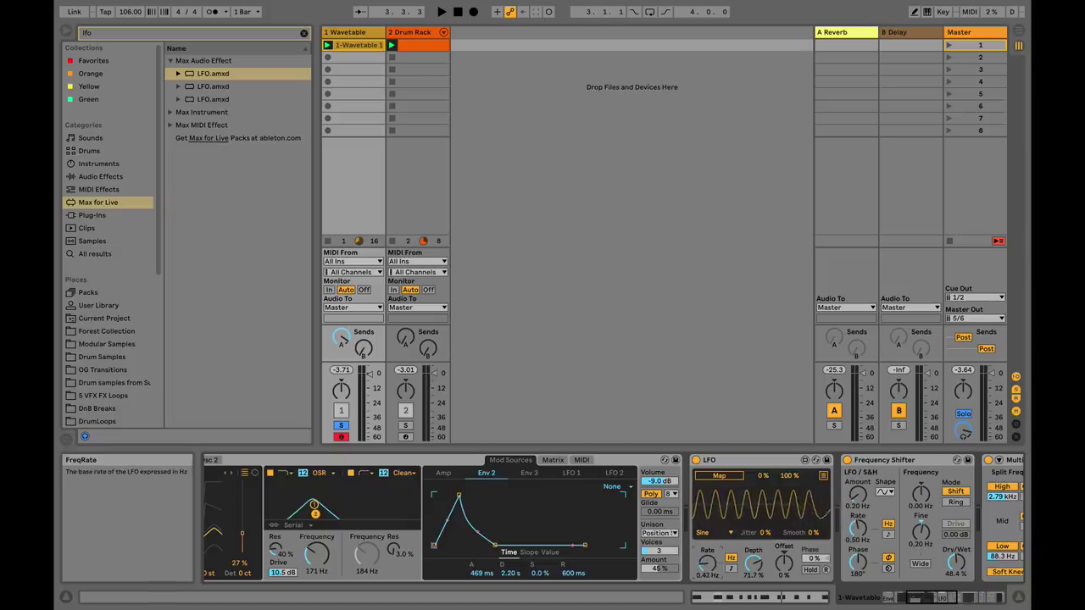
click(898, 589)
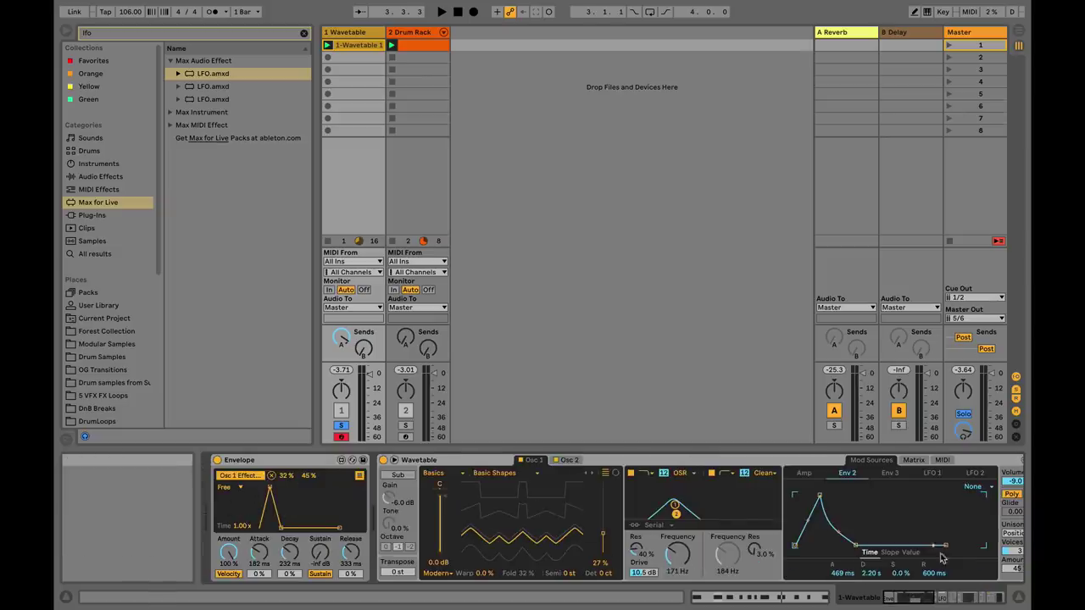
Step: Map the LFO to the Envelope's Attack and shorten the attack while the Wavetable clip plays
click(935, 601)
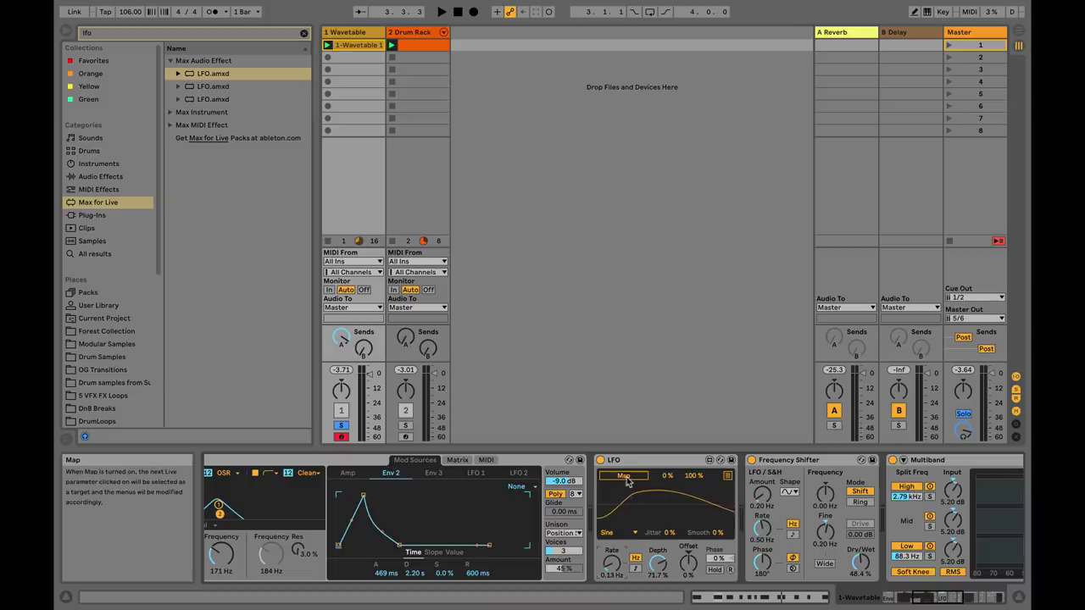
scroll(509, 542, left, 5)
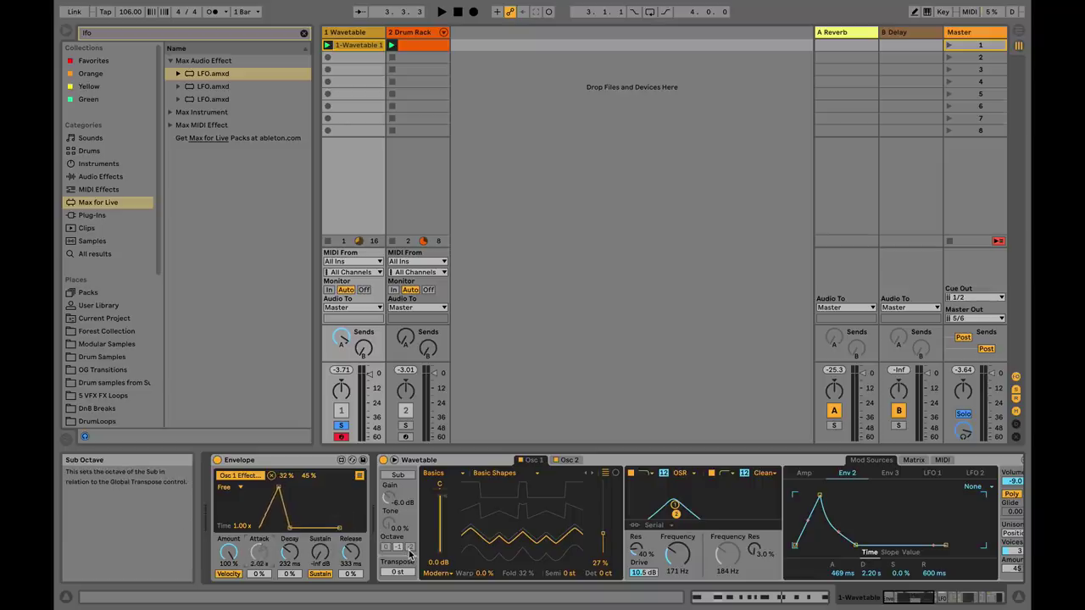
key(space)
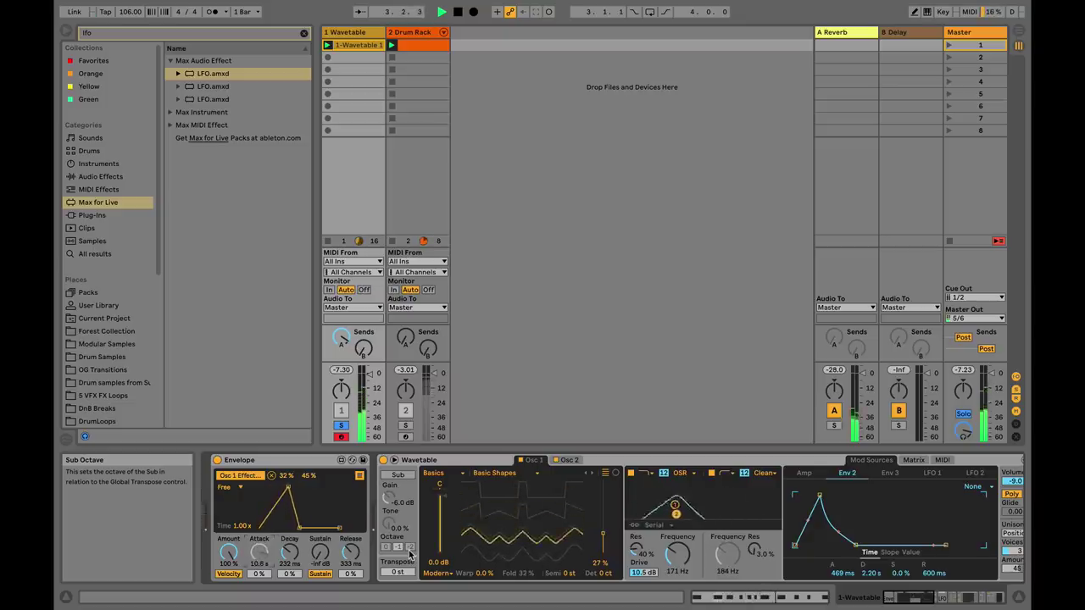
drag(288, 489, 265, 500)
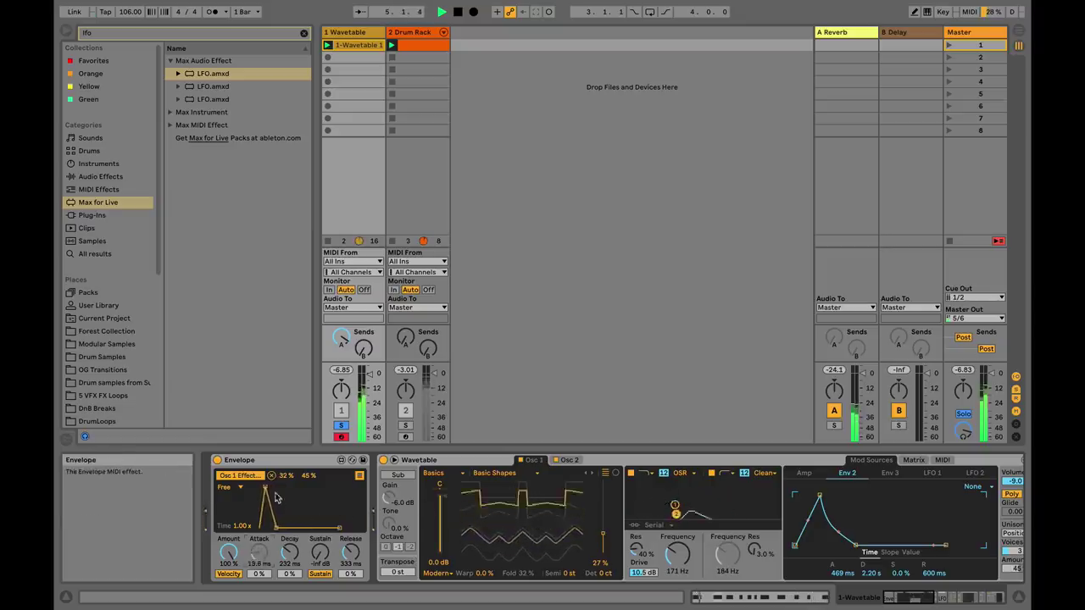
Step: In the Envelope's modulation list, set Osc 1 Effect to 22–61% and audition it
click(879, 599)
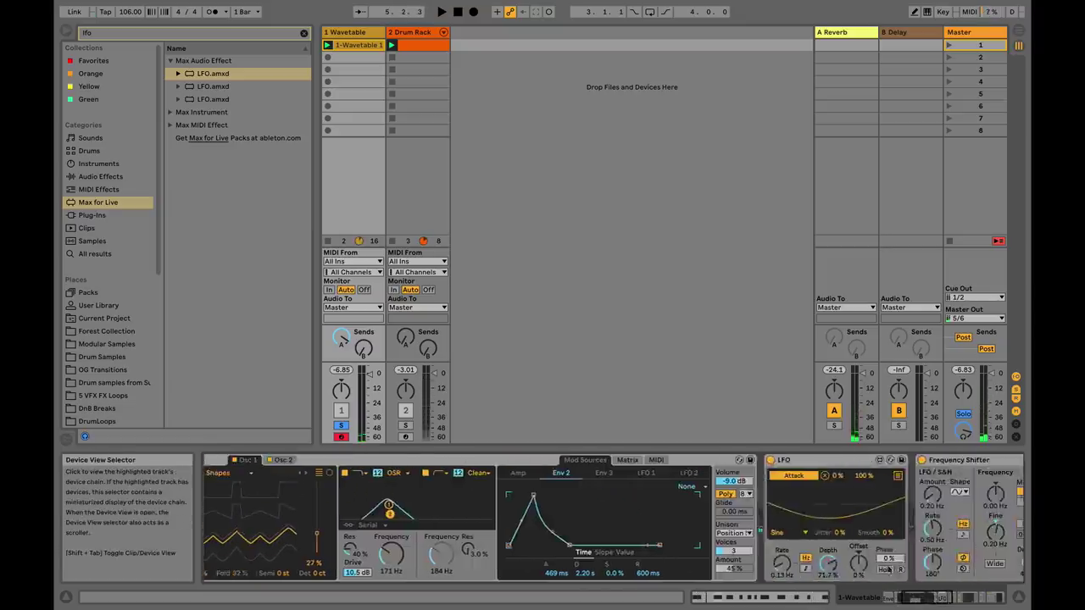
click(879, 600)
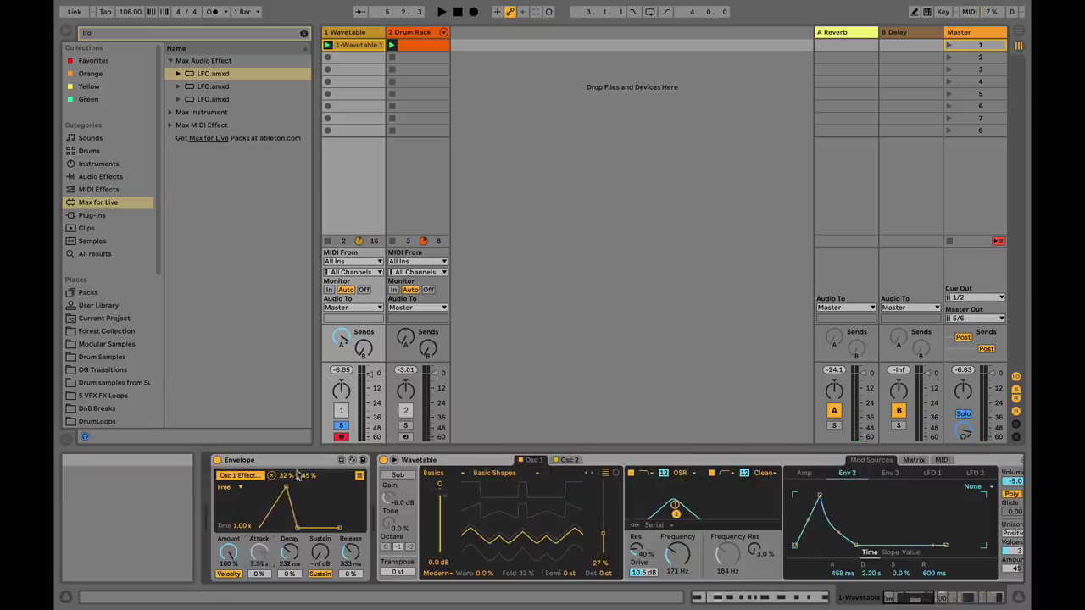
click(360, 476)
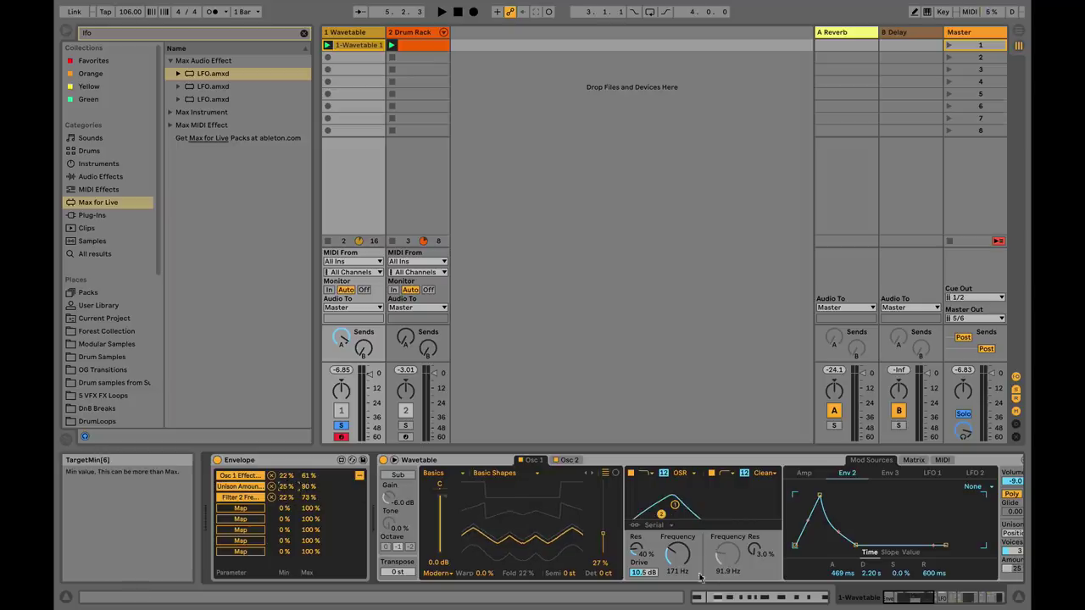
key(space)
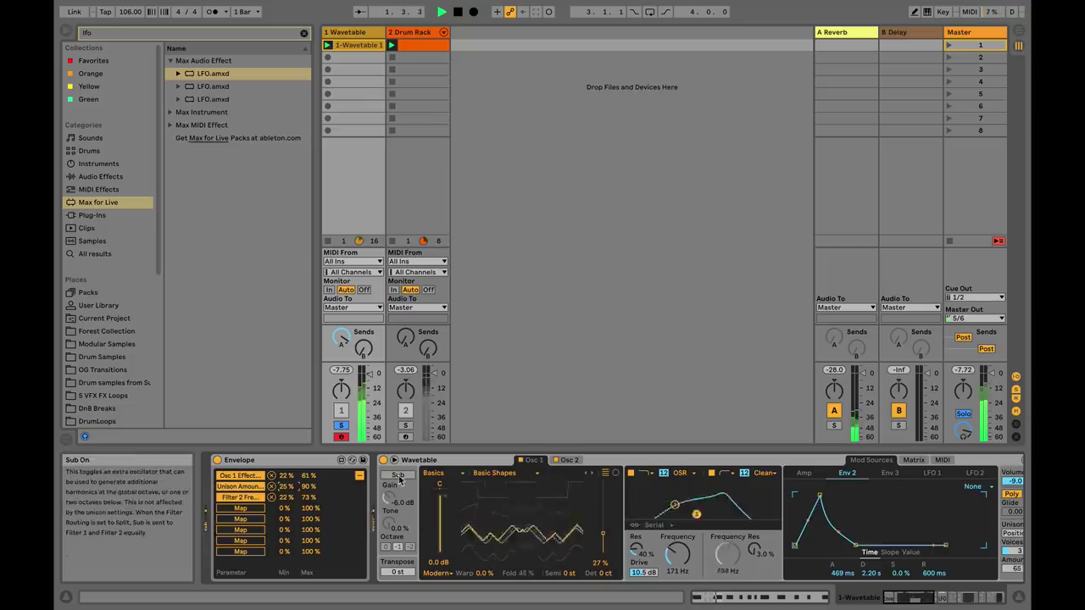
click(359, 475)
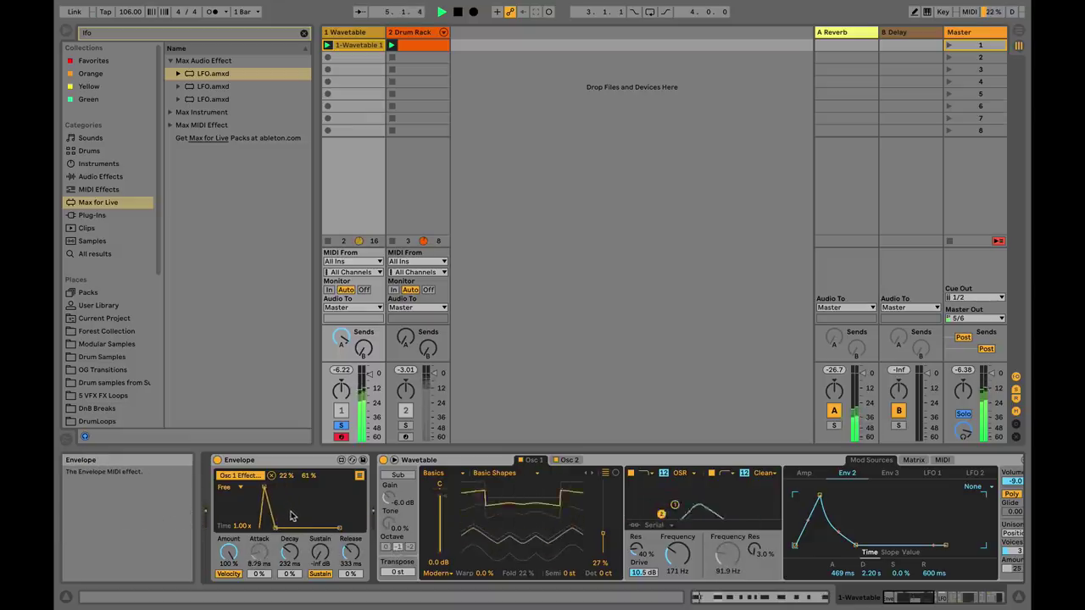
Step: Have the LFO sweep the Envelope's Attack over 0–100% at 0.13 Hz
click(910, 603)
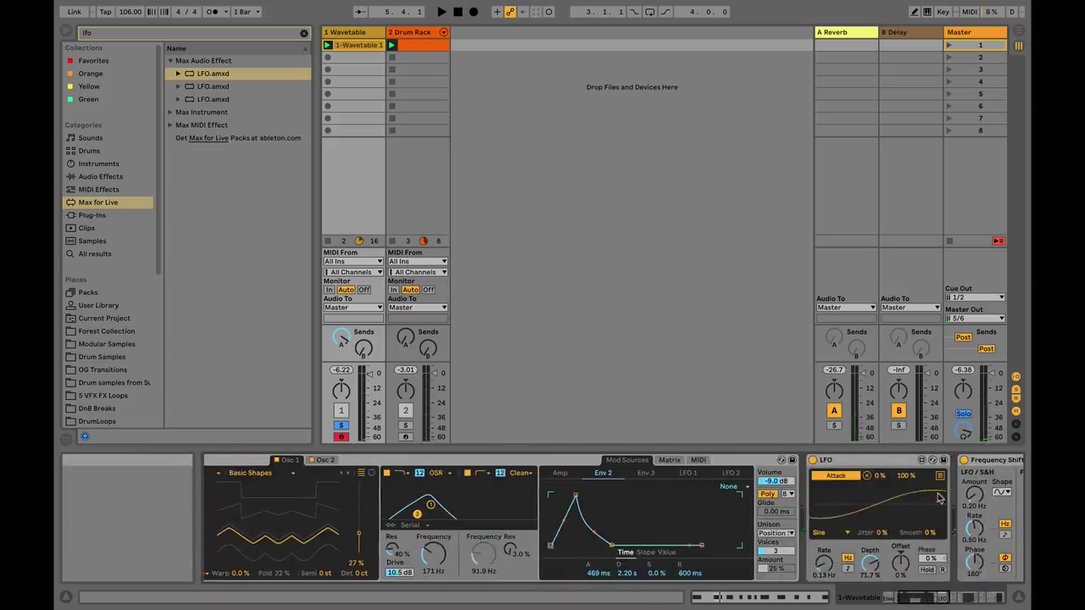
drag(922, 599, 886, 599)
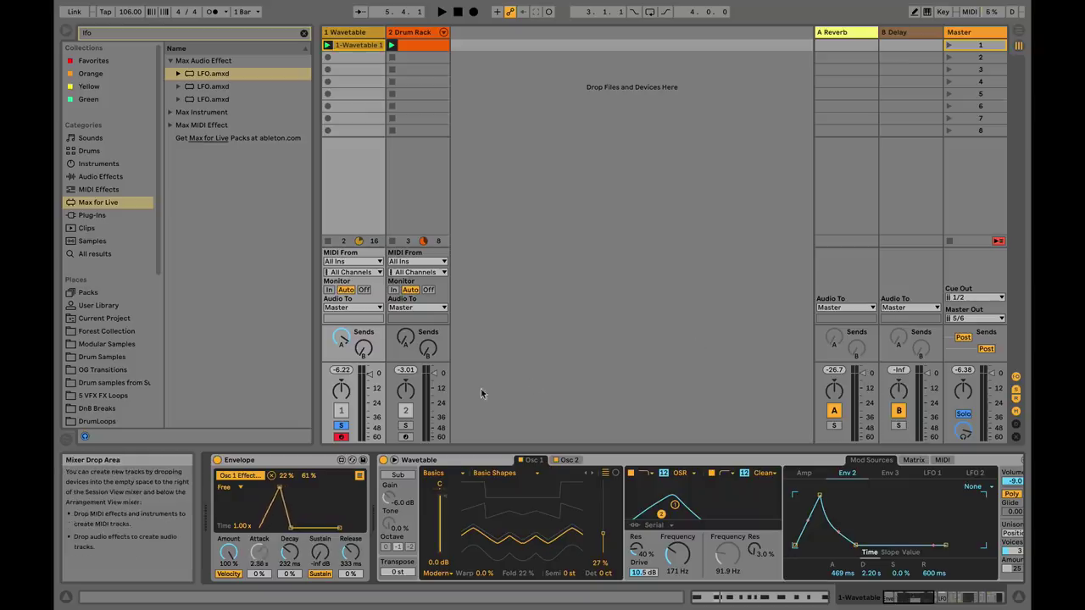
mouse_move(893, 603)
mouse_down()
mouse_move(911, 601)
mouse_move(893, 603)
mouse_up()
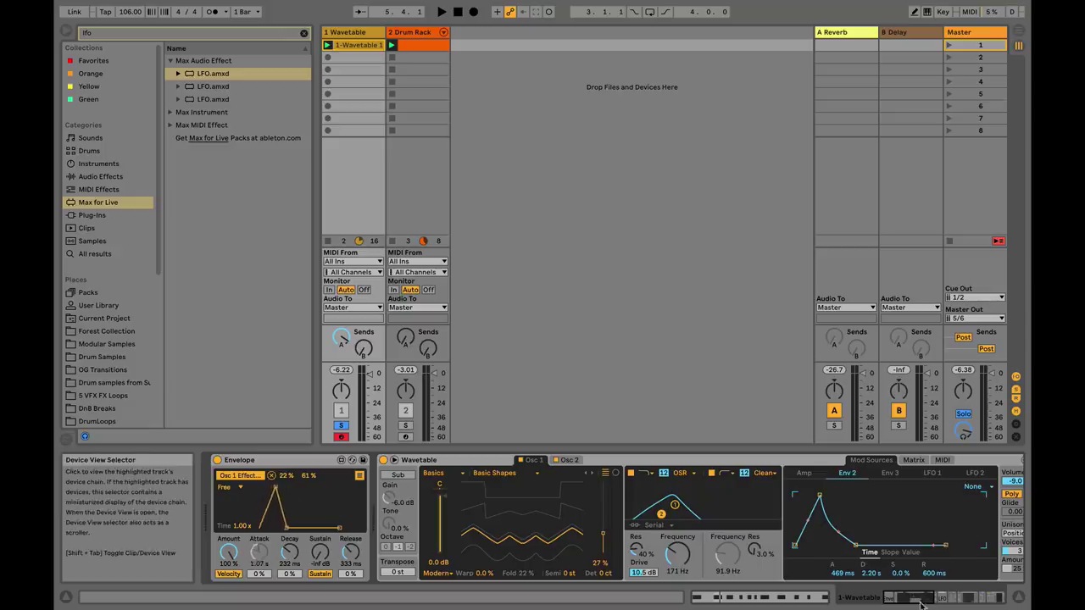
scroll(617, 542, right, 5)
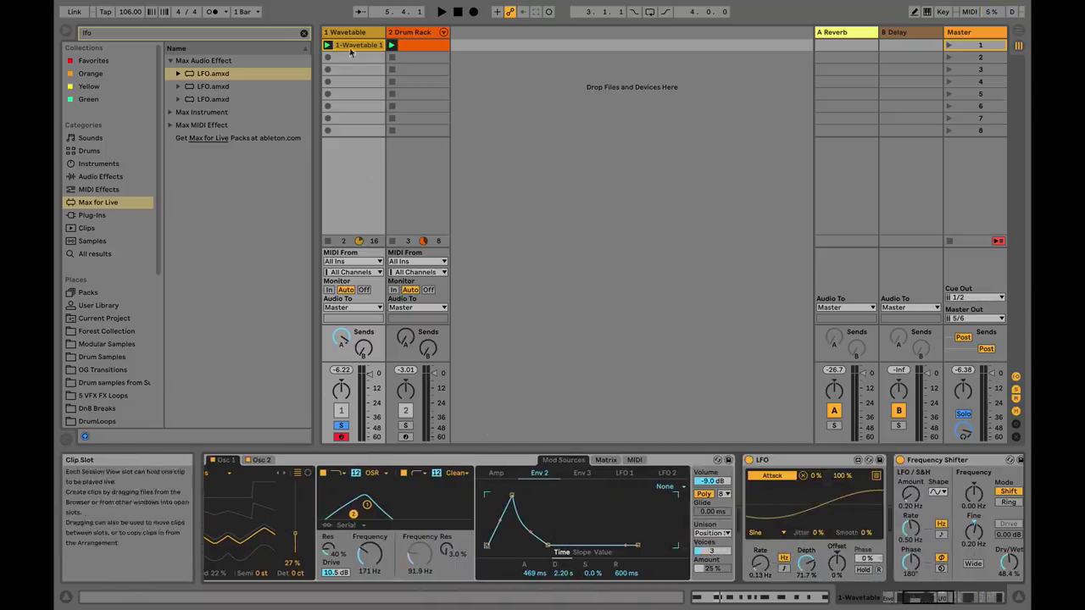
Step: Solo the Drum Rack track instead of Wavetable, play it, and check its drum clip
click(341, 425)
click(405, 425)
key(space)
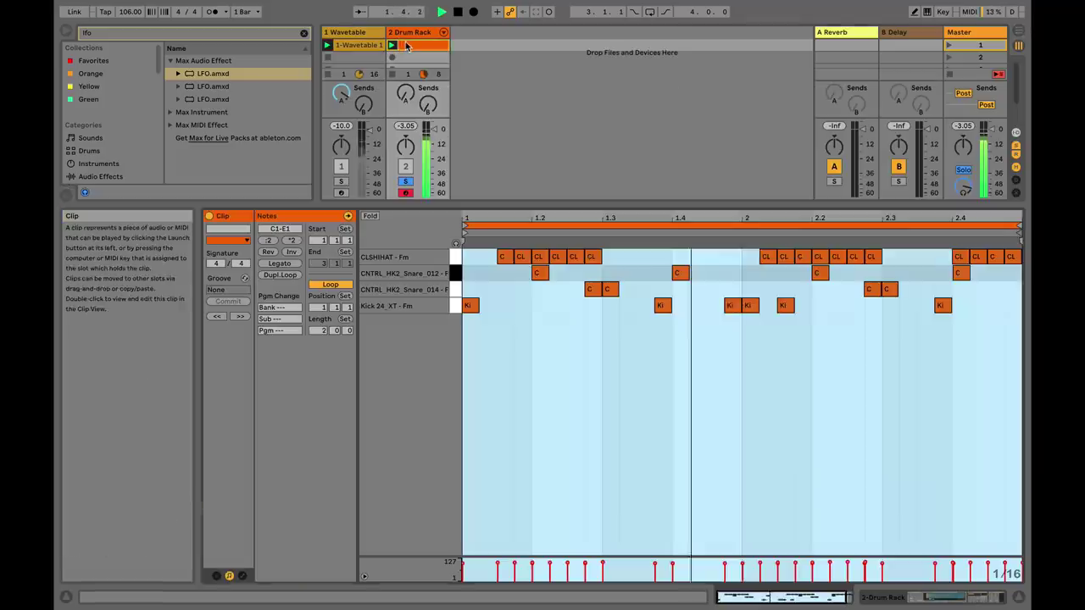
drag(407, 448, 419, 205)
key(shift+Tab)
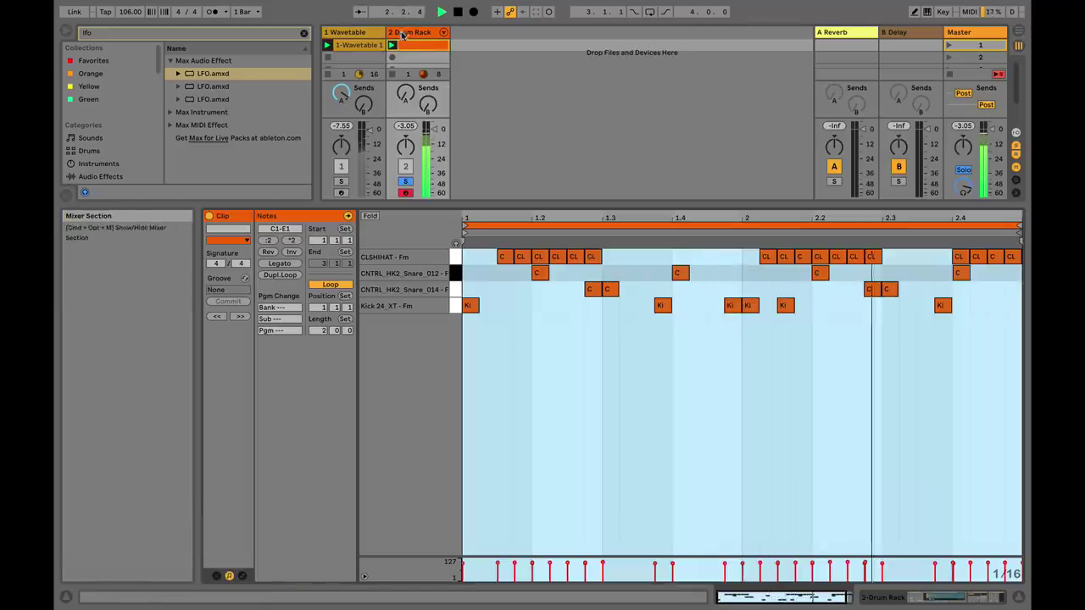
key(shift+Tab)
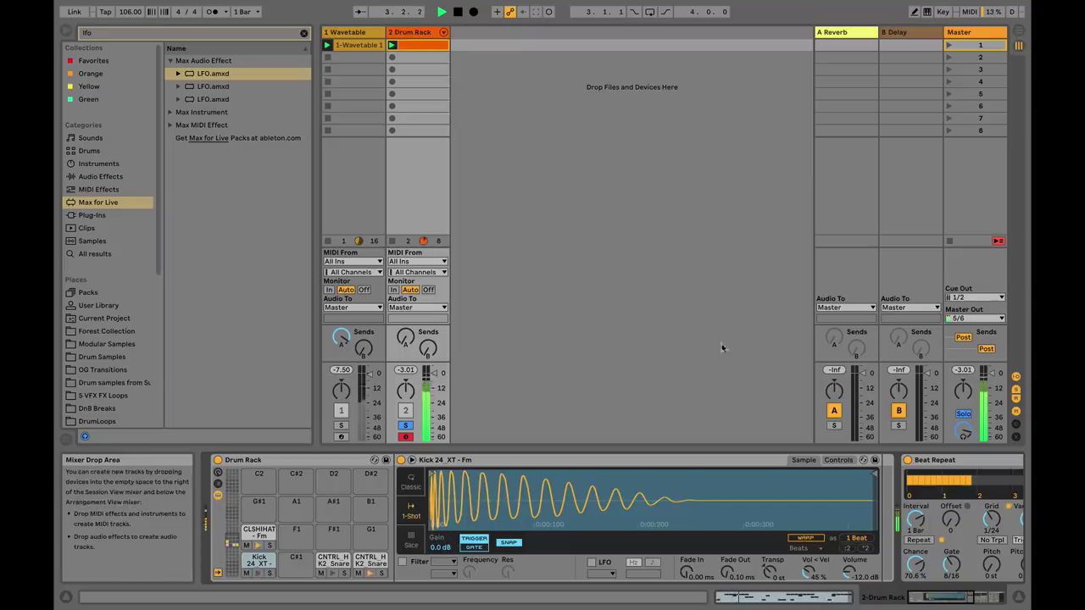
Step: Insert an LFO device into the drum chain just before Beat Repeat
click(955, 596)
click(939, 596)
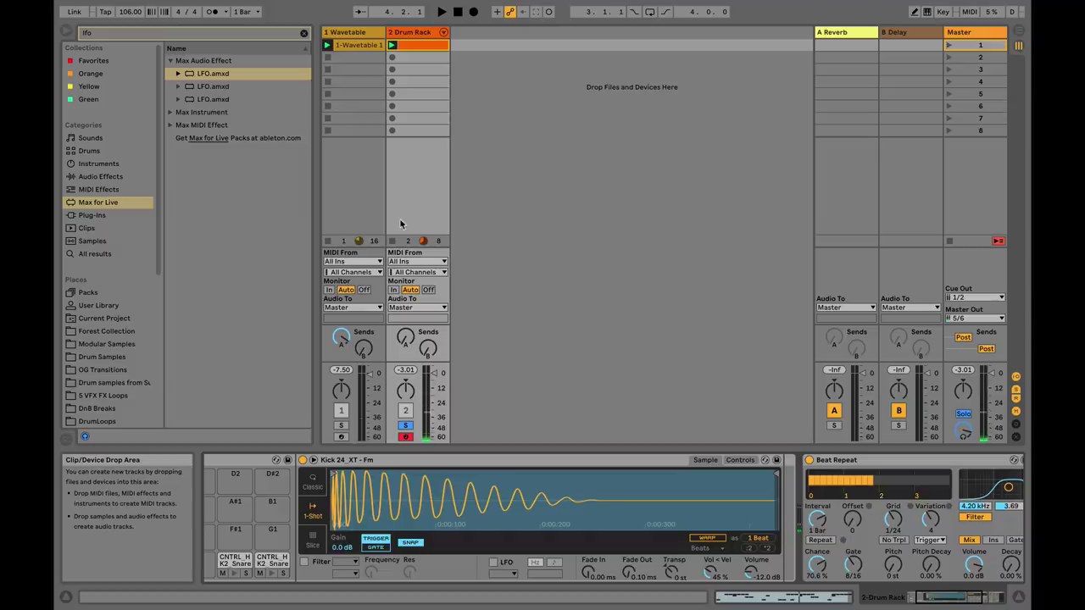
click(956, 595)
click(903, 600)
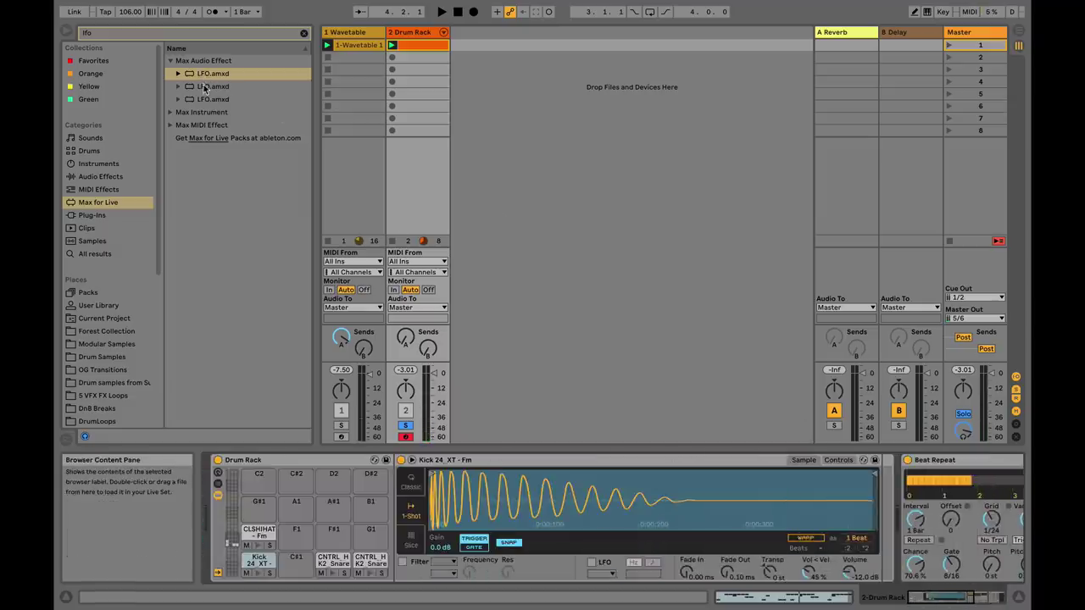
drag(204, 74, 934, 541)
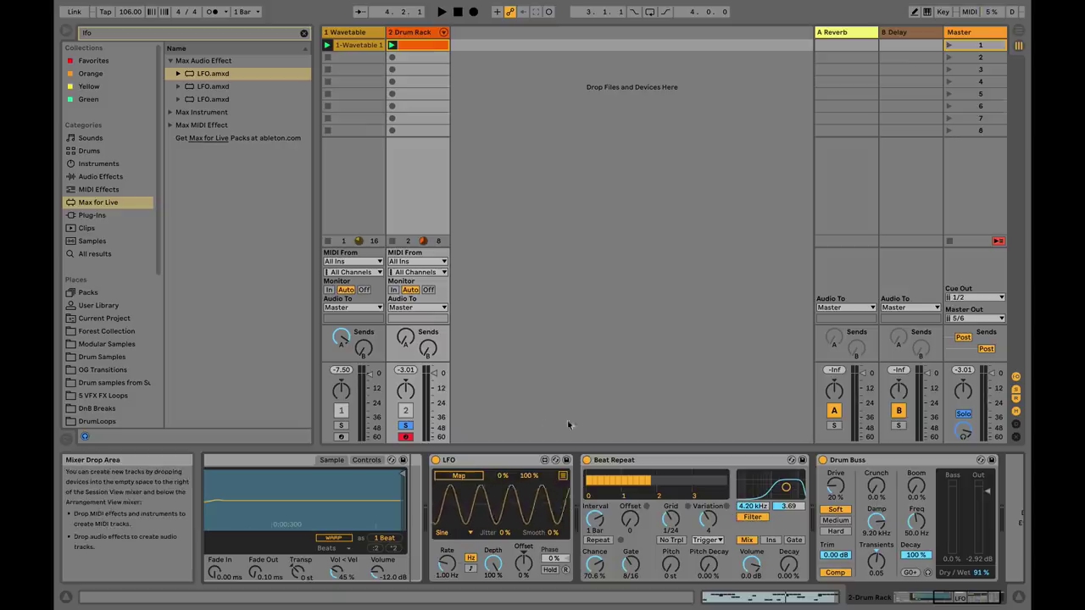
Step: Map the drum LFO to Beat Repeat's Offset and slow it to 0.18 Hz
key(space)
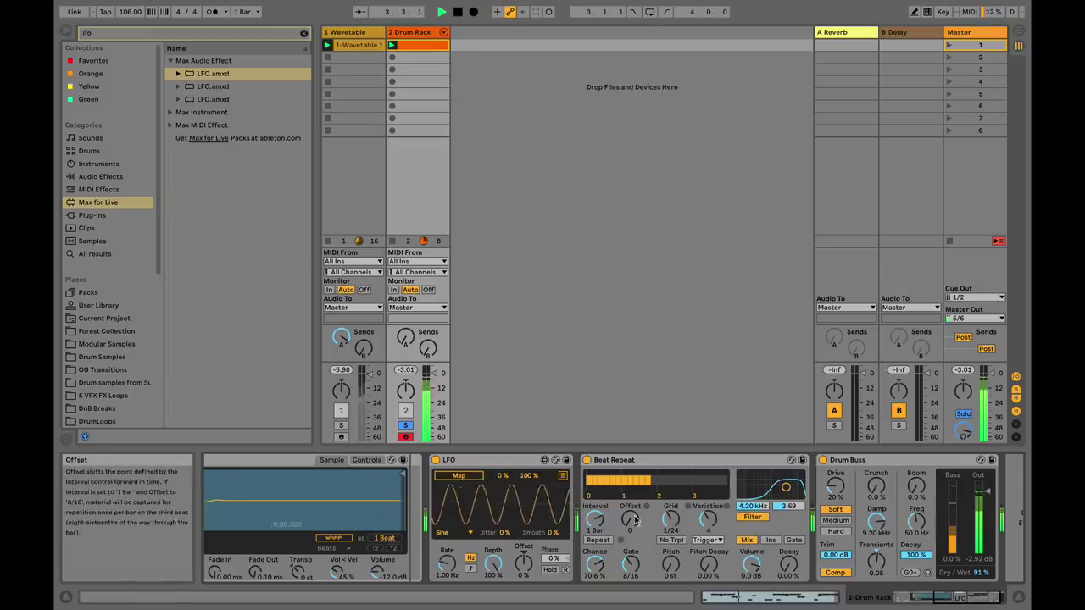
key(space)
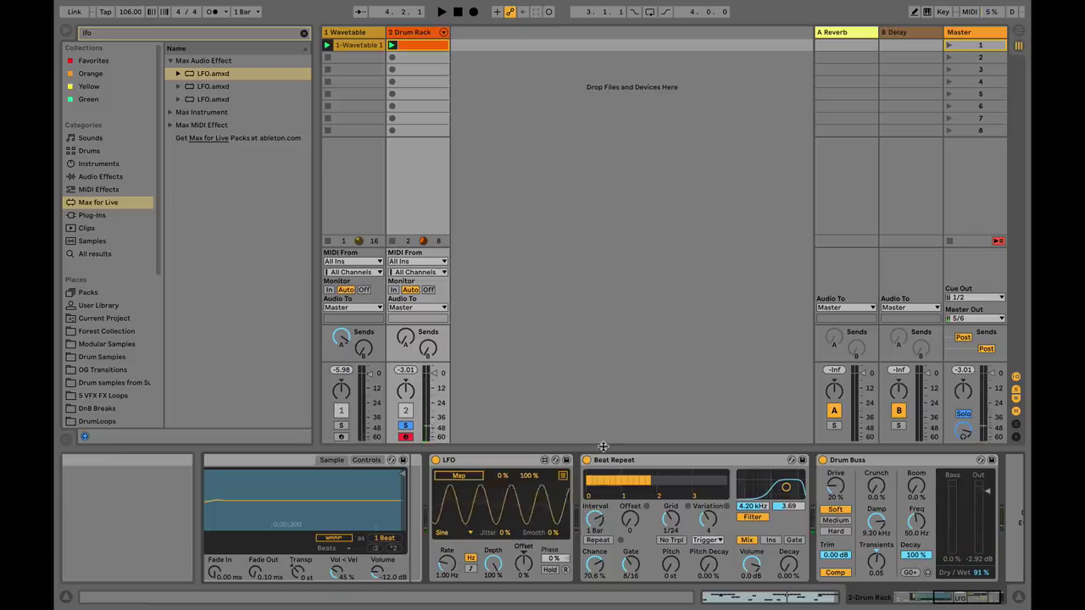
click(473, 477)
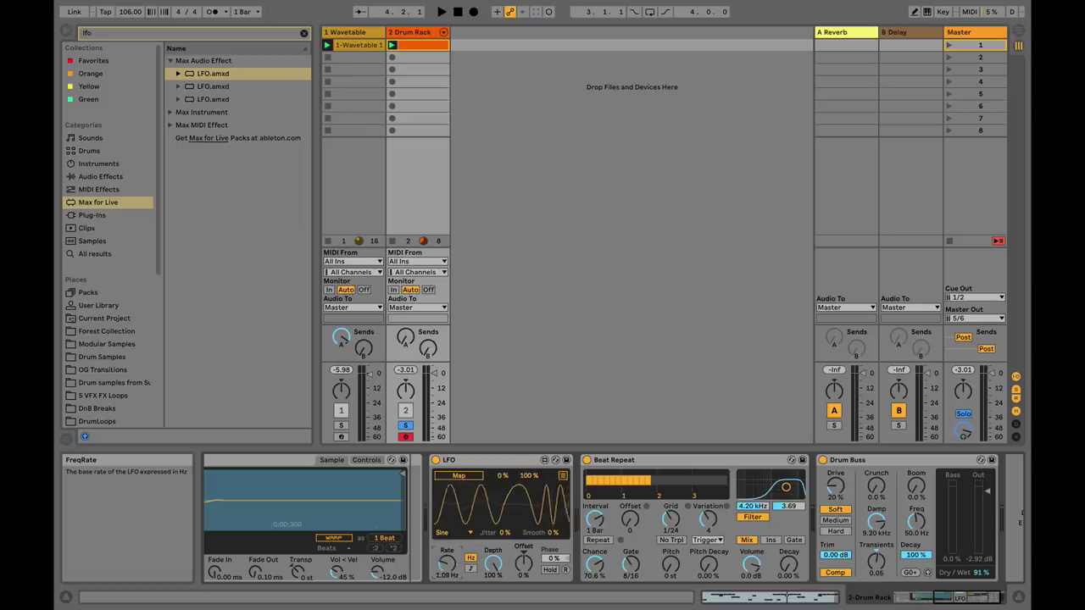
click(461, 477)
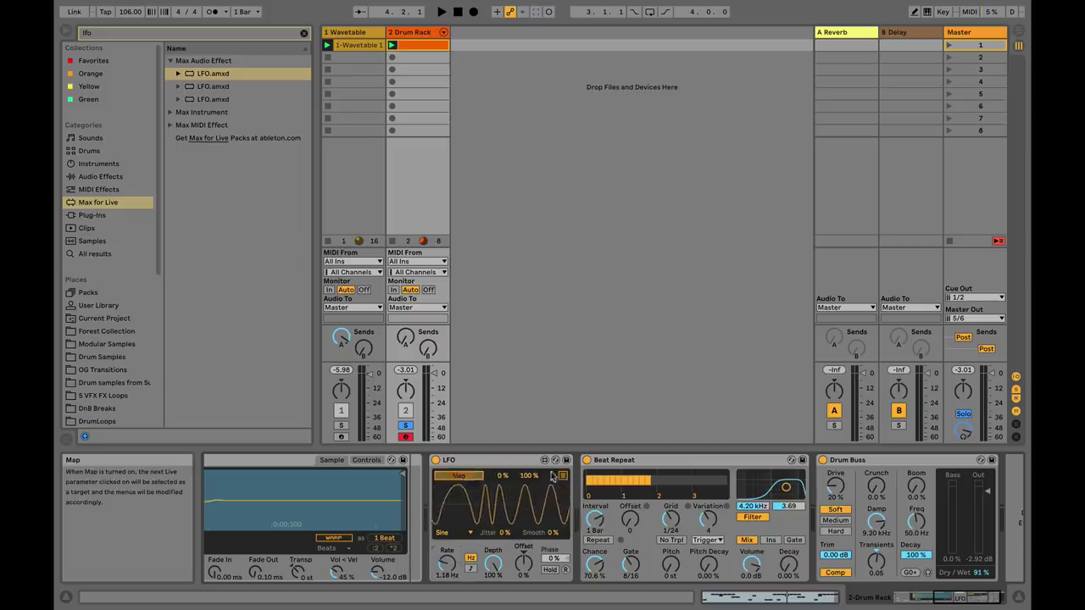
click(628, 520)
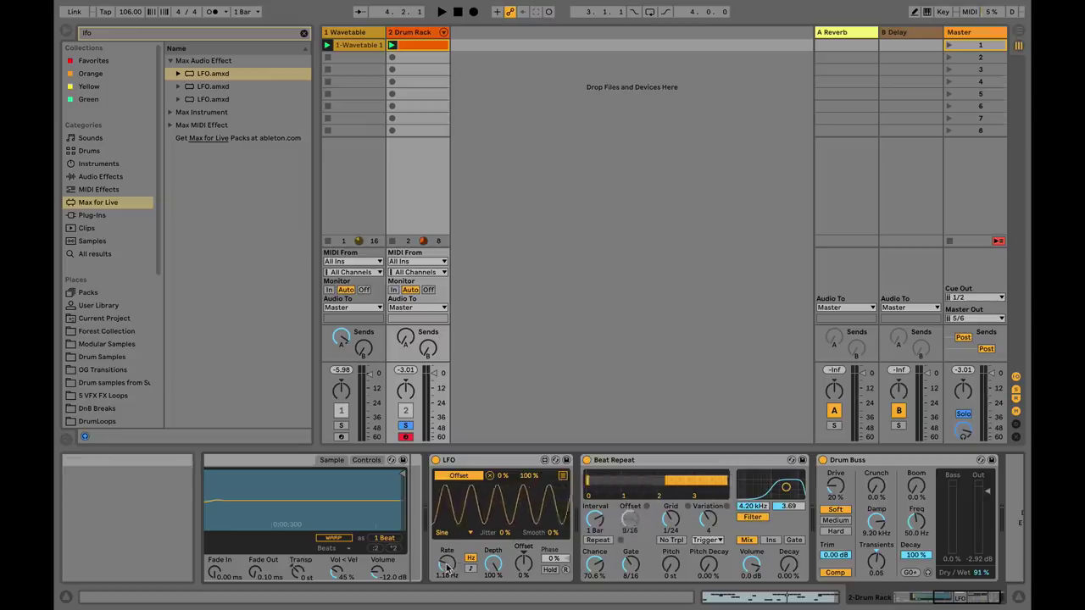
drag(446, 563, 447, 585)
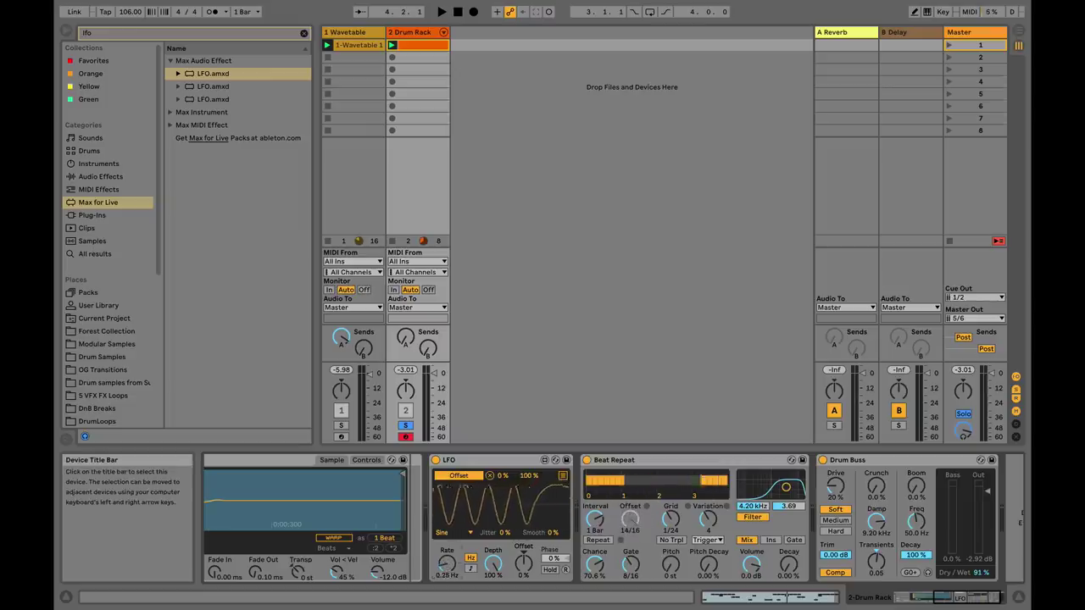
Step: Switch Beat Repeat to Insert mode, raise Chance to 100%, and play
click(770, 539)
key(space)
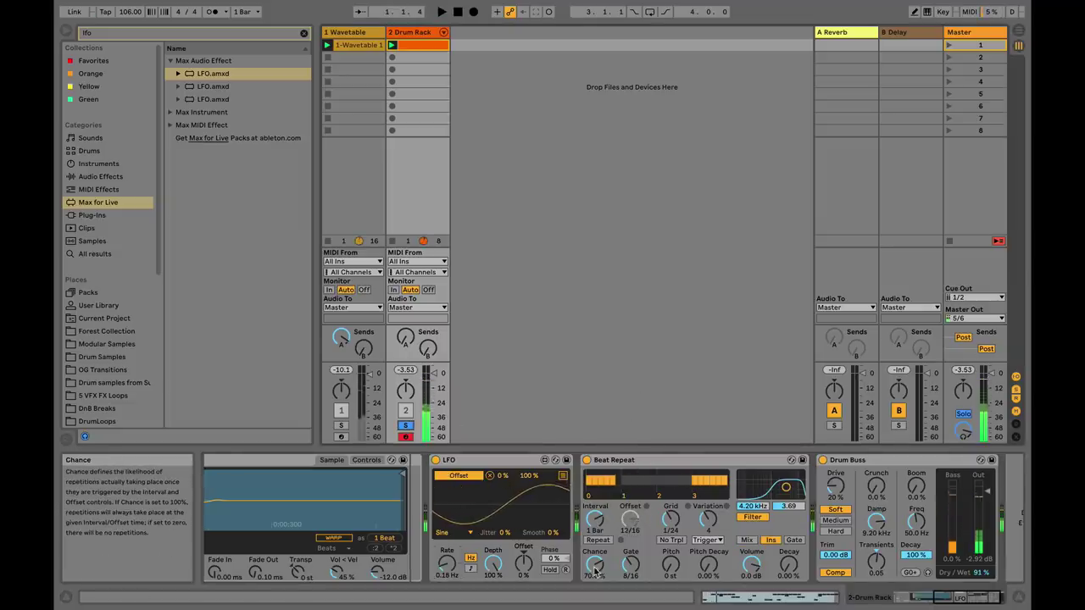
drag(596, 573, 596, 547)
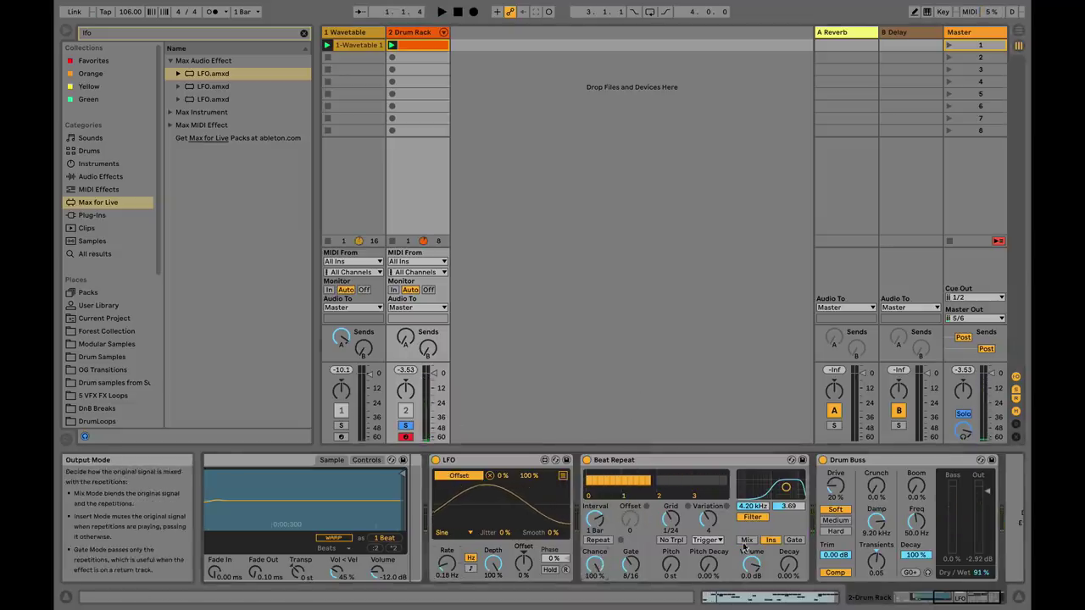
key(space)
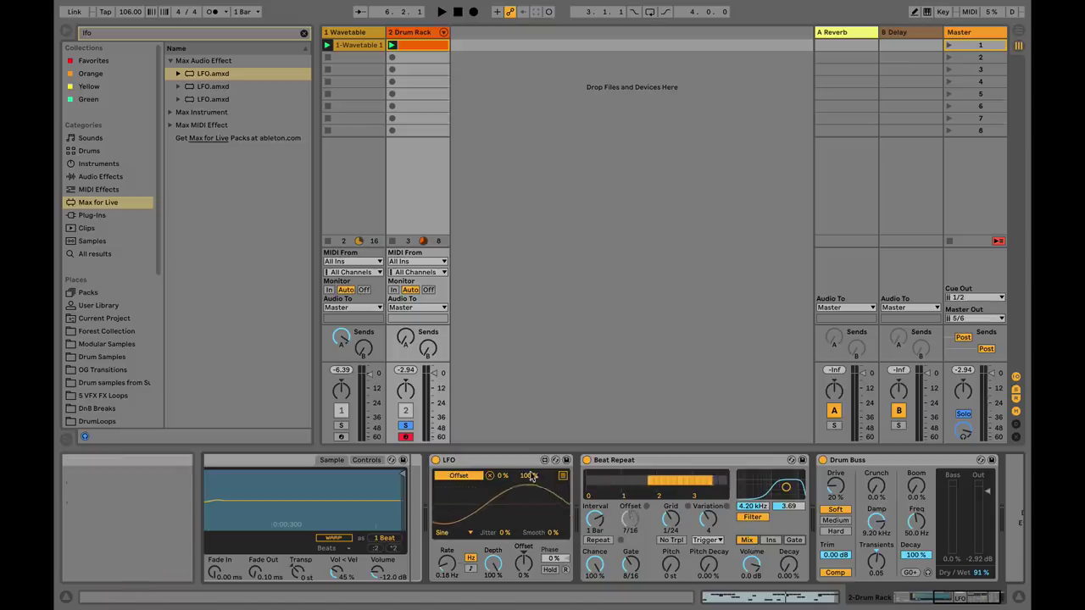
Step: Add Beat Repeat's Mix Type as a second LFO target, try Gate mode, and play
click(562, 478)
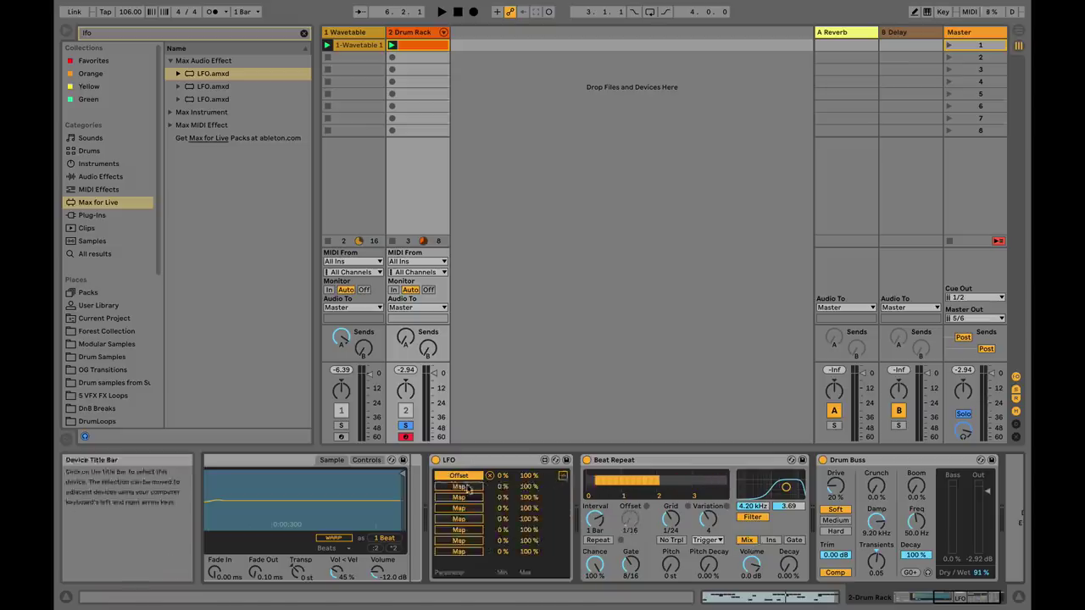
click(760, 543)
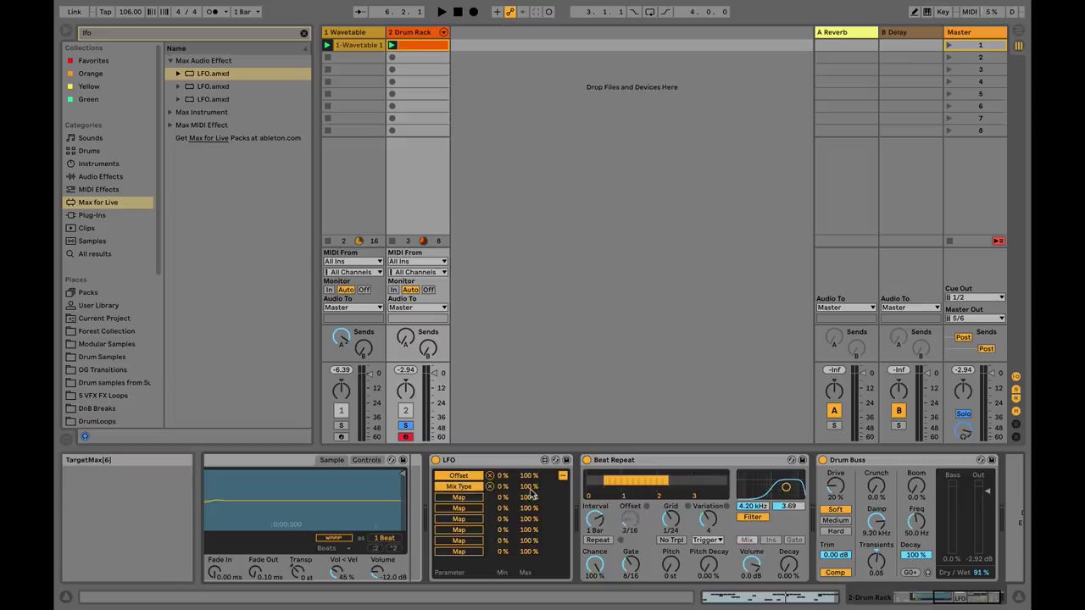
click(767, 543)
click(794, 542)
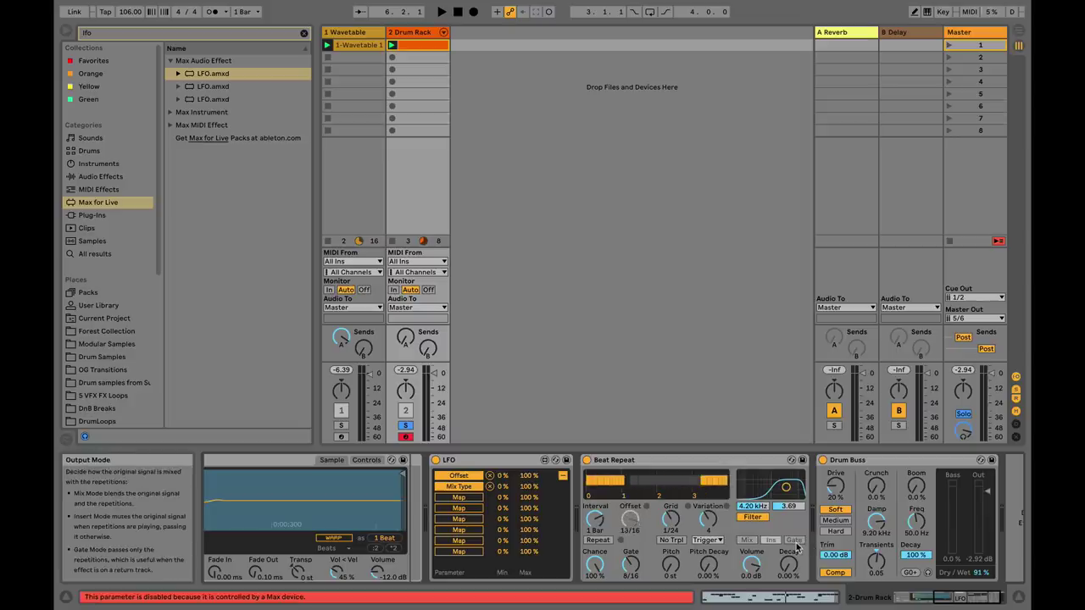
click(562, 476)
key(space)
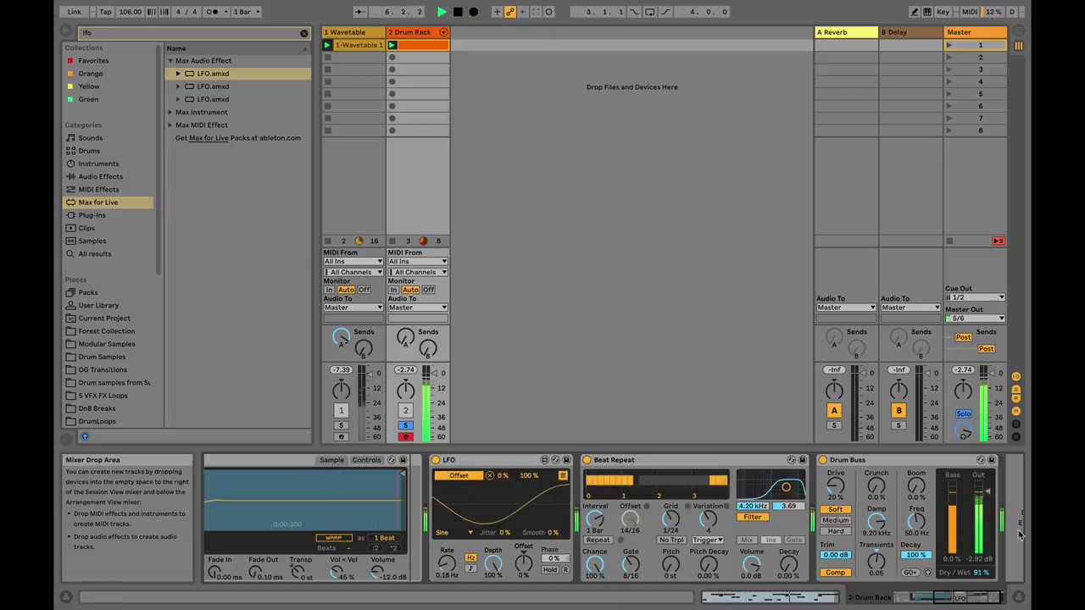
Step: Map LFO slot 3 to Beat Repeat's Filter Freq ranging 80% to 50%, then play
click(956, 602)
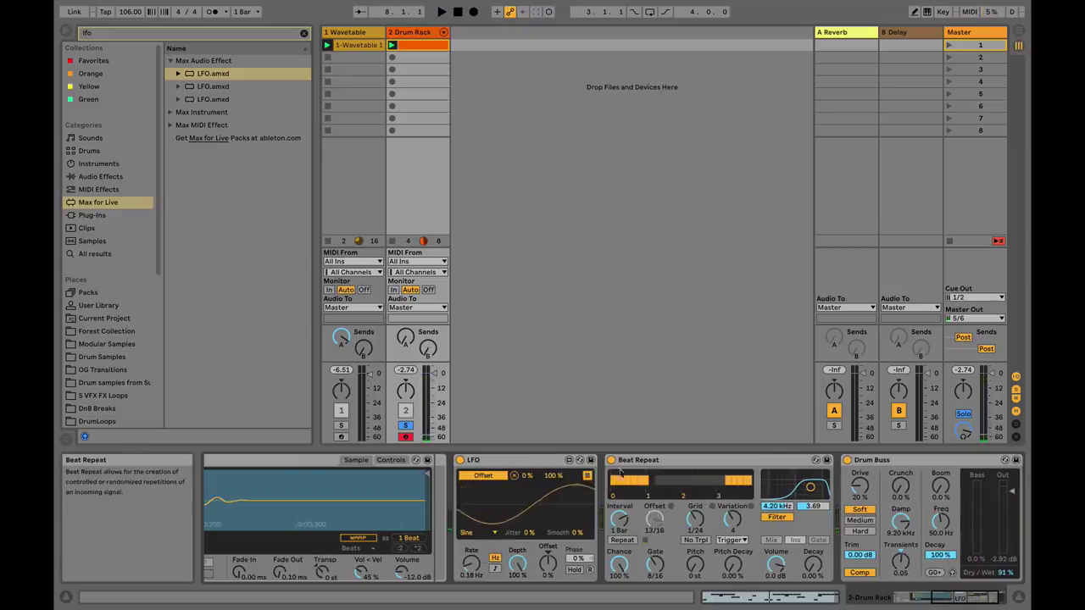
click(587, 477)
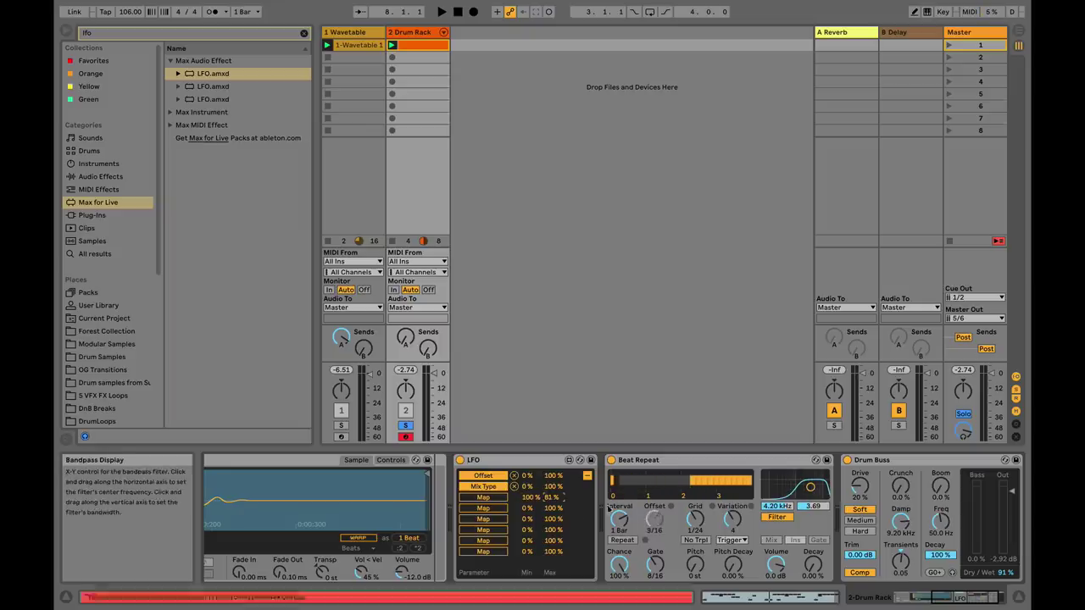
click(782, 507)
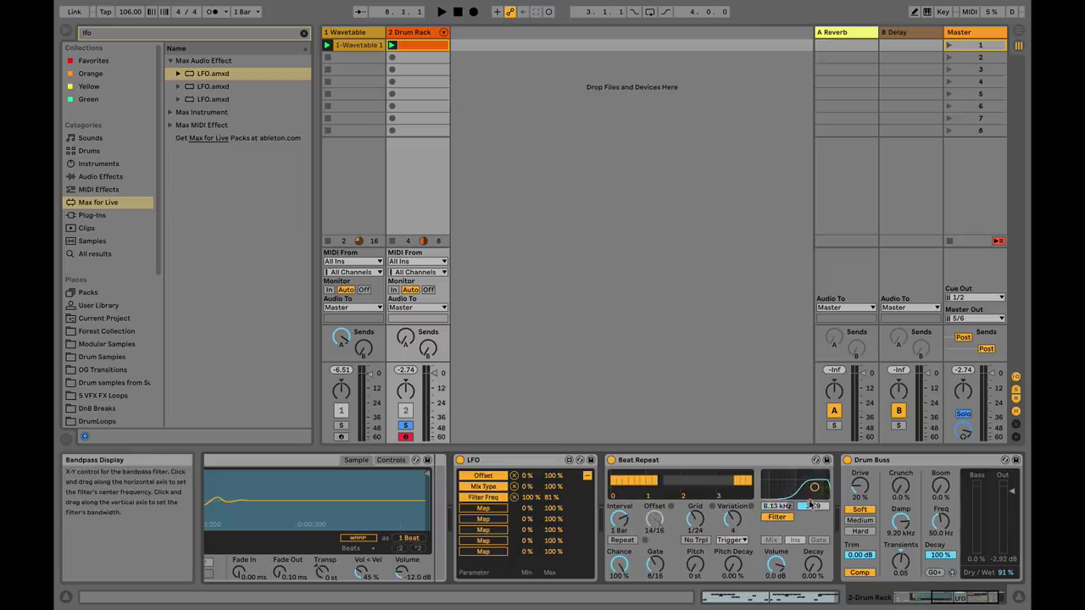
drag(551, 497, 550, 500)
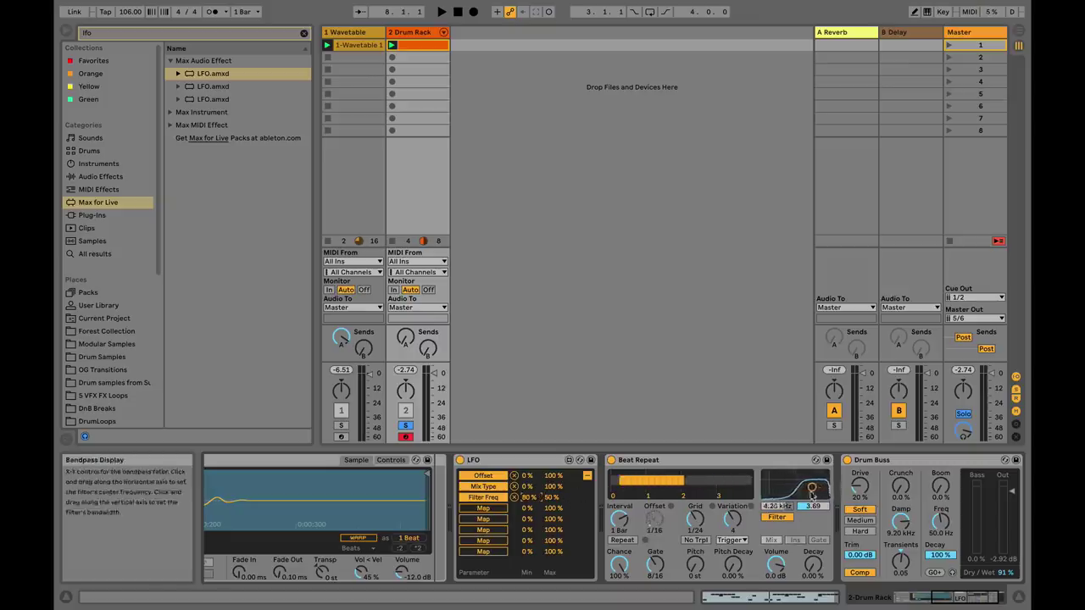
key(space)
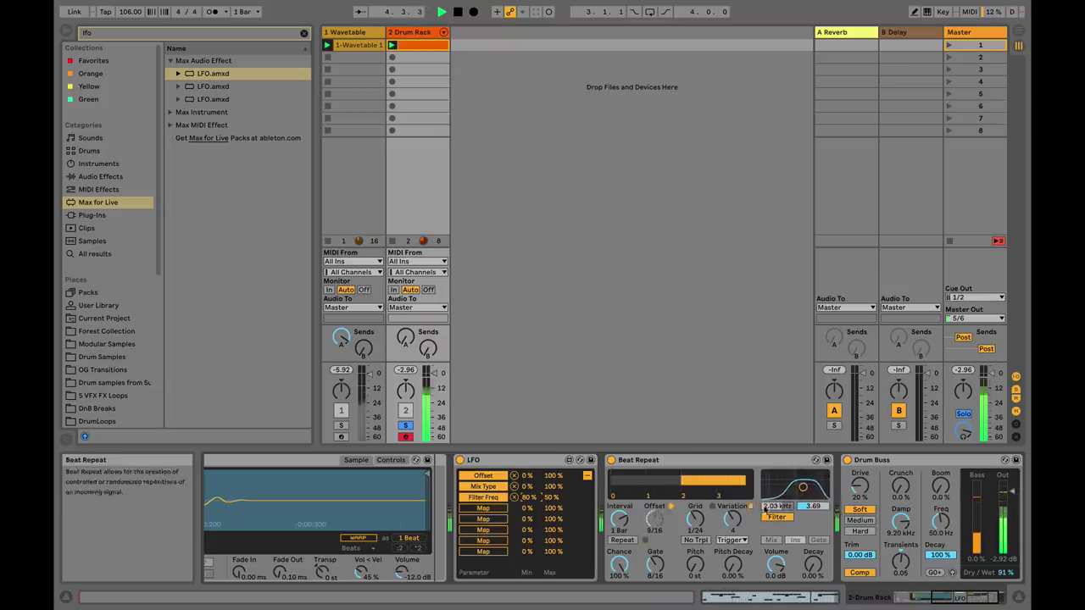
Step: Map Beat Repeat Decay (max 59%), Pitch (13–53%) and Pitch Decay to LFO slots 4–6, then play
click(812, 570)
click(814, 568)
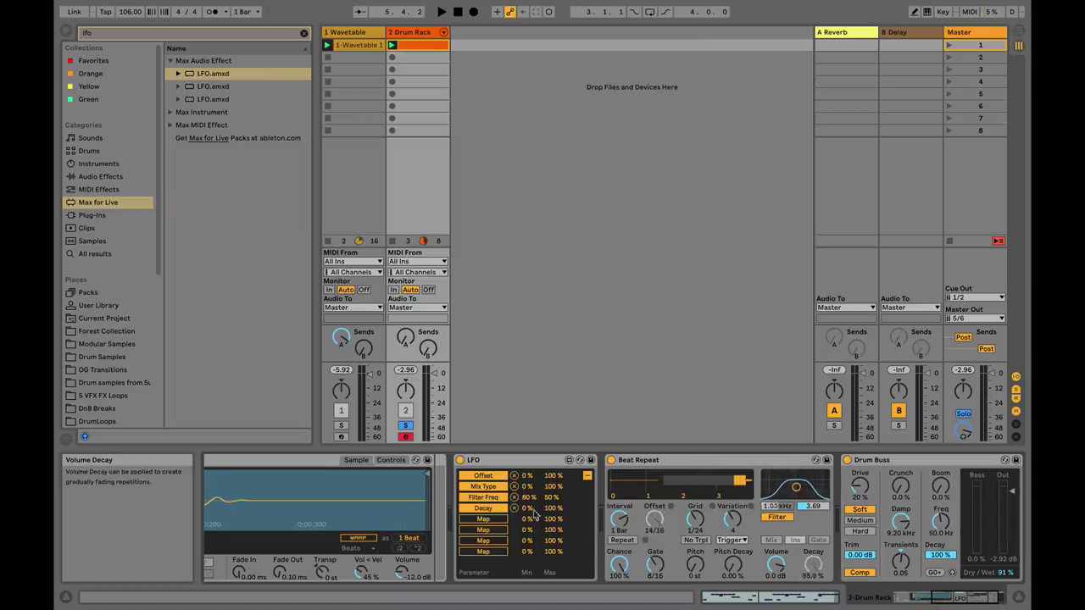
drag(552, 508, 553, 543)
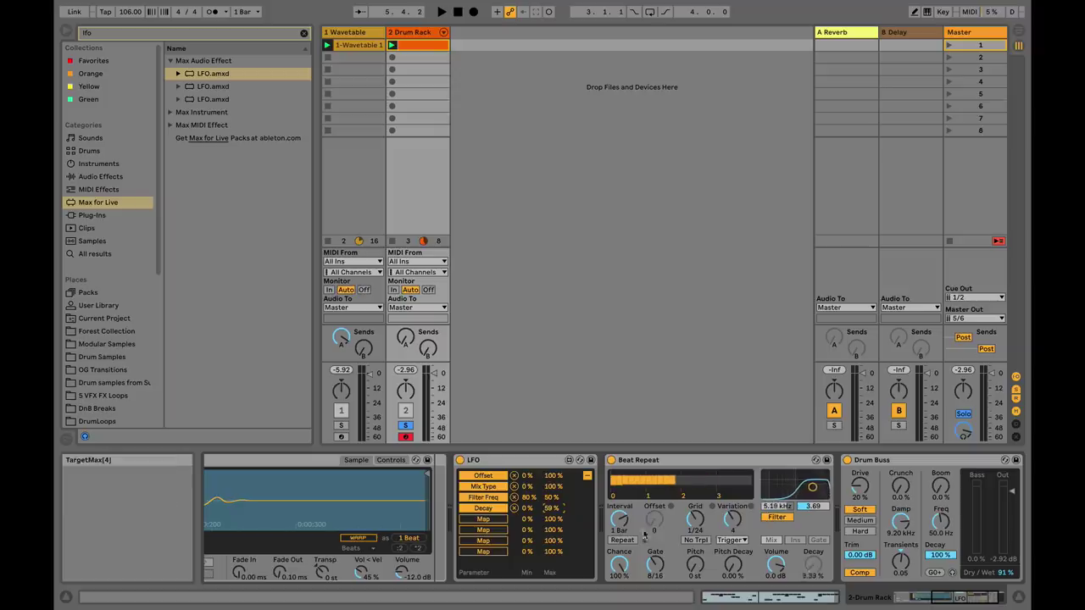
click(483, 519)
click(693, 565)
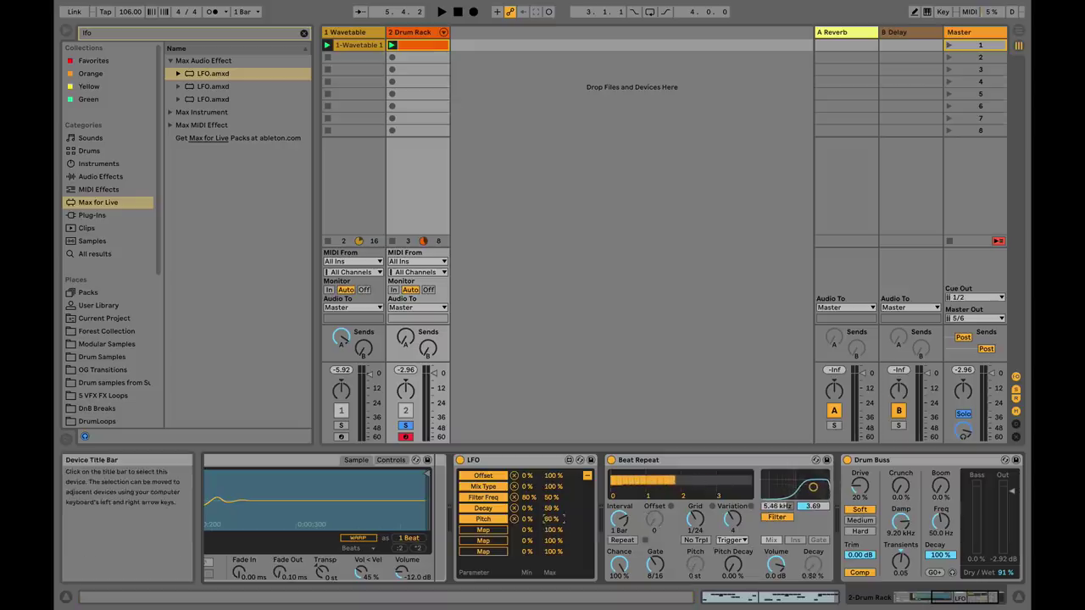
drag(543, 518, 542, 527)
click(483, 529)
click(734, 565)
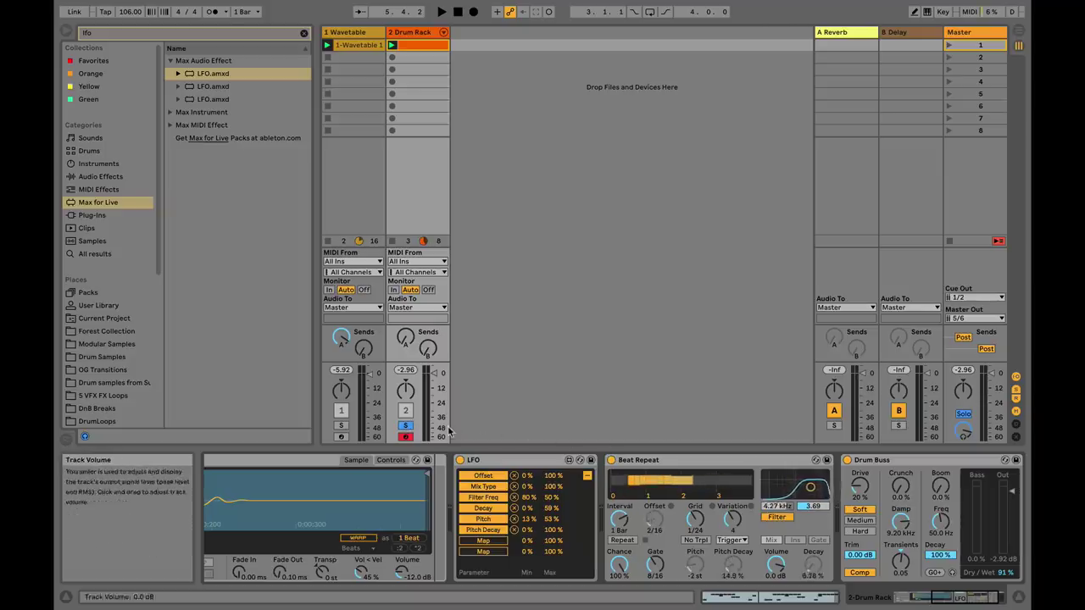
key(space)
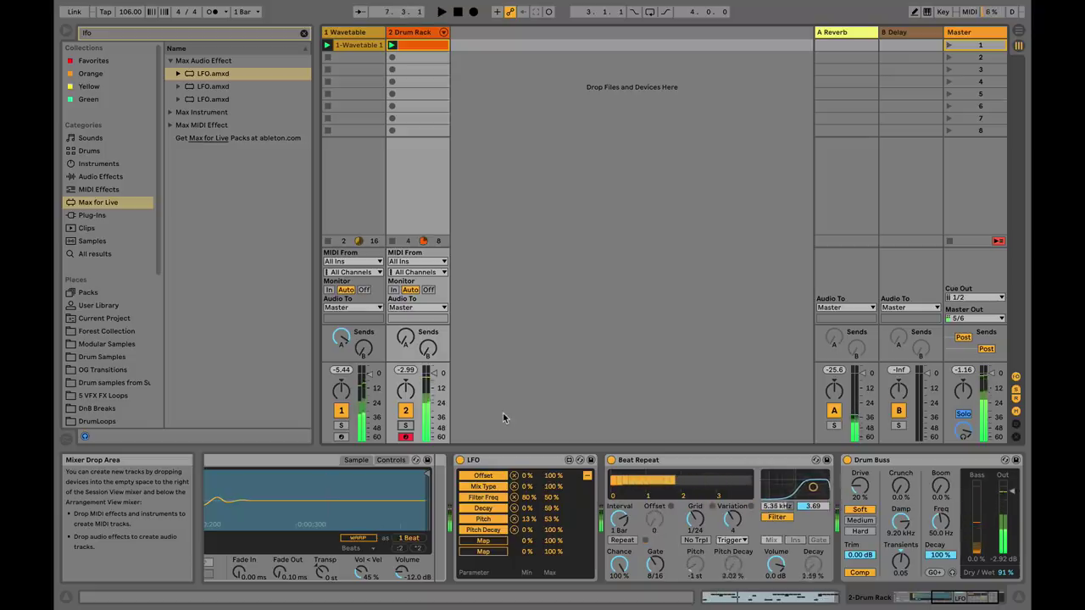
click(907, 598)
key(space)
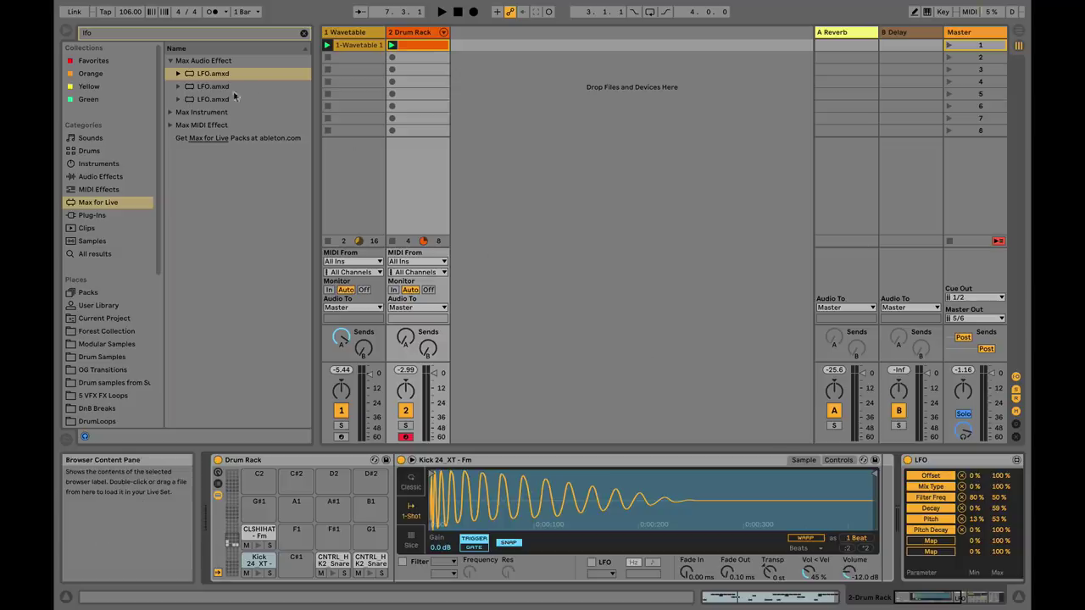
drag(190, 74, 897, 511)
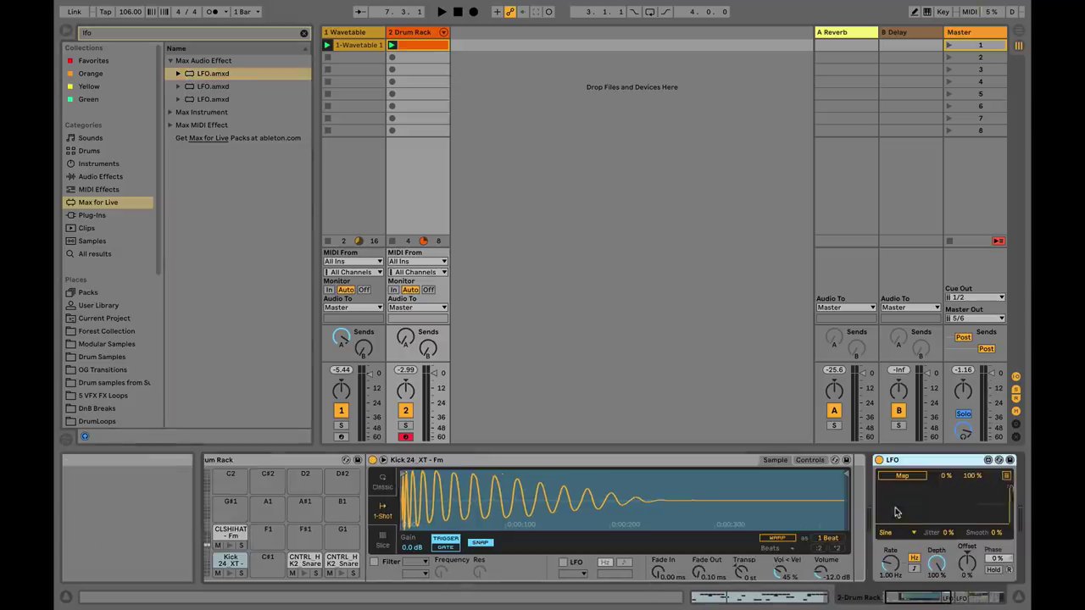
click(973, 603)
click(938, 602)
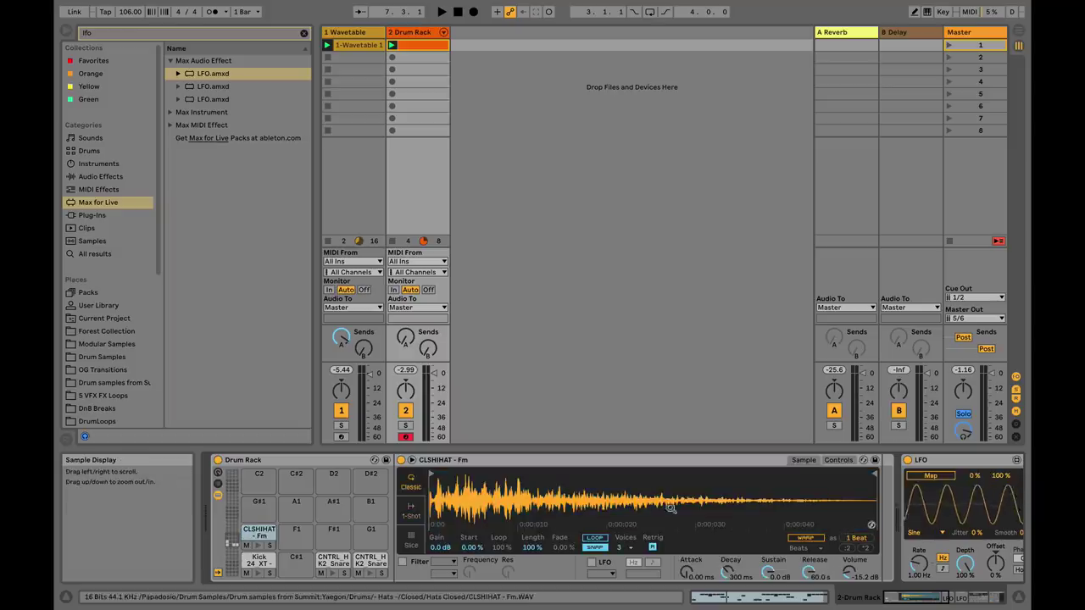
Step: Shorten the closed hi-hat Simpler's release and amp decay, previewing the sample
drag(814, 570, 814, 593)
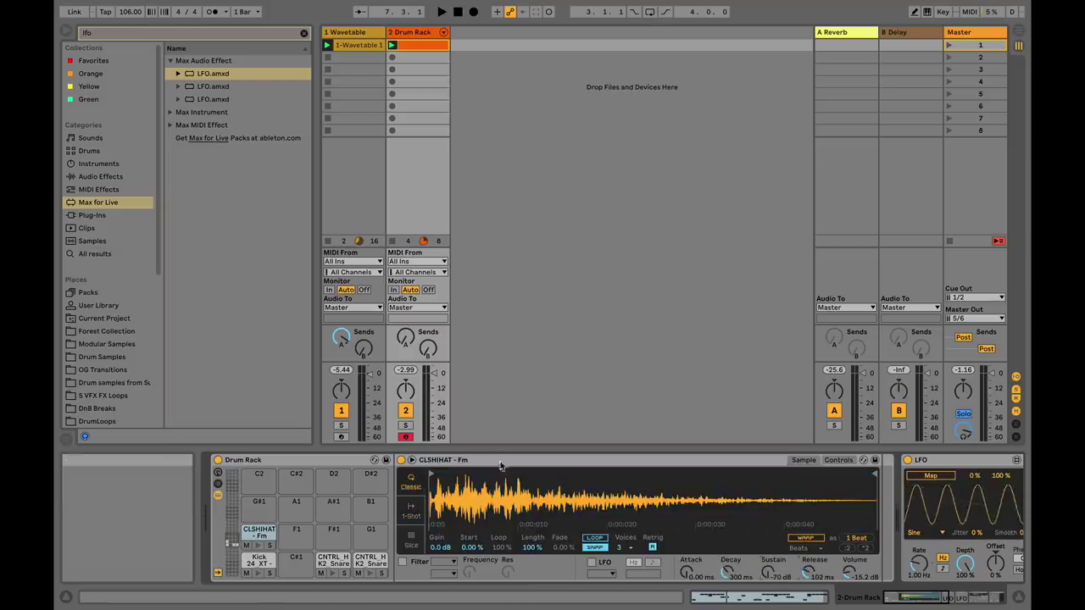
click(258, 547)
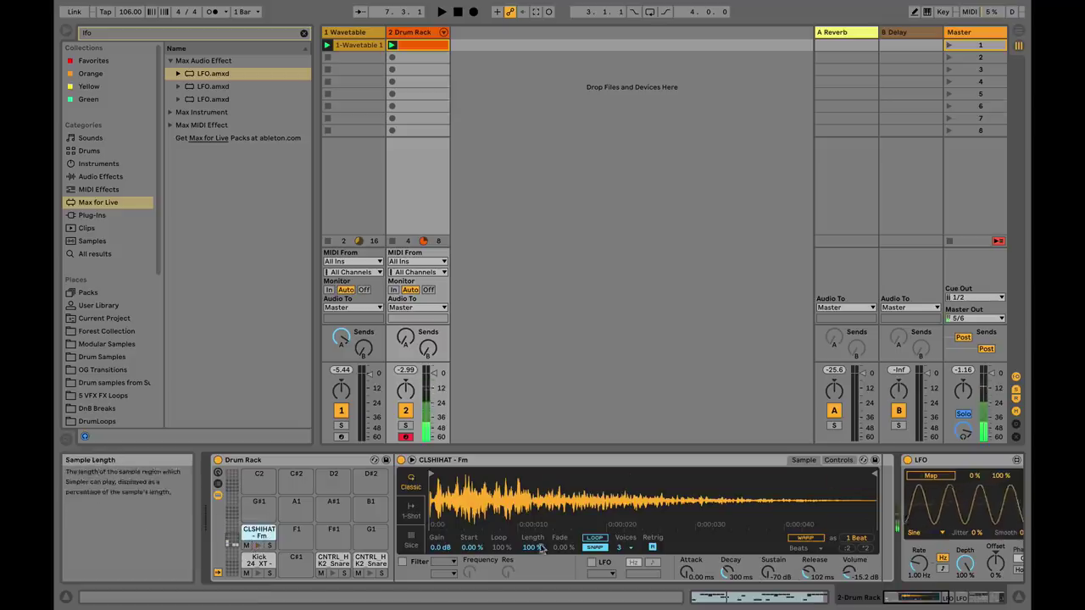
drag(726, 562, 726, 581)
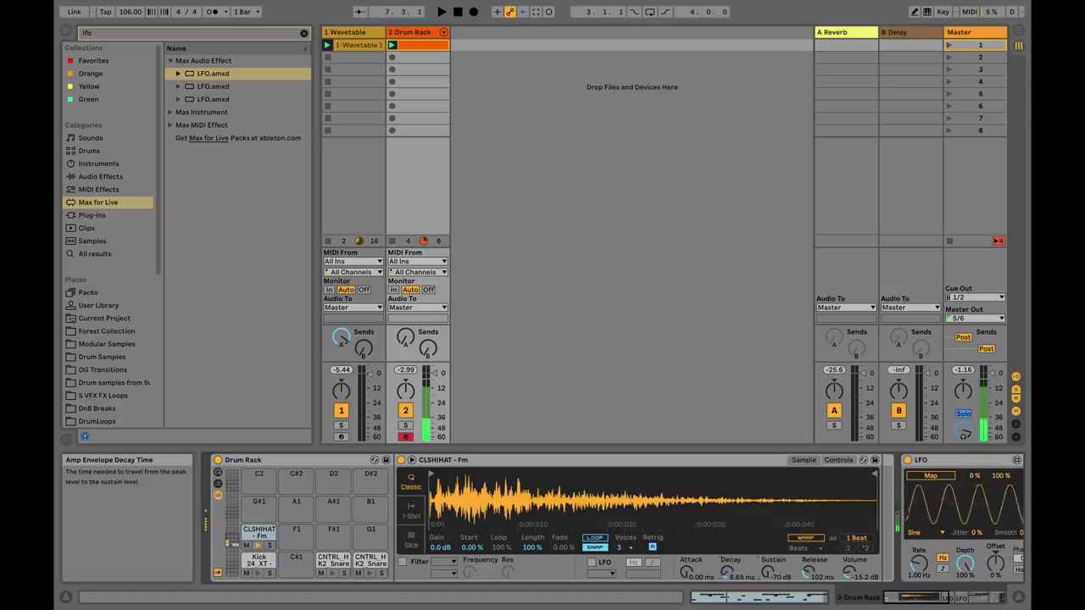
drag(726, 589, 726, 578)
Step: Map the new LFO to the hi-hat's decay, lowering its maximum and raising the minimum to 13%
click(930, 476)
click(727, 571)
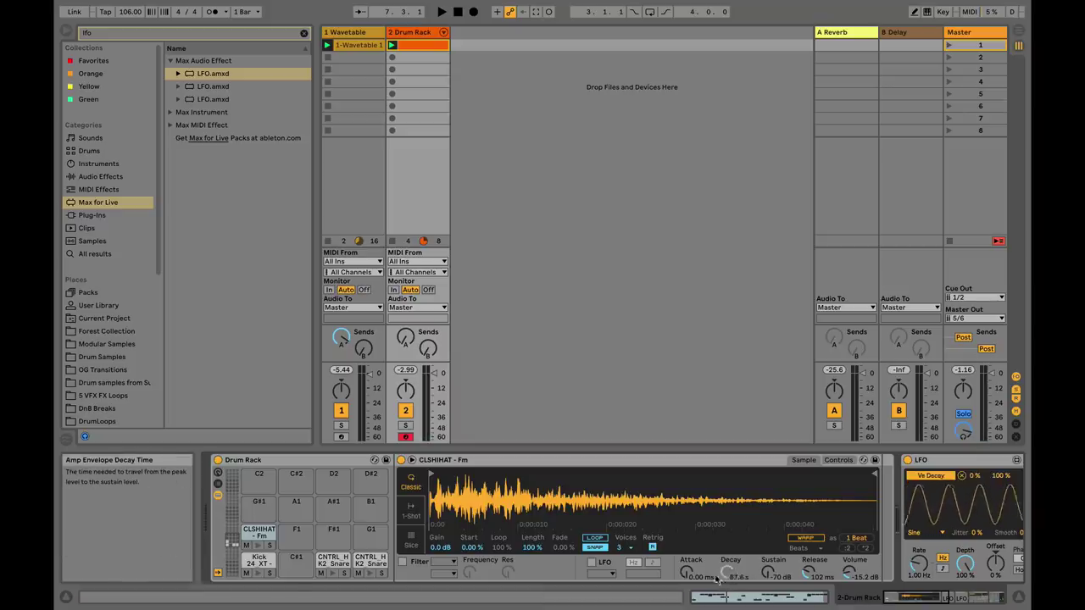
scroll(807, 479, right, 5)
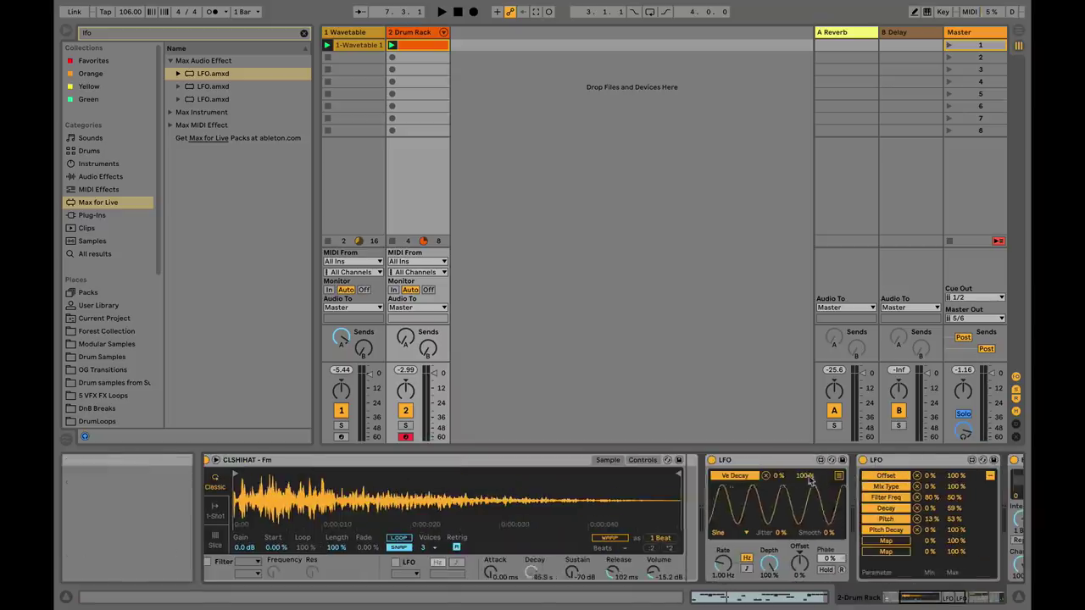
drag(805, 477, 805, 491)
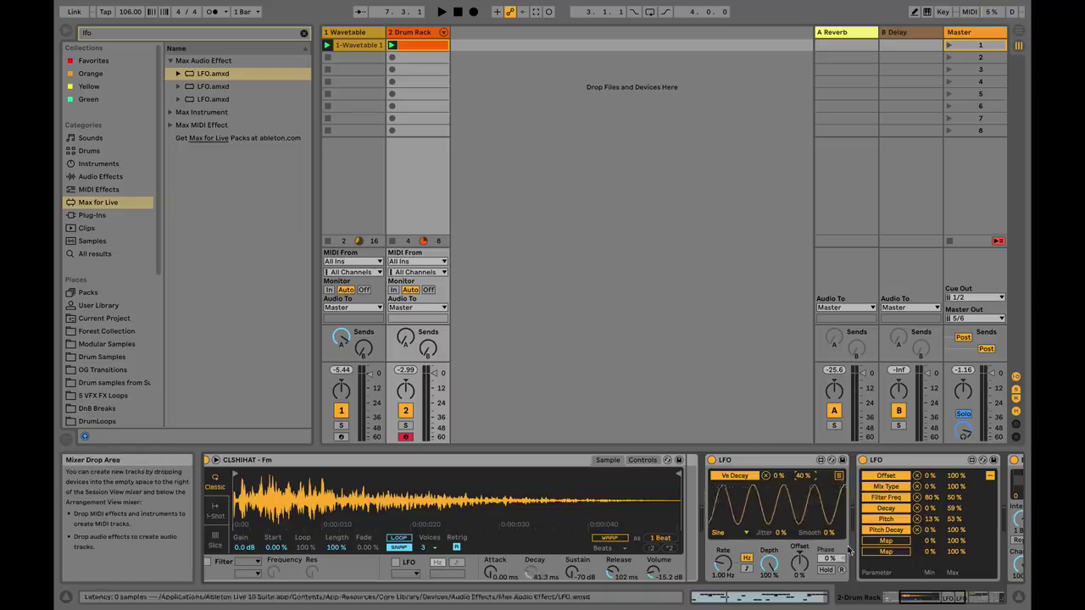
click(922, 600)
key(space)
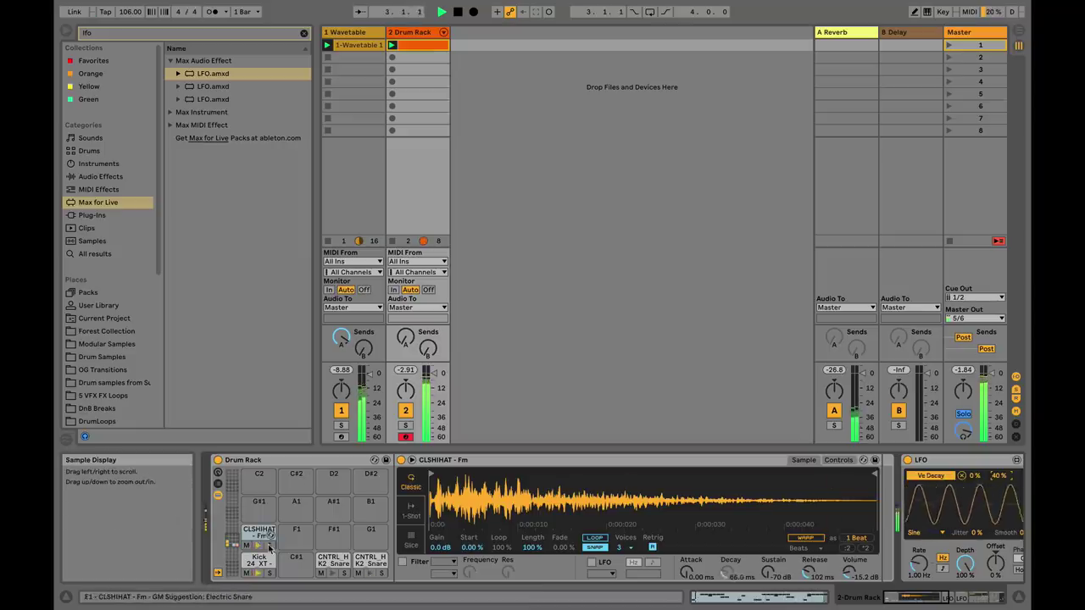
scroll(830, 491, right, 5)
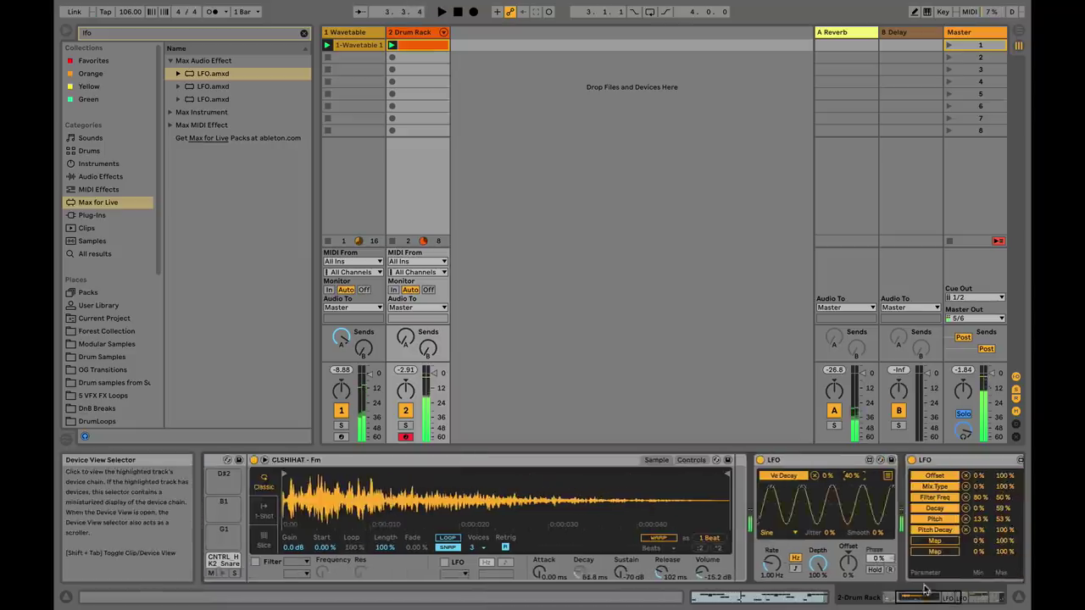
key(space)
drag(827, 483, 850, 472)
key(space)
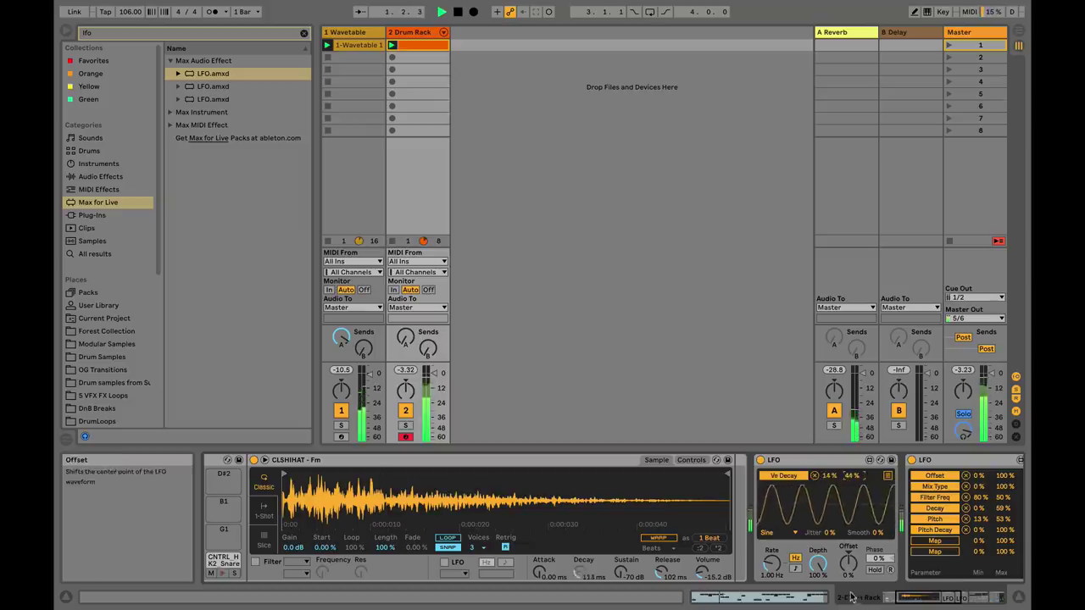
Step: Open the Drum Rack clip's notes, ready to draw
click(414, 45)
key(b)
key(space)
Step: Paint 1/16 notes across the CLSHIHAT lane and start the loop playing
drag(472, 498, 964, 490)
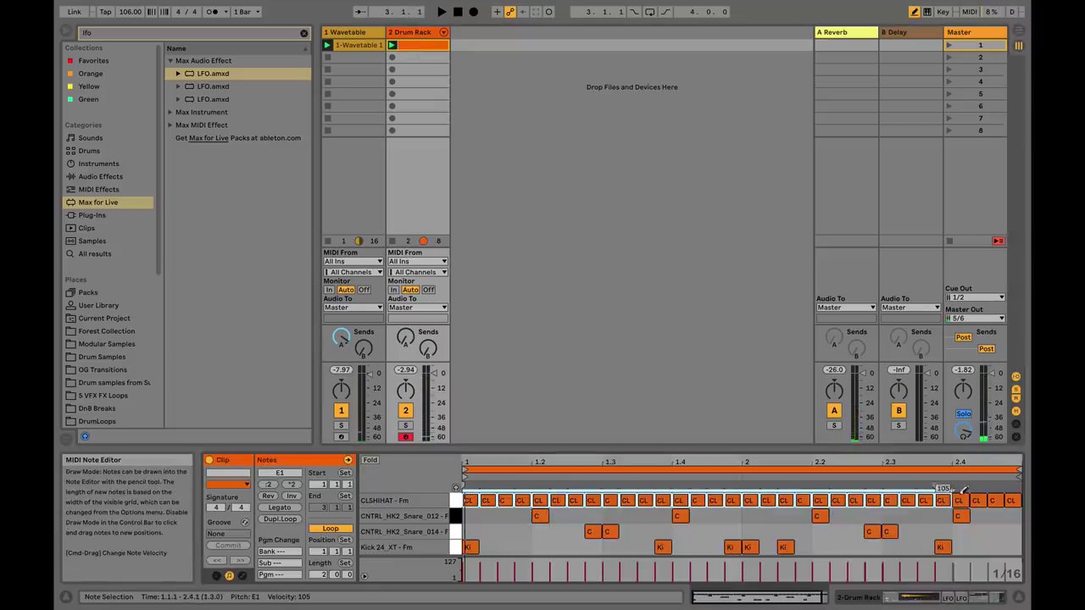
click(414, 33)
key(space)
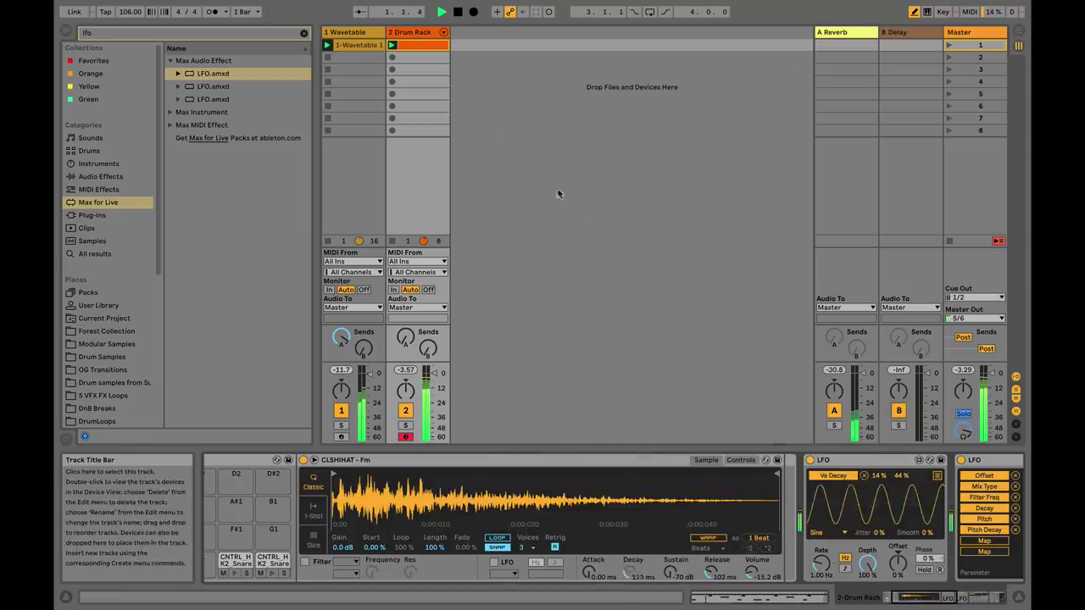
Step: Solo the Drum Rack track and raise its second LFO's maximum from 44% to 47%
click(897, 603)
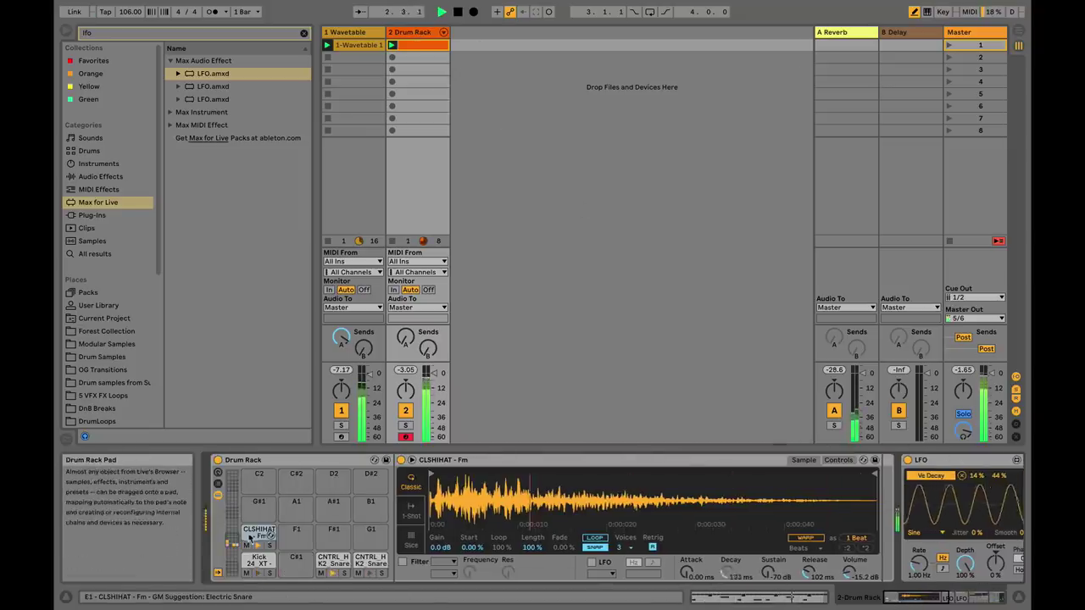
click(405, 424)
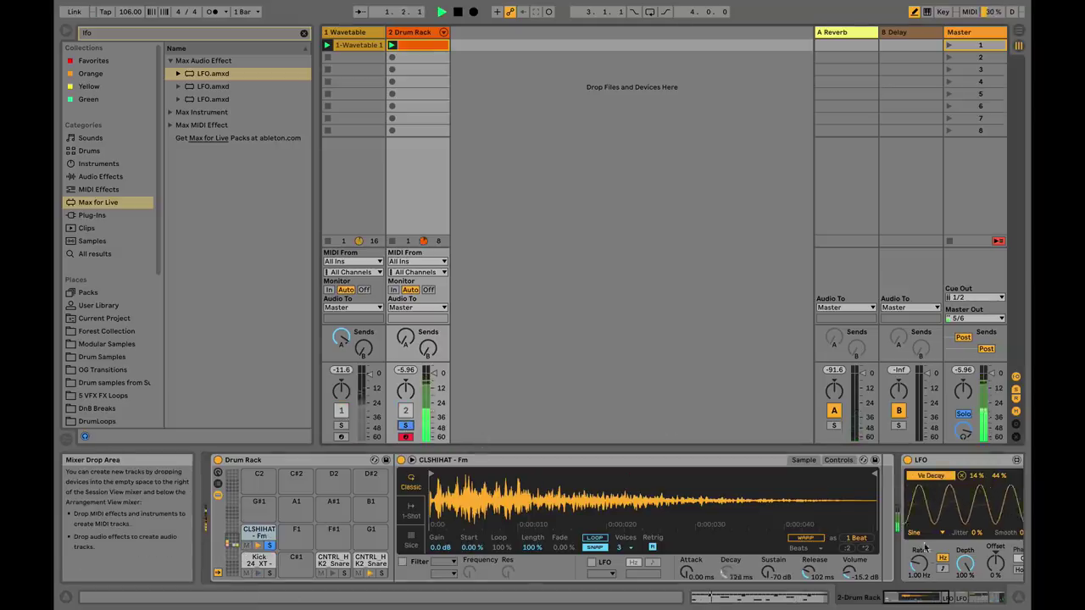
click(913, 601)
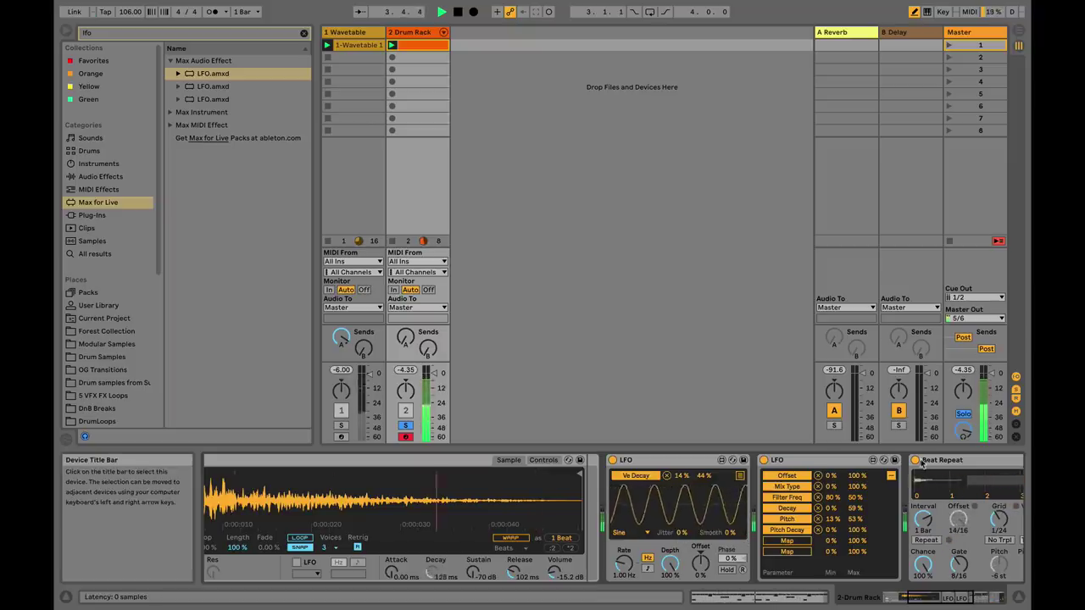
click(925, 600)
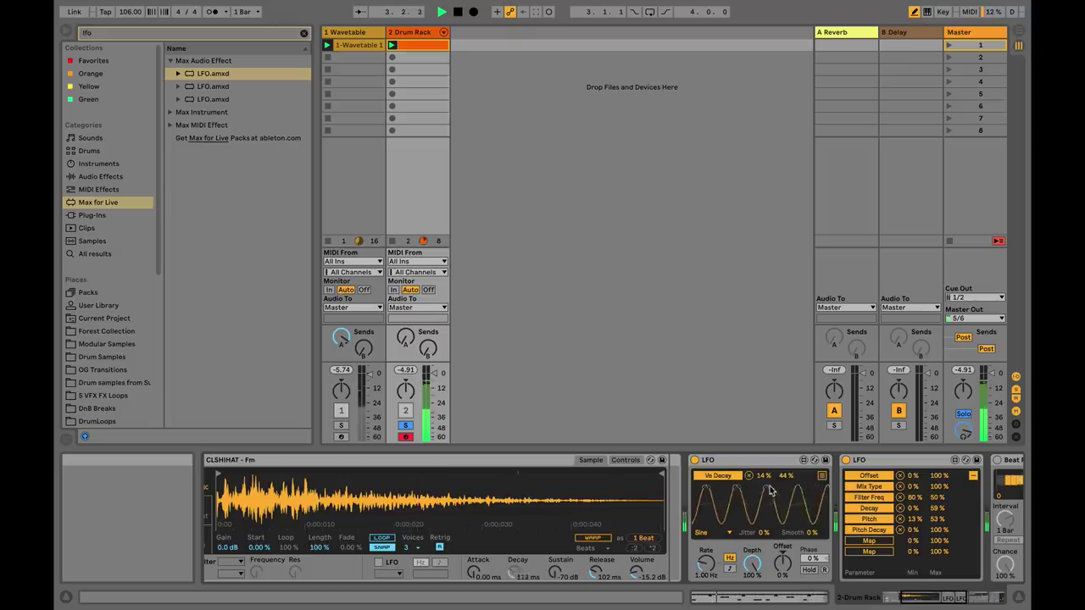
drag(786, 477, 786, 473)
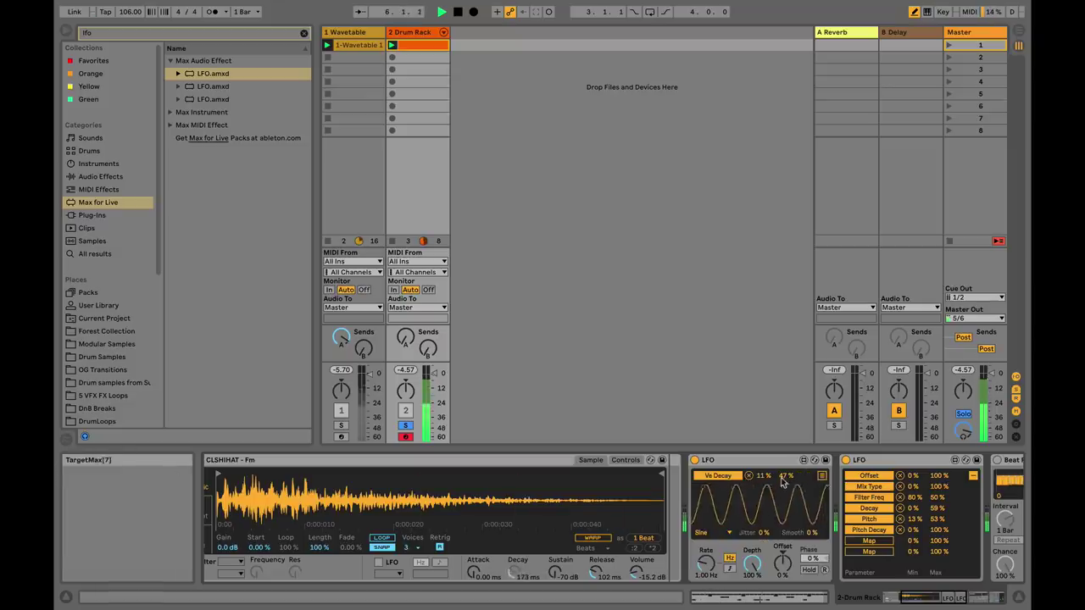
Step: Give the hi-hat LFO a Random waveform at a synced 1/4 rate and play it
drag(920, 604, 913, 603)
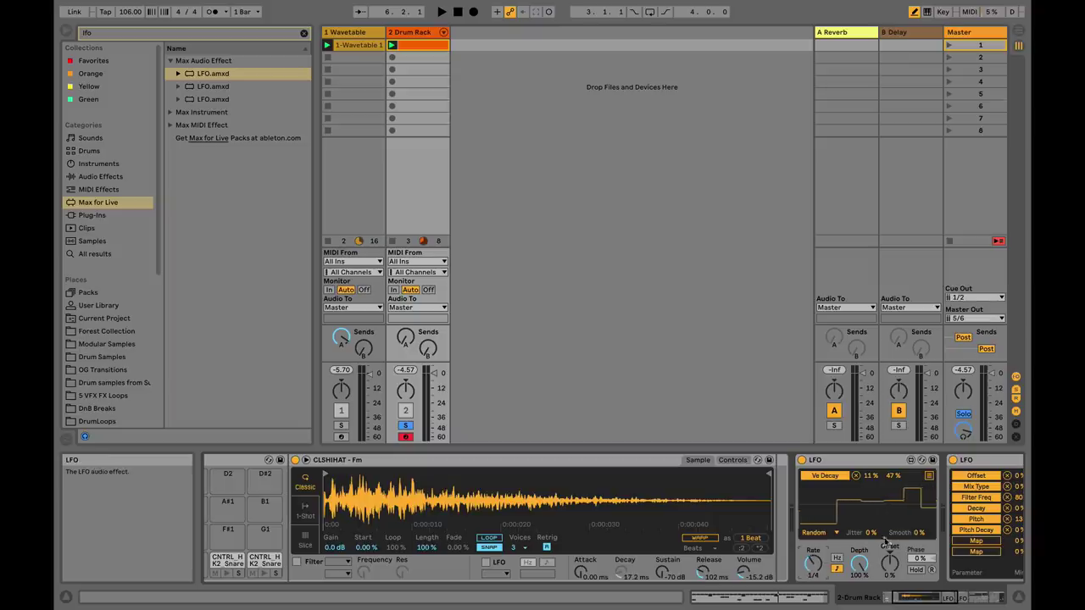
key(space)
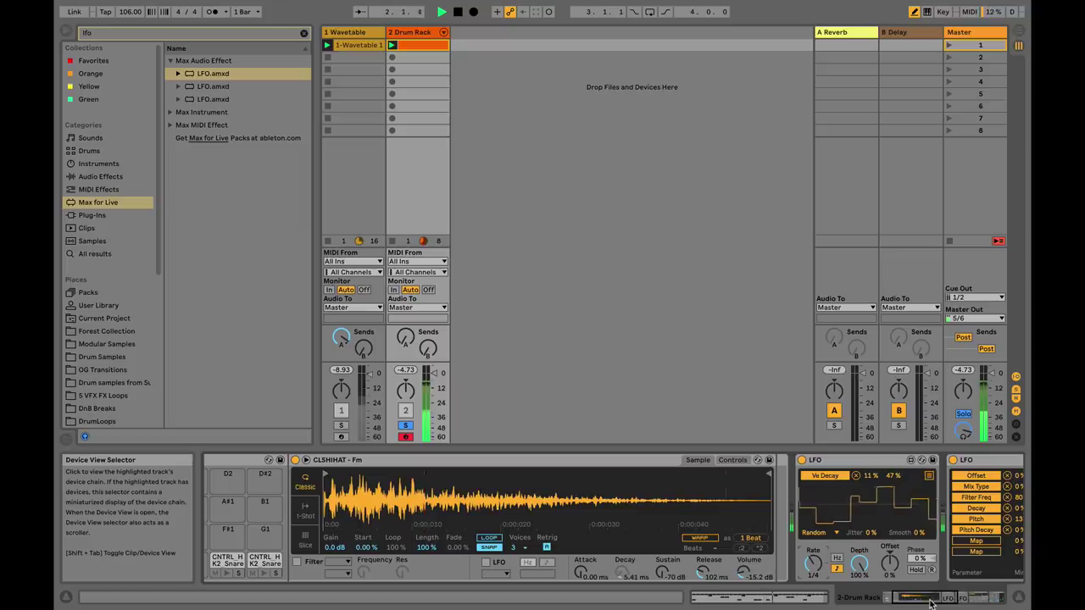
click(933, 601)
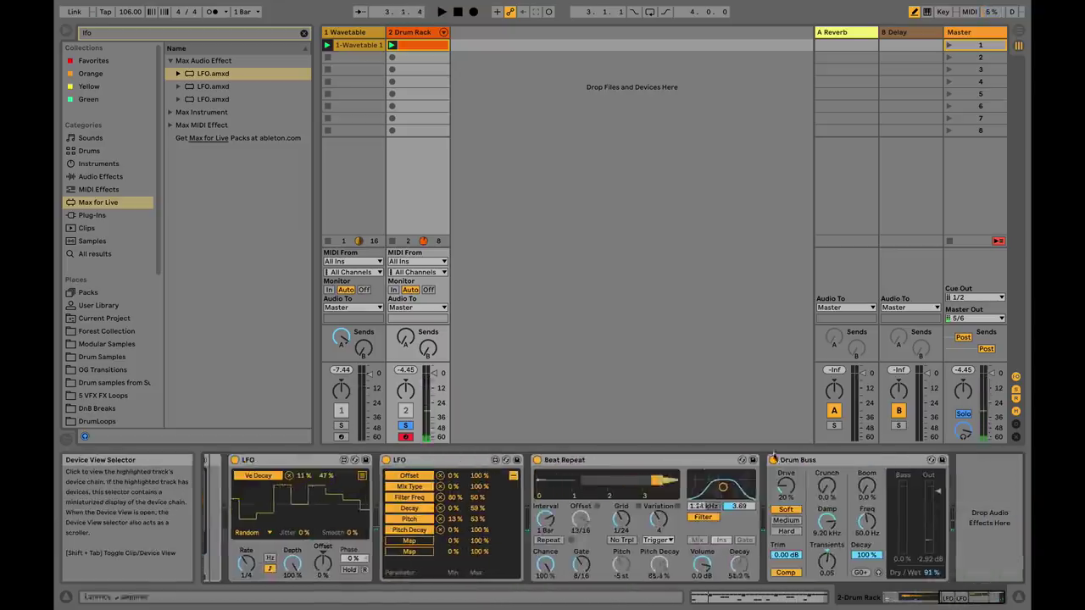
Step: Show the 1 Wavetable track's device chain with its LFO and Frequency Shifter
click(890, 598)
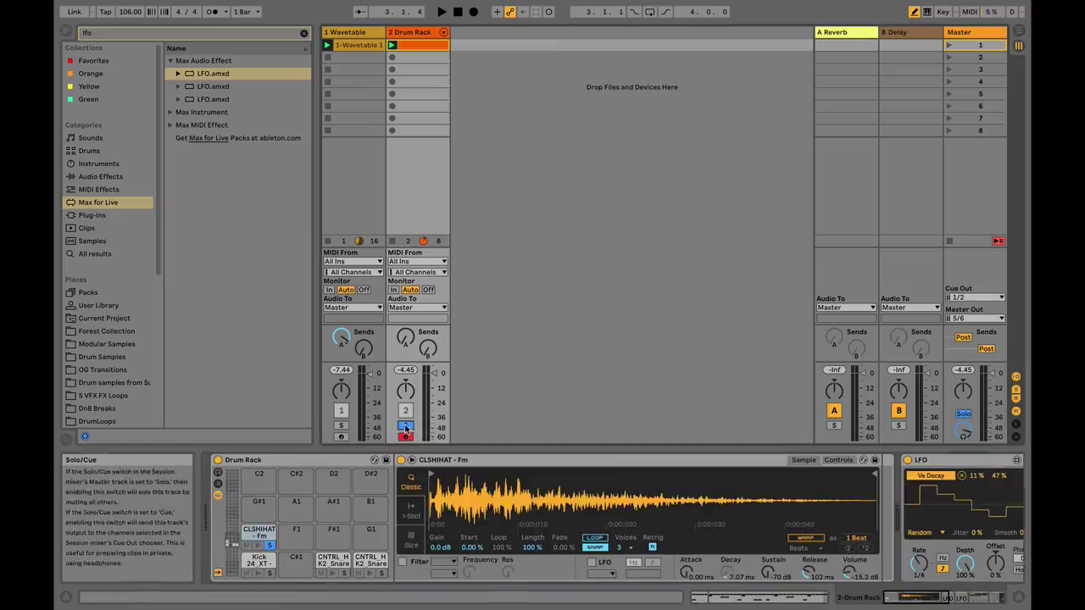
click(349, 34)
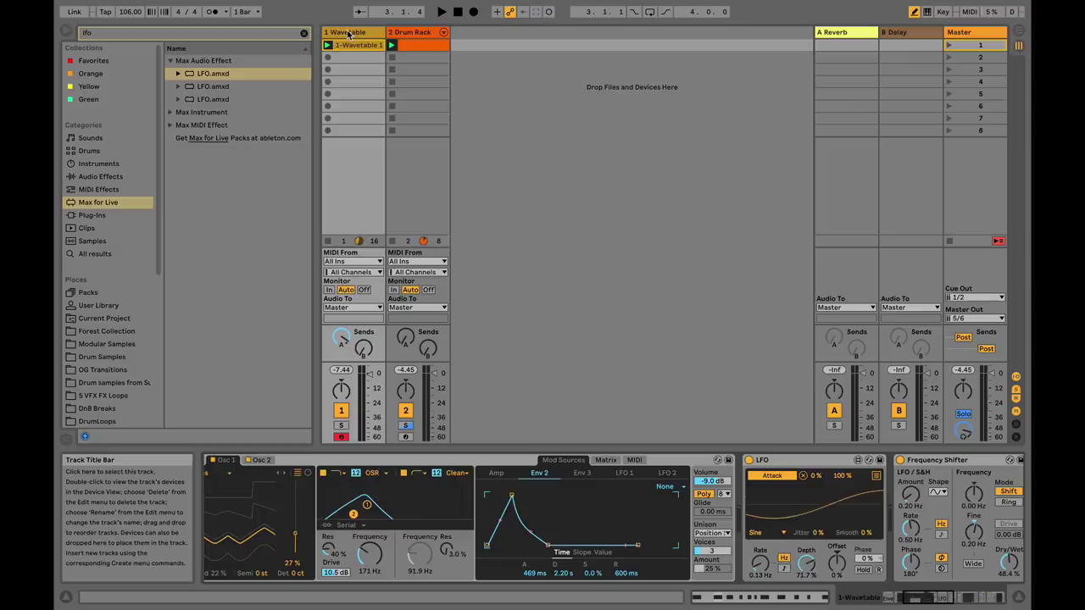
Step: Switch to Arrangement view and select the Drum Rack track, showing its LFO
click(1018, 32)
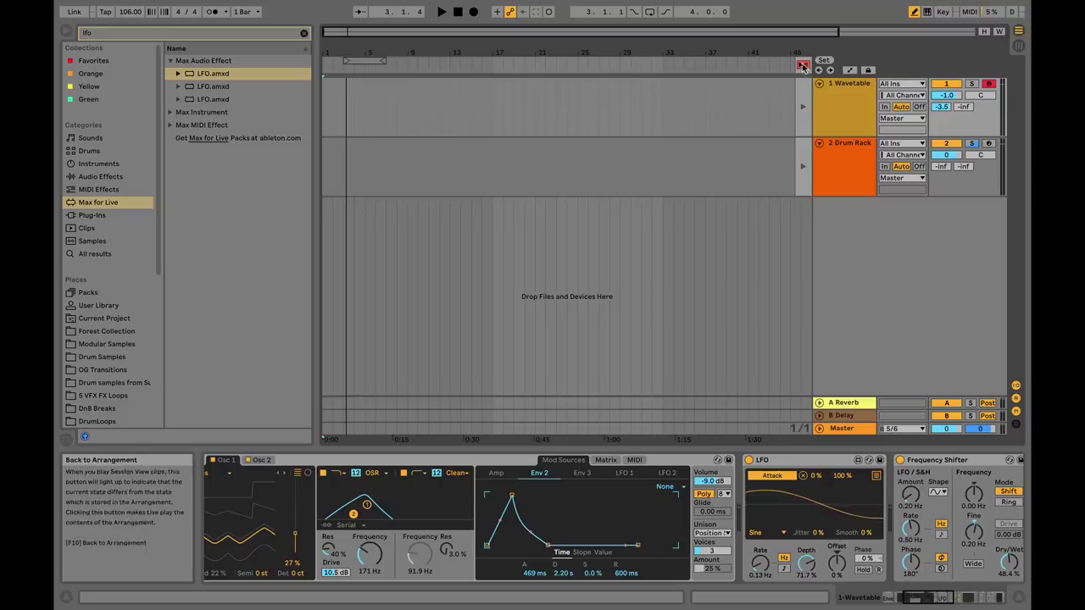
click(831, 105)
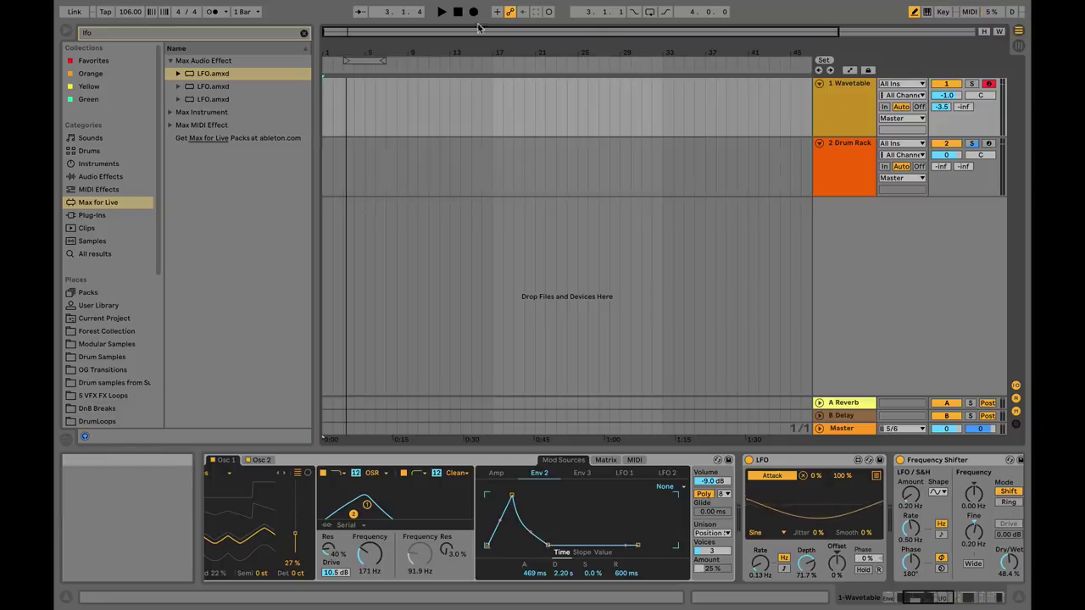
key(Down)
key(Up)
key(Down)
key(Up)
key(Down)
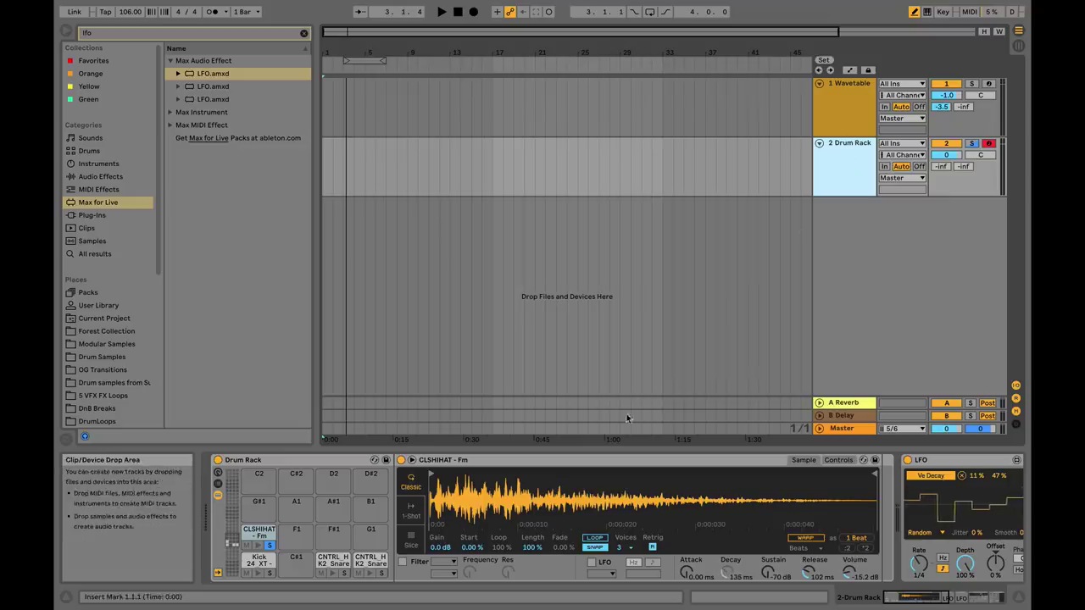
click(943, 600)
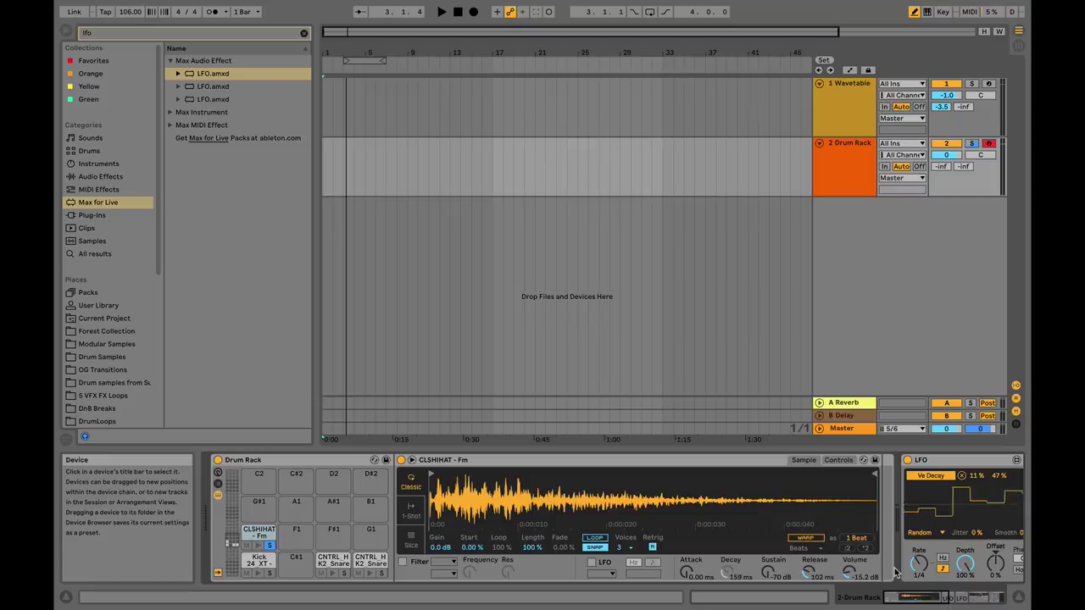
Step: Insert new audio tracks after the Wavetable and Drum Rack tracks
right_click(851, 87)
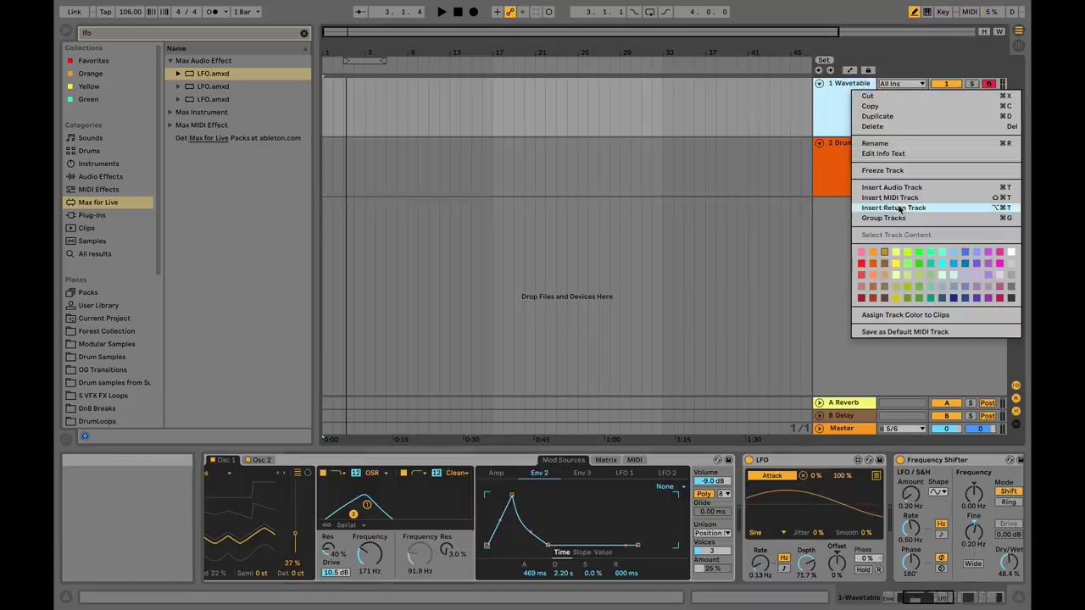
click(890, 187)
right_click(865, 212)
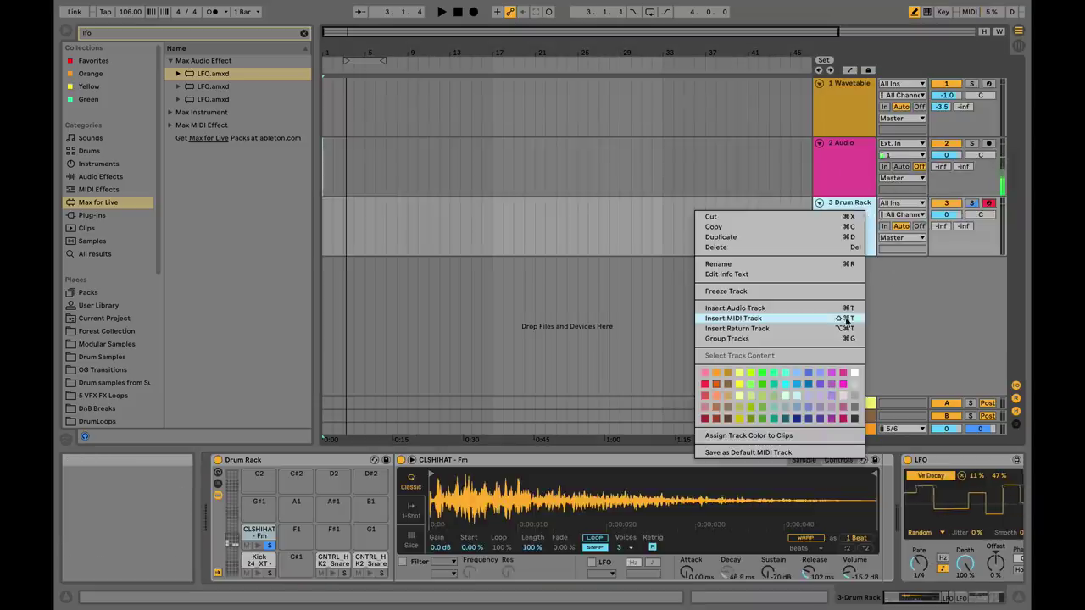
click(843, 308)
Step: Feed 2 Audio from Wavetable and 4 Audio from Drum Rack, and return to the start
click(902, 144)
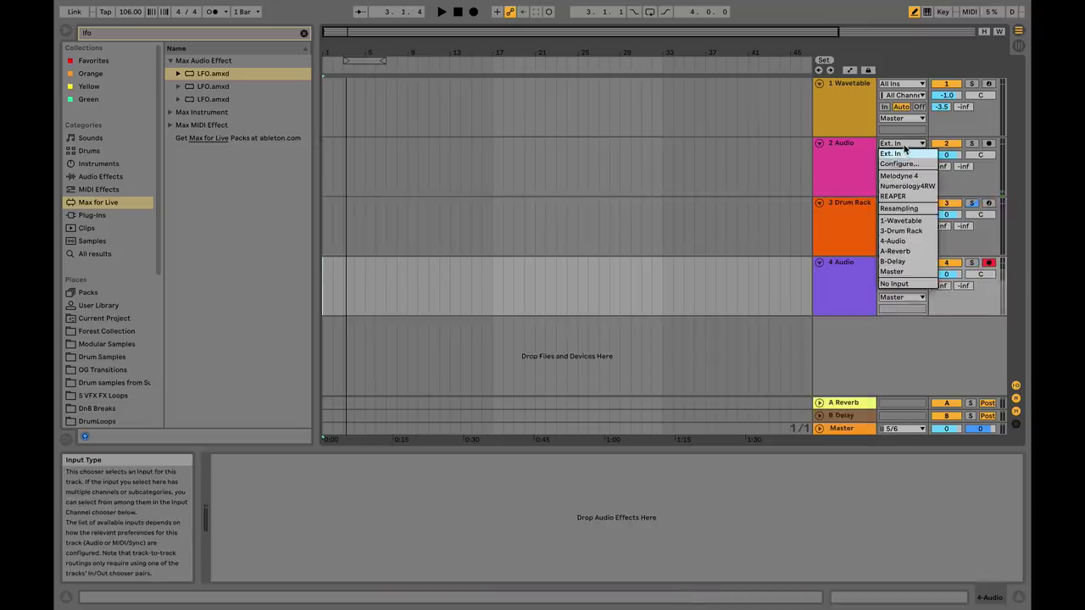
click(904, 148)
click(905, 144)
click(900, 220)
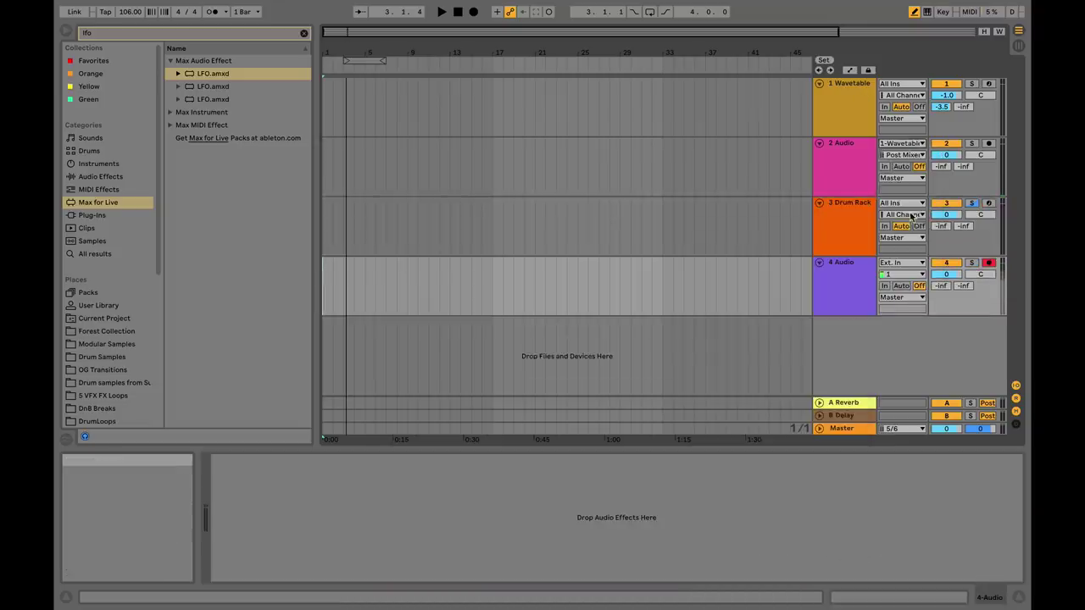
click(901, 263)
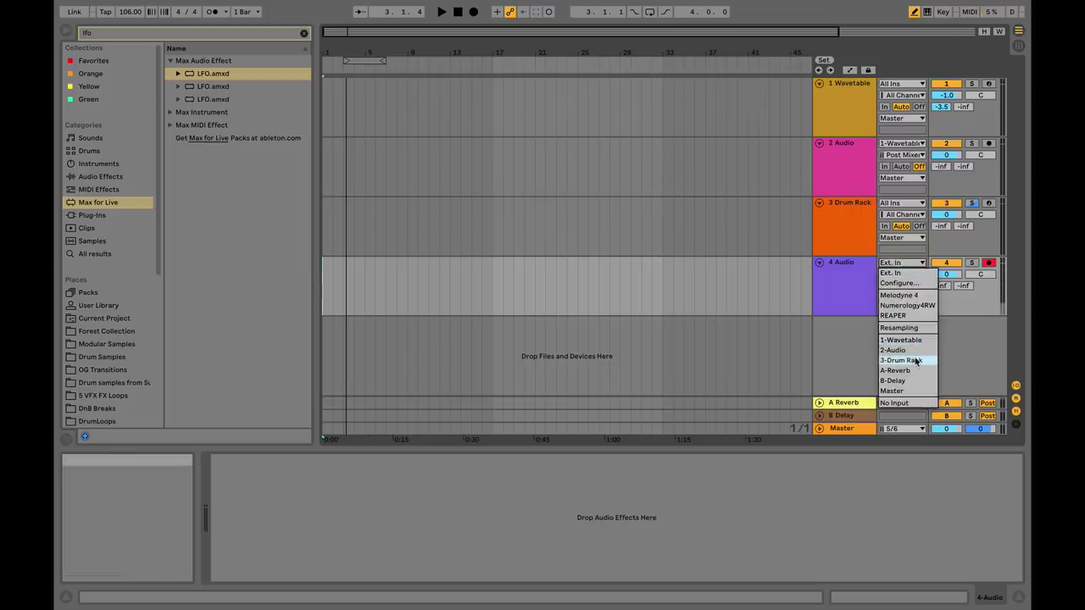
click(915, 361)
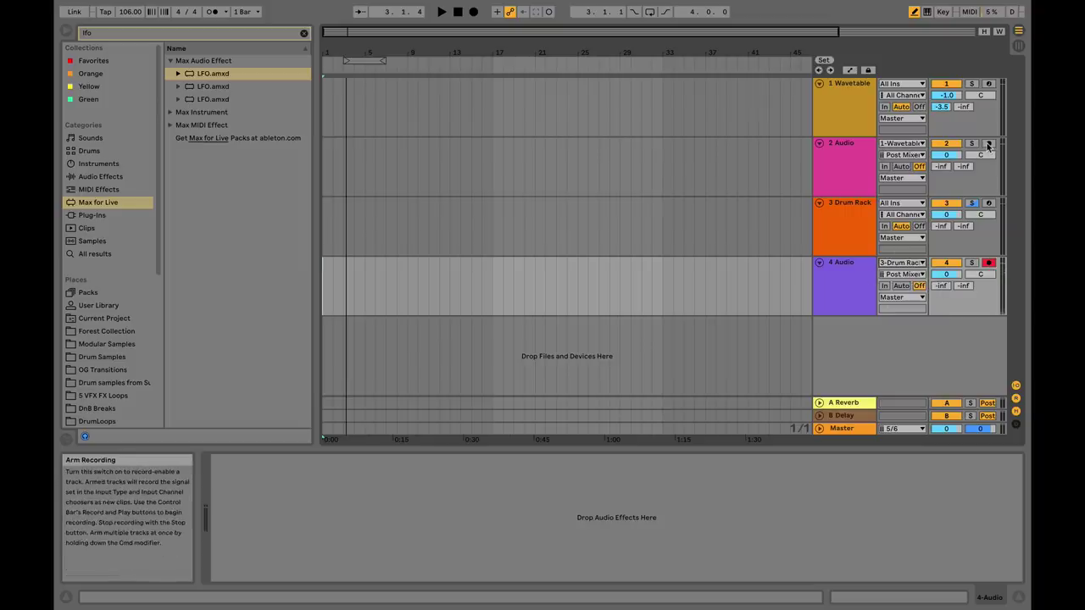
click(458, 12)
Step: Record the armed tracks into the arrangement for about ten bars
click(473, 13)
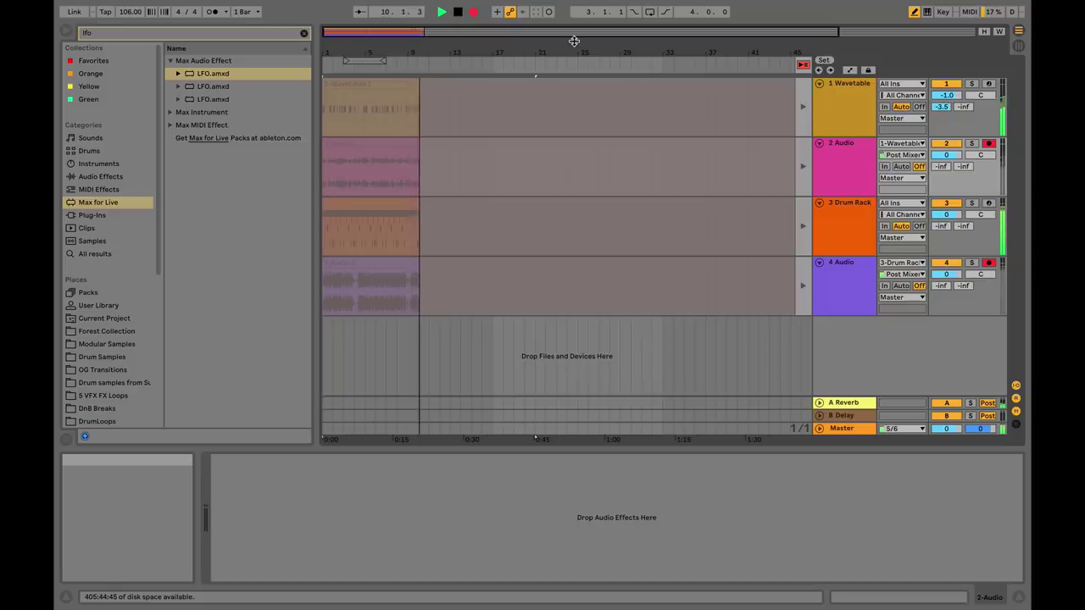
Step: Stop recording, zoom in on the new clips and play them back
key(space)
click(803, 66)
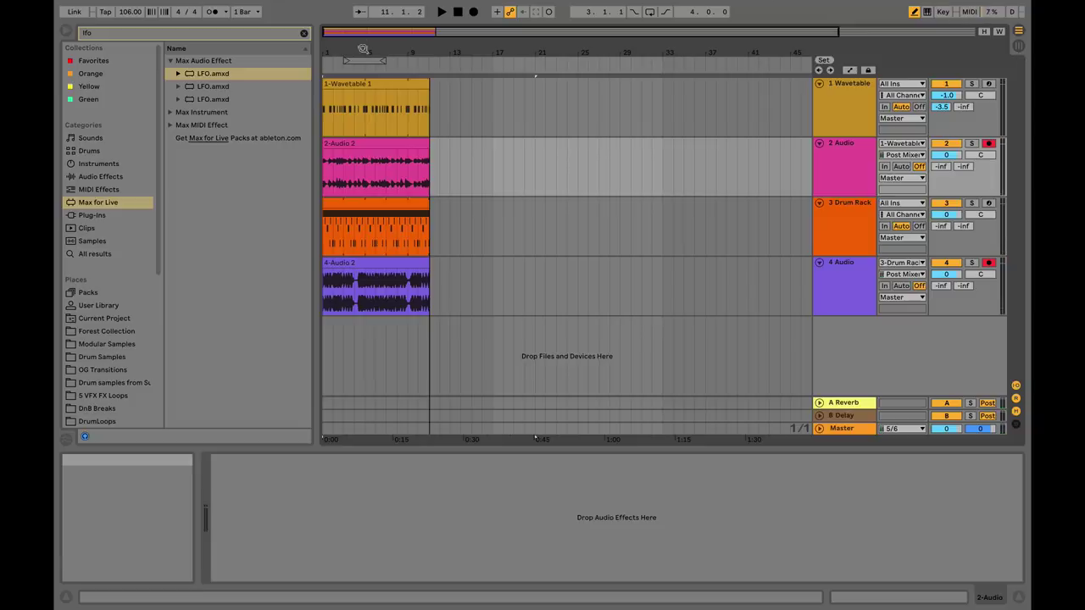
drag(362, 44, 365, 93)
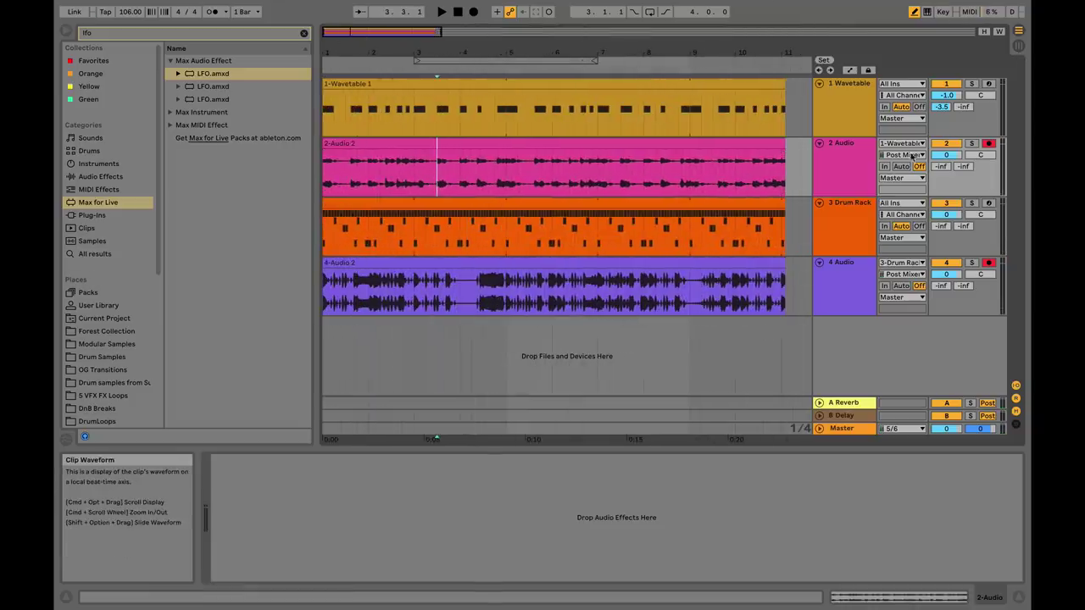
key(space)
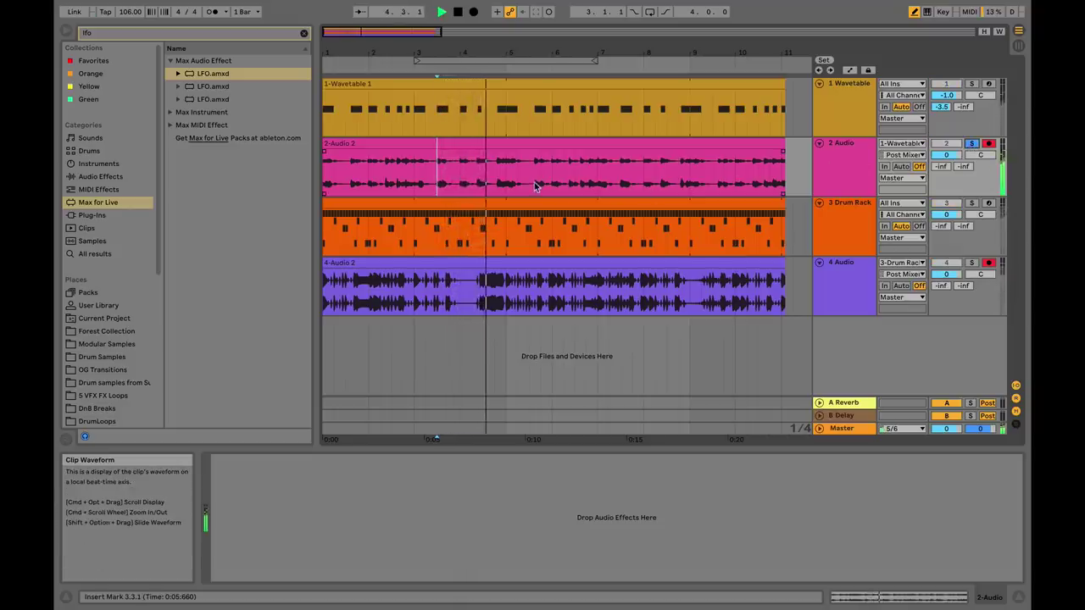
Step: Solo 4 Audio, audition from inside the clip, and select 6.2.1 to 6.4.1 of the drums
click(971, 262)
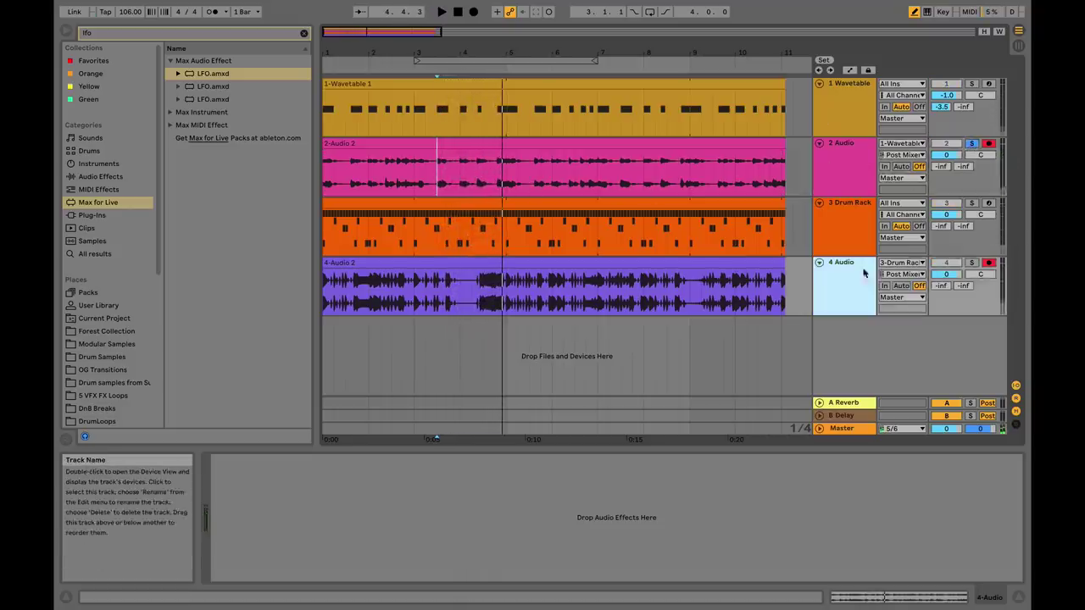
click(447, 297)
key(space)
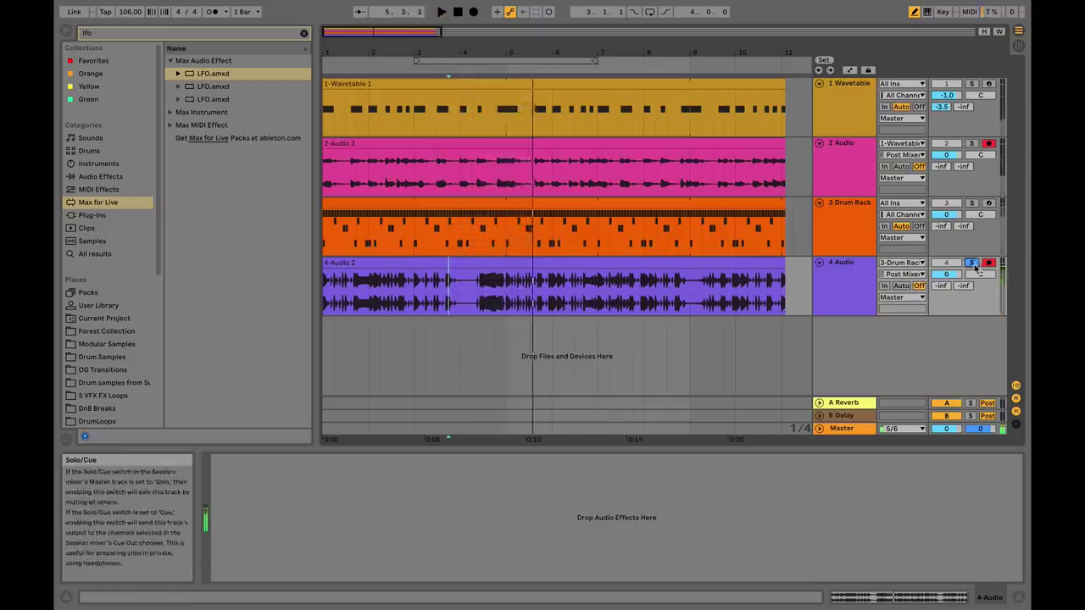
click(563, 297)
key(space)
drag(563, 297, 795, 288)
drag(802, 110, 915, 305)
click(688, 103)
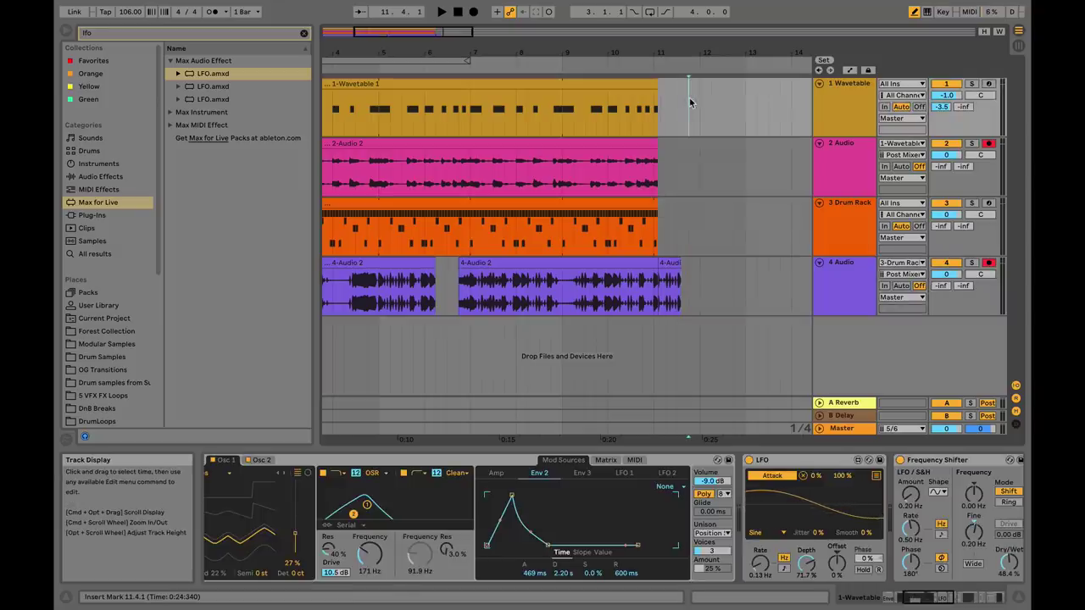
Step: Switch back to the Session view with Tab
key(Tab)
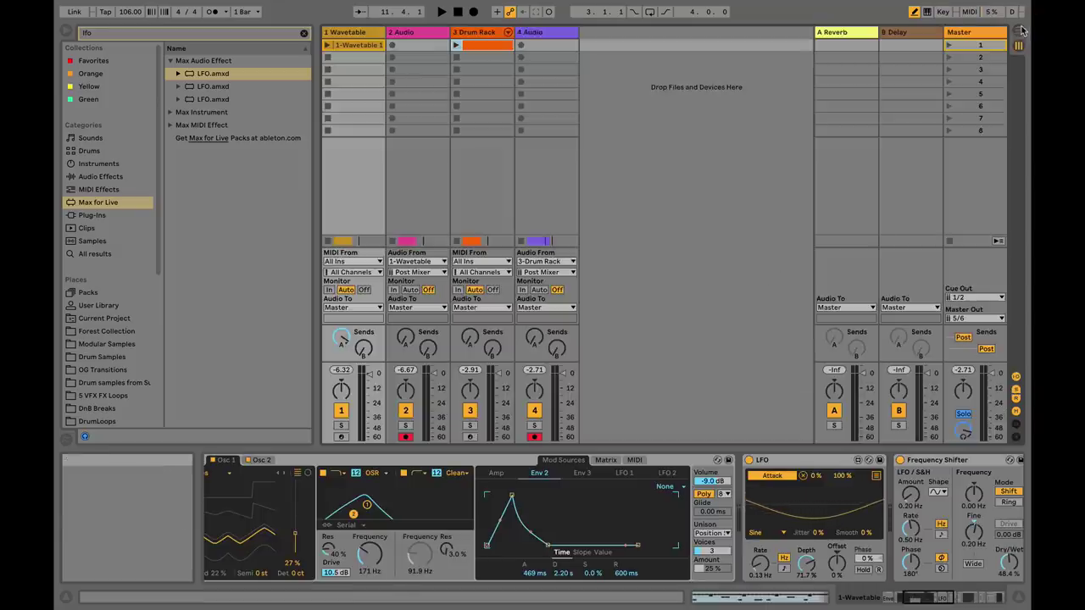